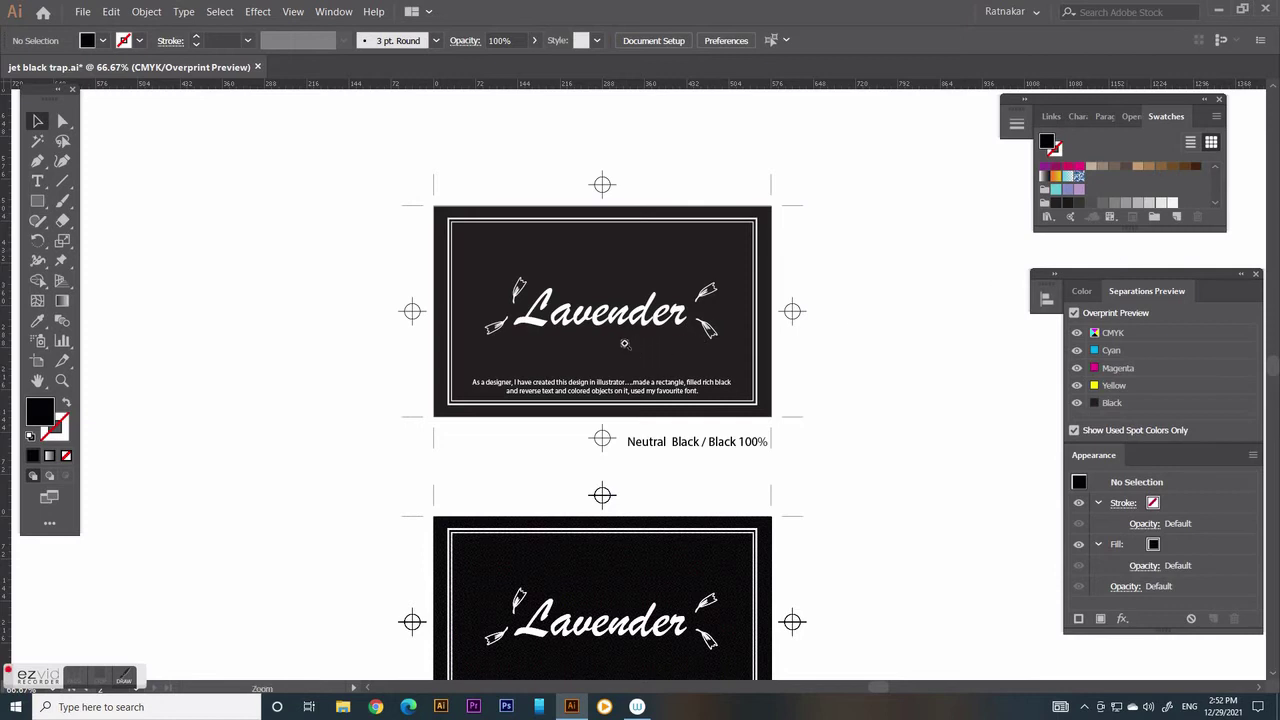
Zoom in on the card and review the Appearance of Black preferences
{"action": "left_click", "coordinate": [624, 343]}
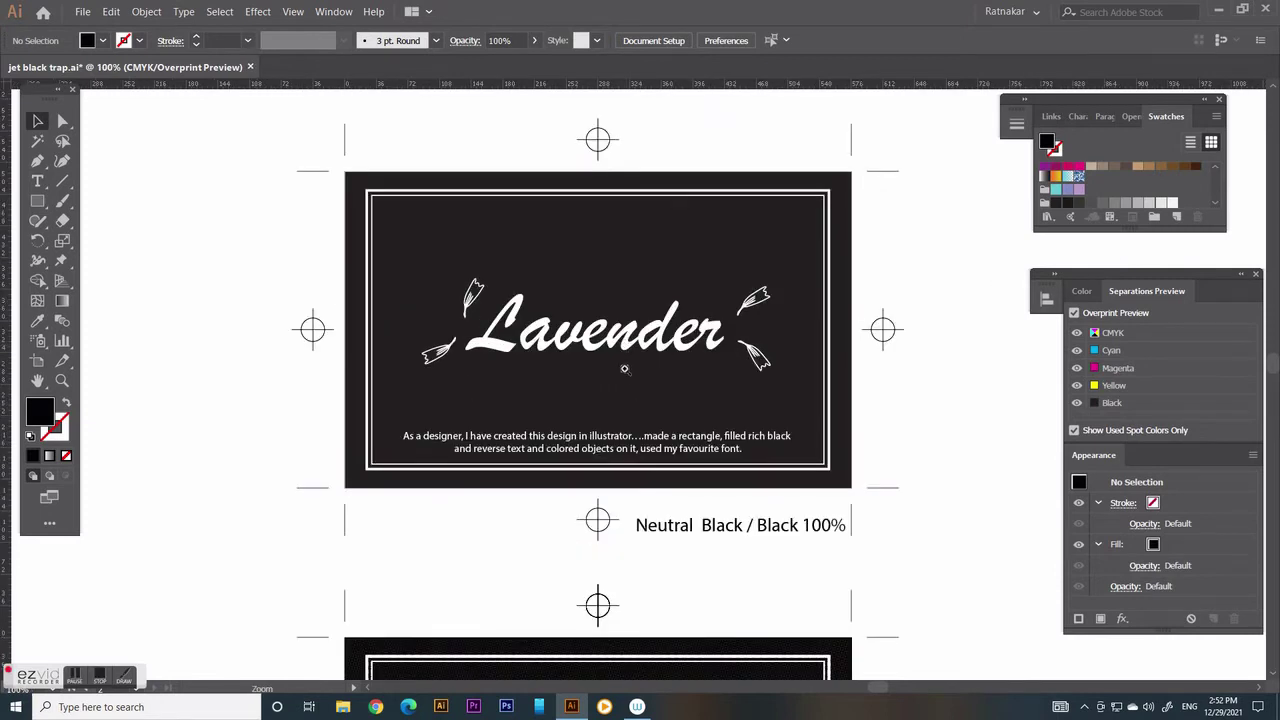
{"action": "left_click", "coordinate": [623, 374]}
{"action": "left_click_drag", "start_coordinate": [619, 360], "coordinate": [610, 410]}
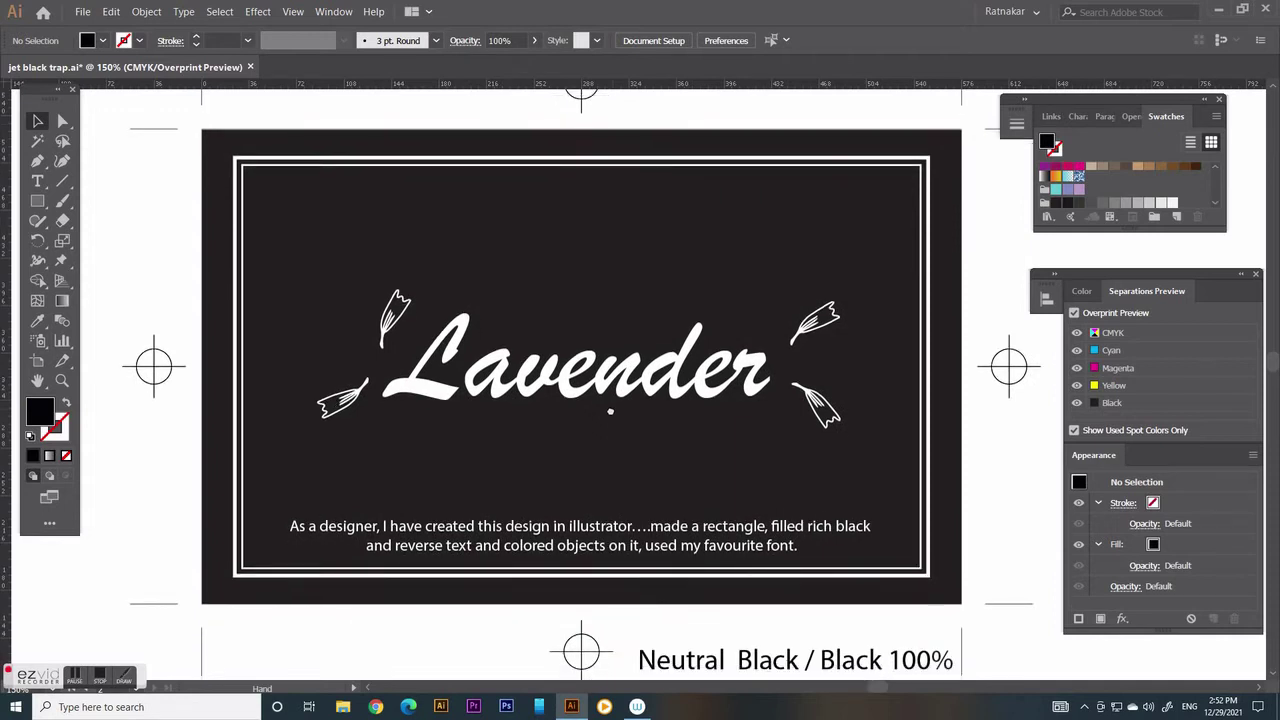
{"action": "left_click", "coordinate": [109, 12]}
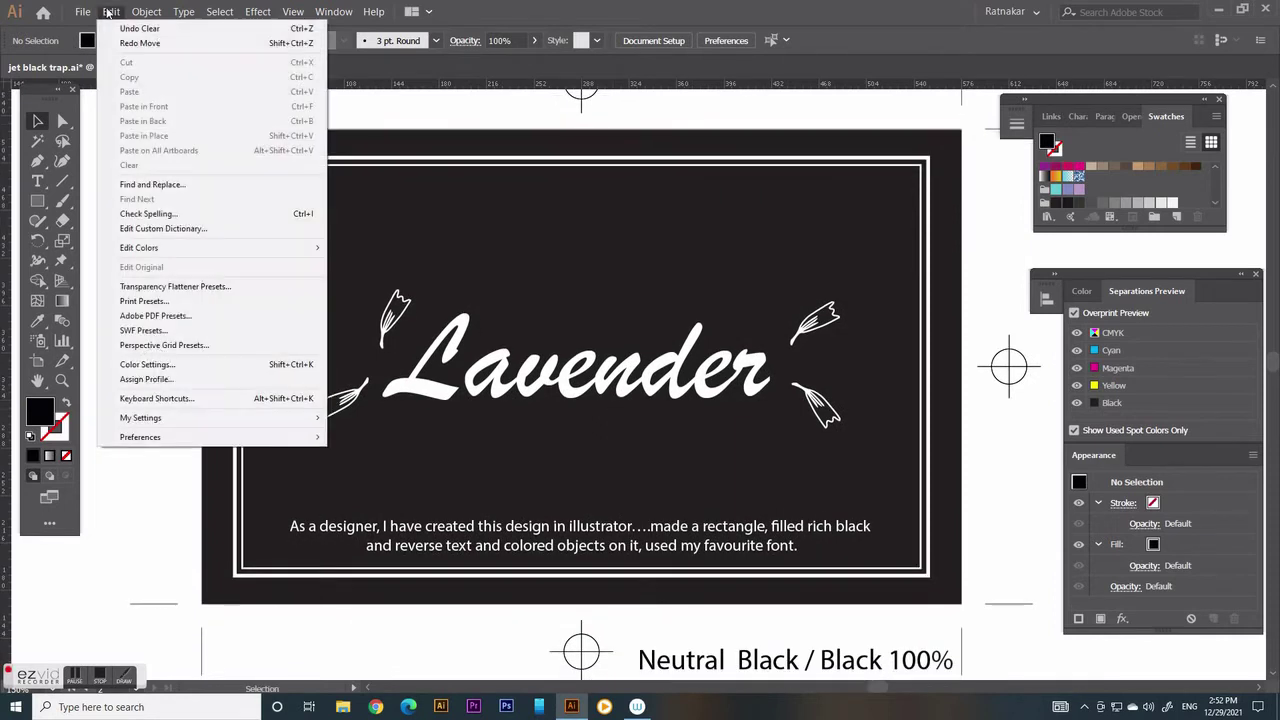
{"action": "mouse_move", "coordinate": [140, 437]}
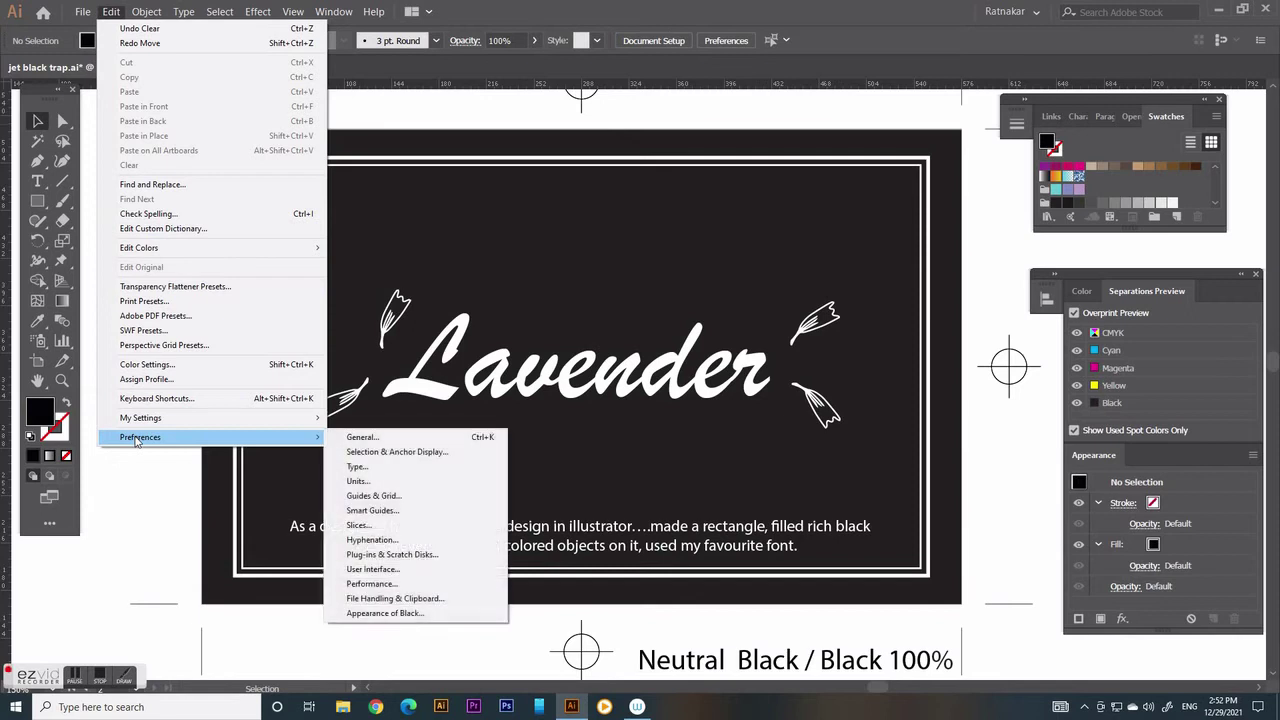
{"action": "left_click", "coordinate": [382, 614]}
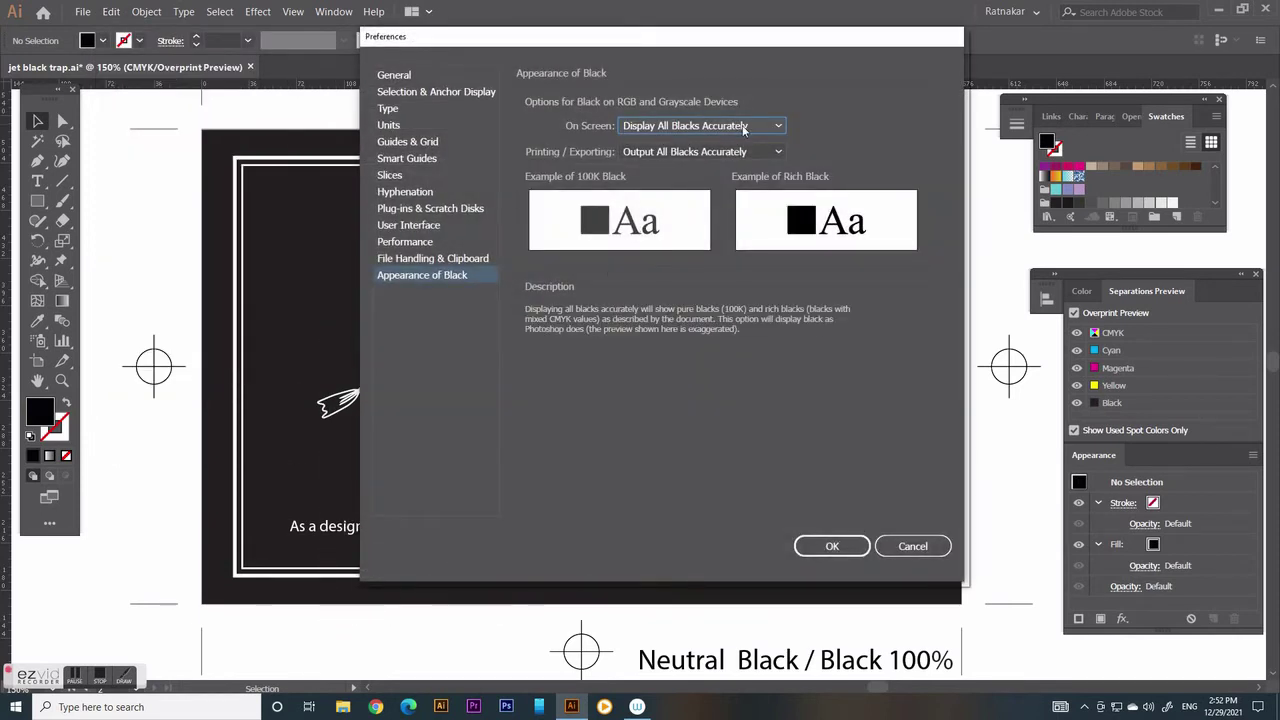
{"action": "left_click", "coordinate": [824, 549]}
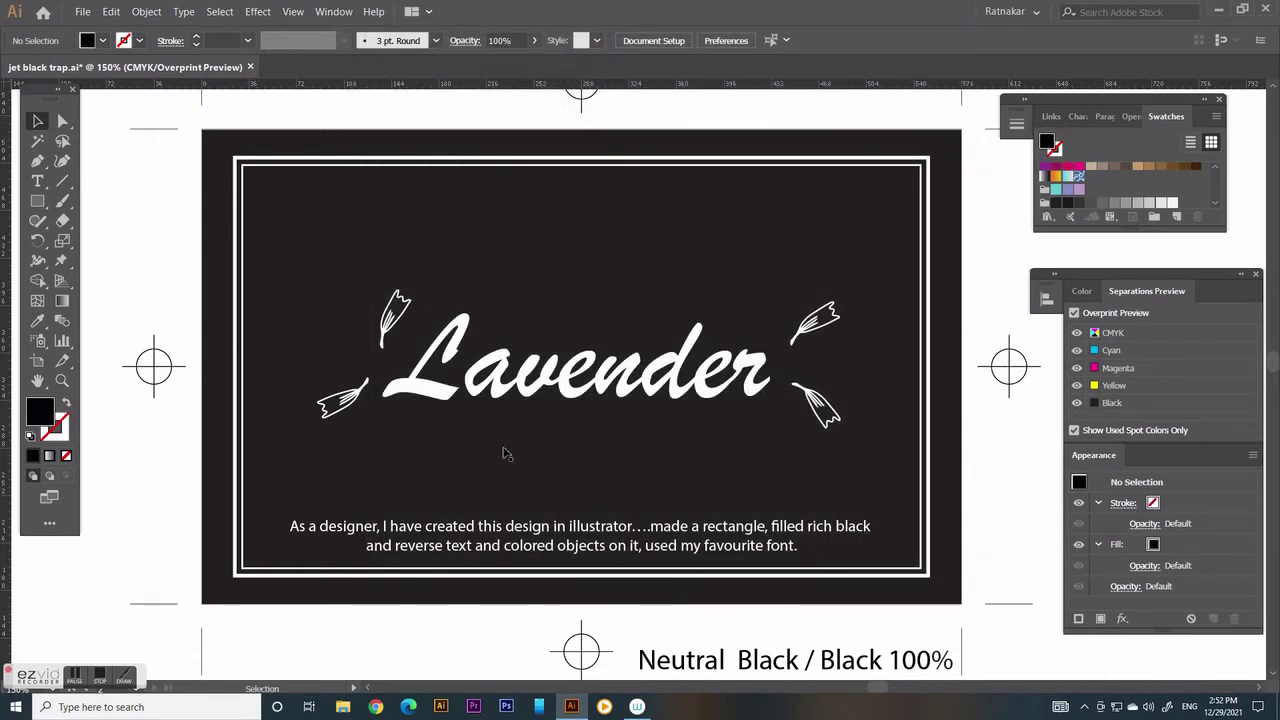
Sample the card background's black to inspect its values, then toggle the Black separation off and on
{"action": "left_click", "coordinate": [700, 668]}
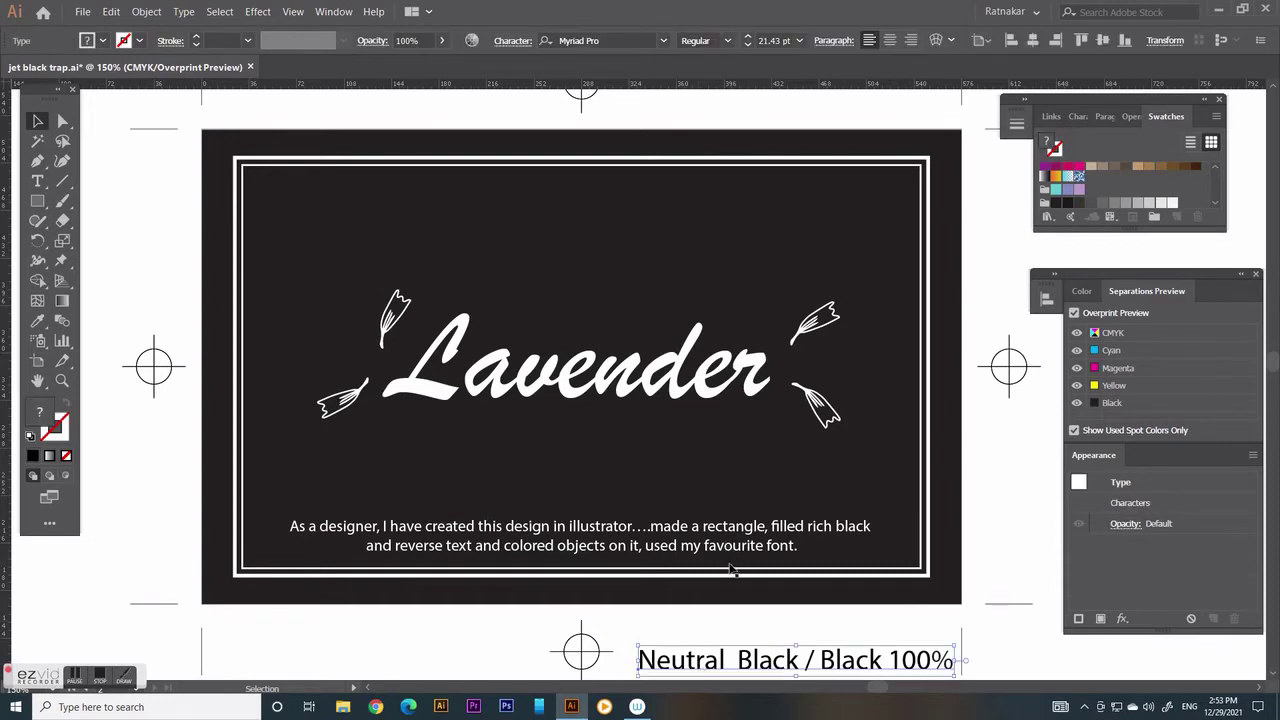
{"action": "left_click", "coordinate": [37, 320]}
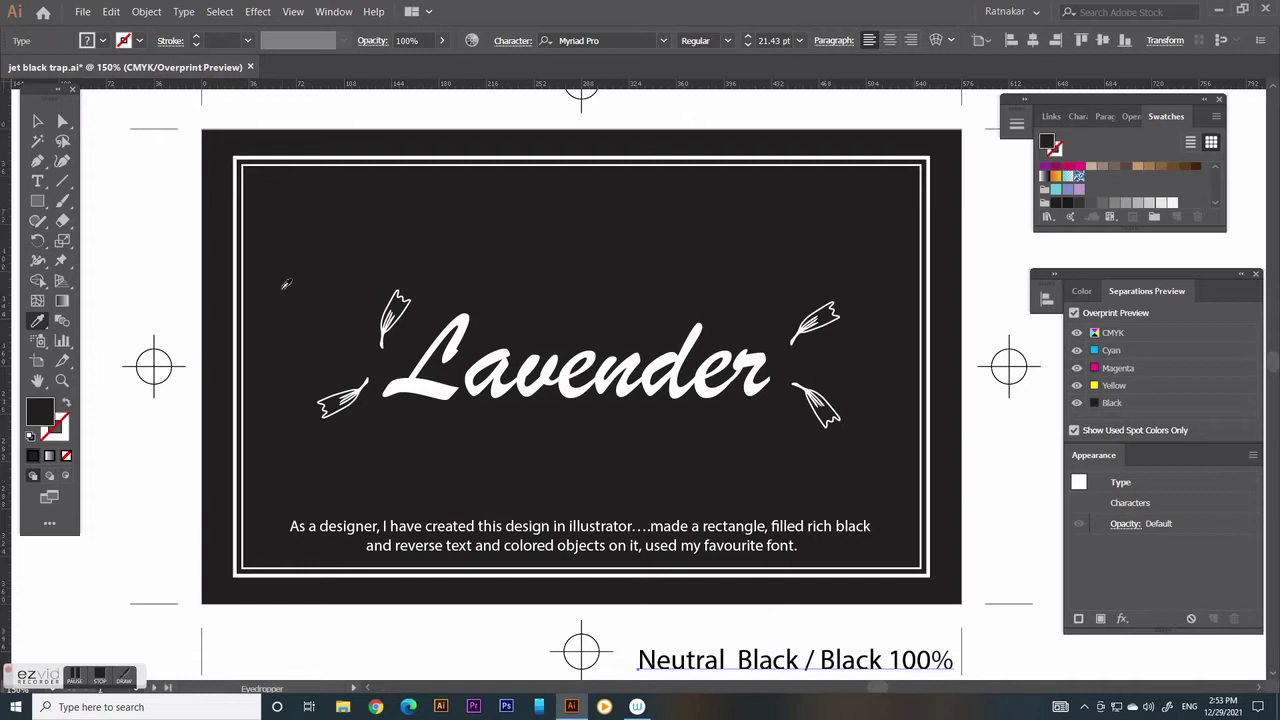
{"action": "left_click", "coordinate": [285, 284]}
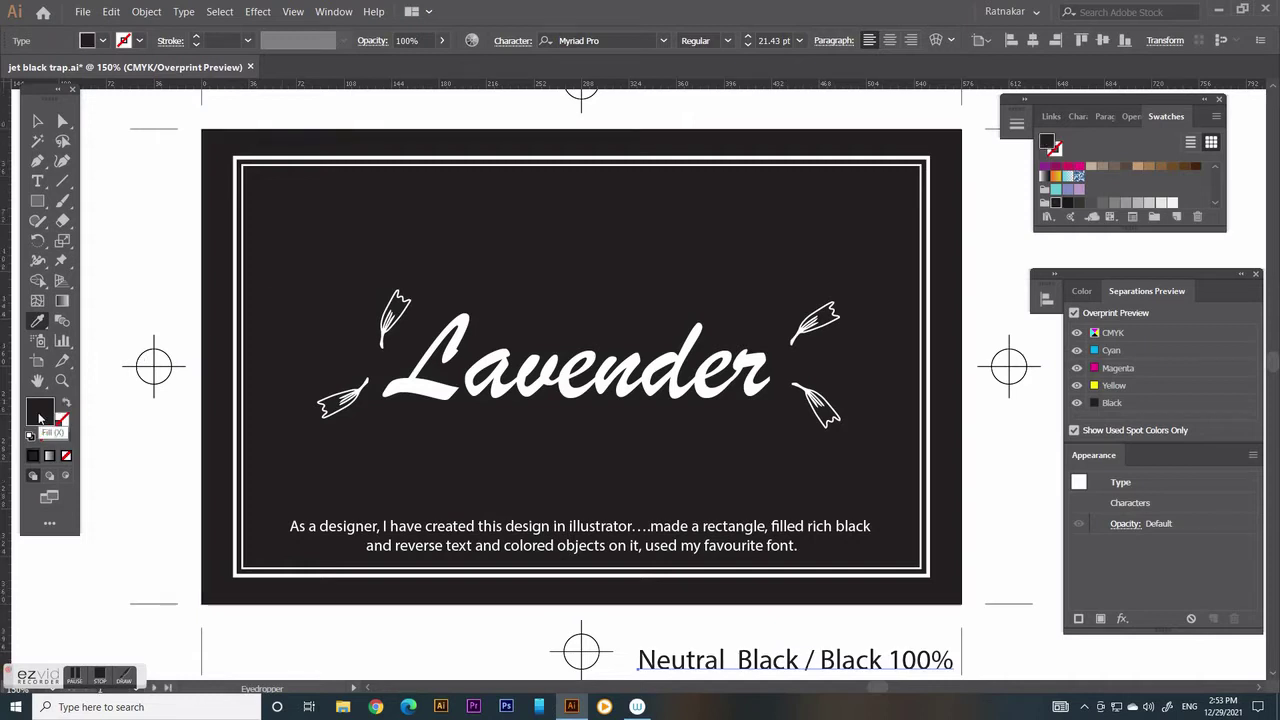
{"action": "double_click", "coordinate": [40, 415]}
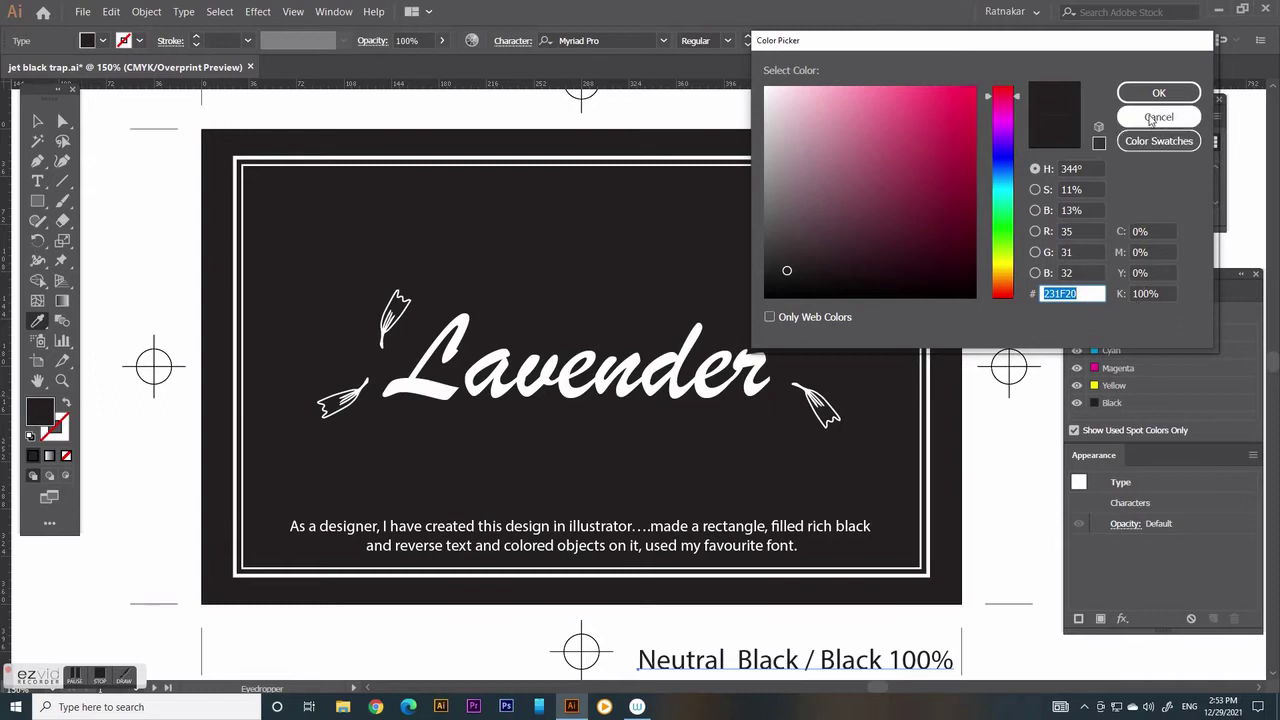
{"action": "left_click", "coordinate": [1150, 118]}
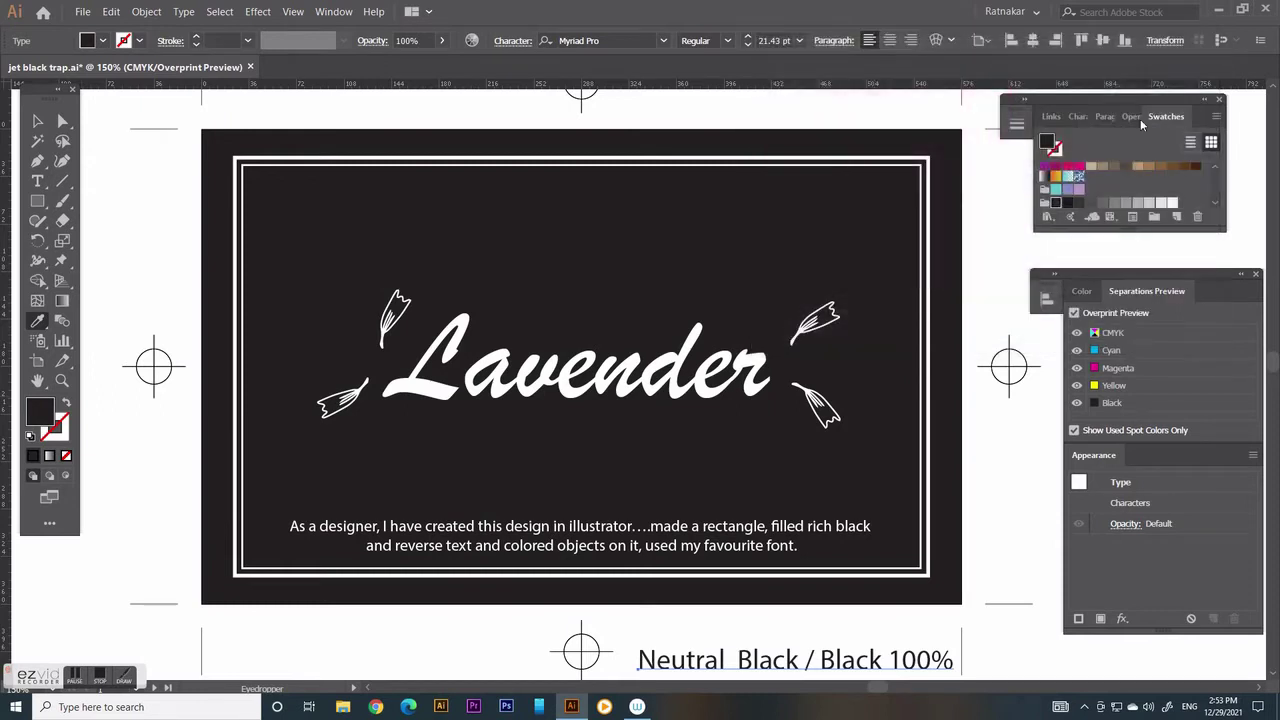
{"action": "left_click", "coordinate": [1078, 402]}
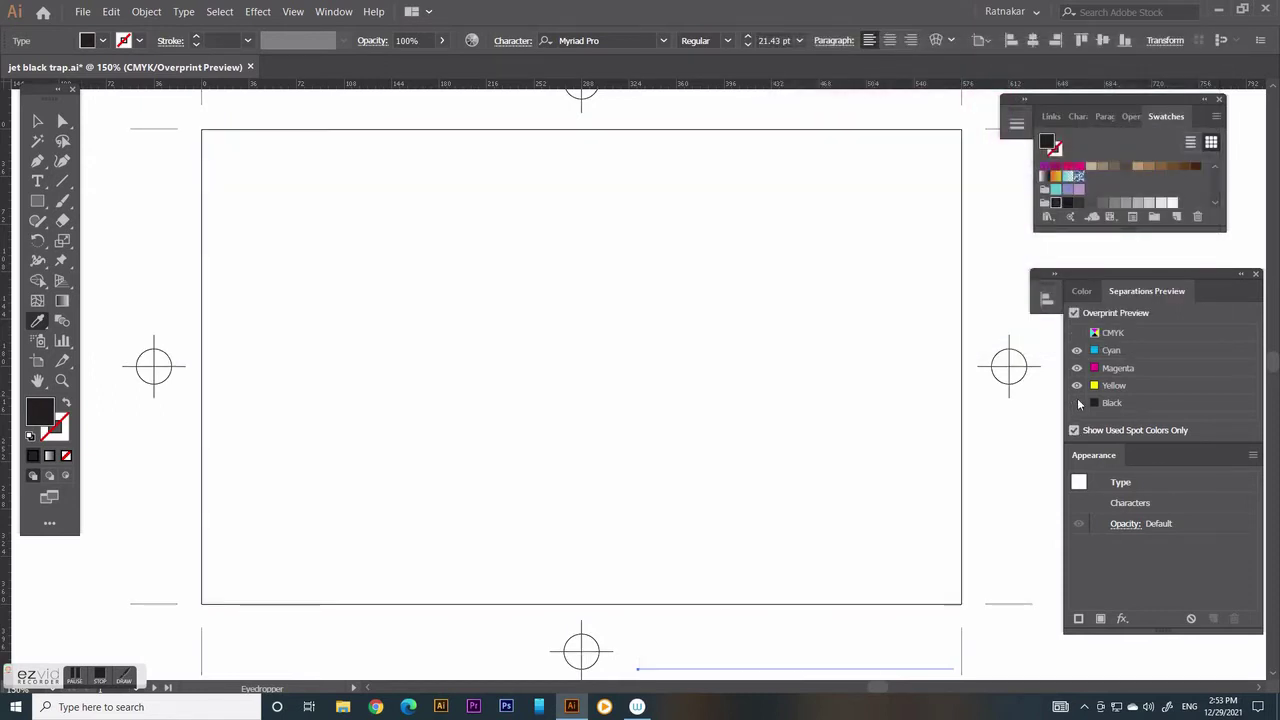
{"action": "left_click", "coordinate": [1078, 402]}
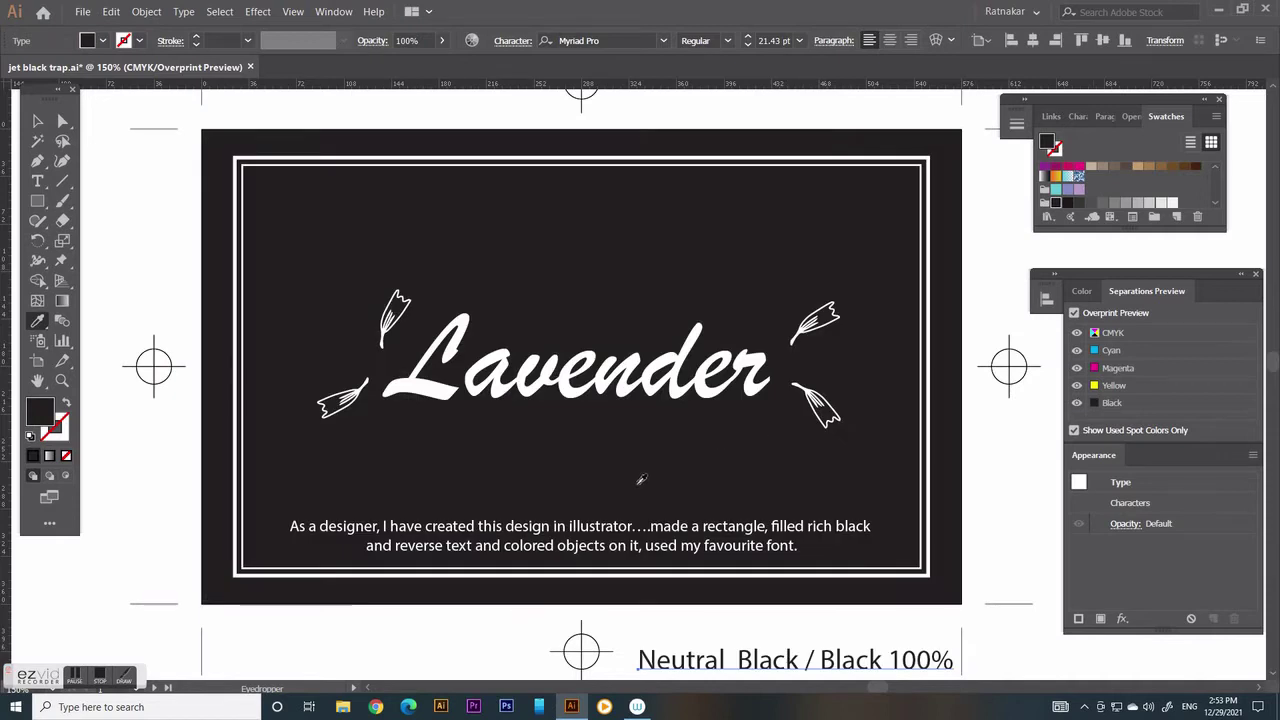
Zoom out and draw a test rectangle to the left of the card
{"action": "key", "text": "ctrl+space"}
{"action": "left_click", "coordinate": [546, 437], "text": "ctrl+alt"}
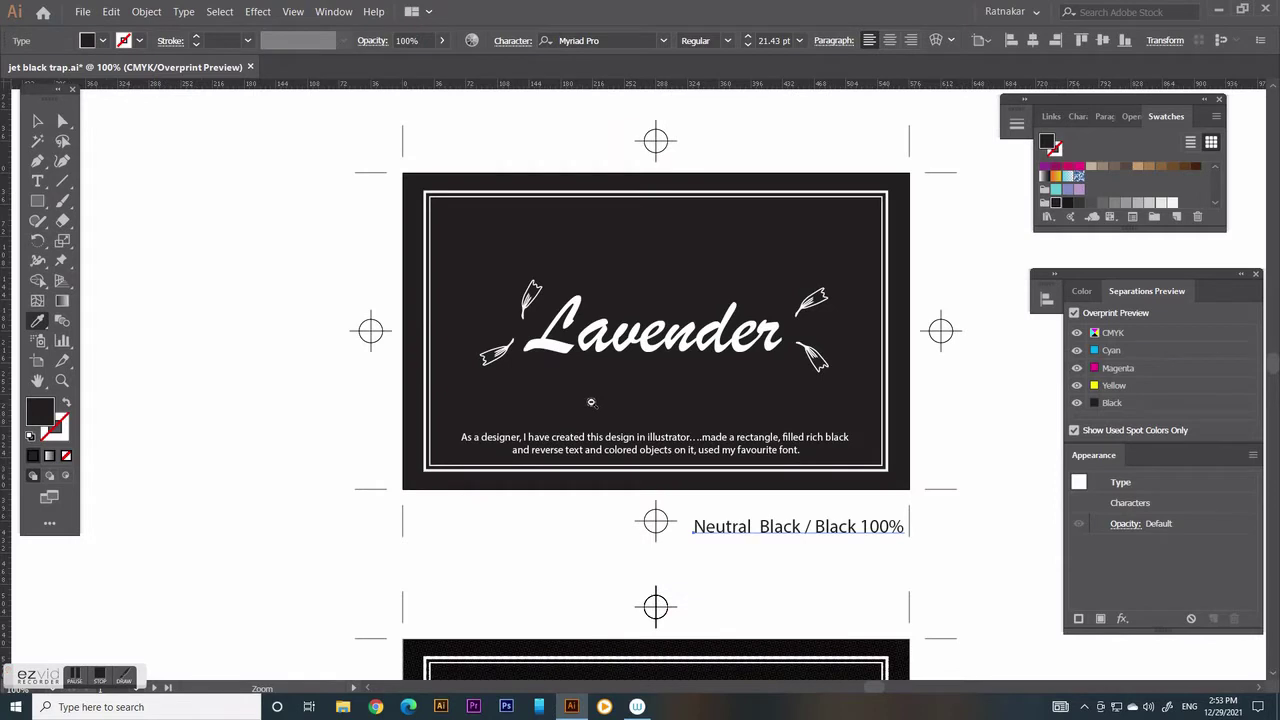
{"action": "left_click", "coordinate": [591, 402], "text": "ctrl+alt"}
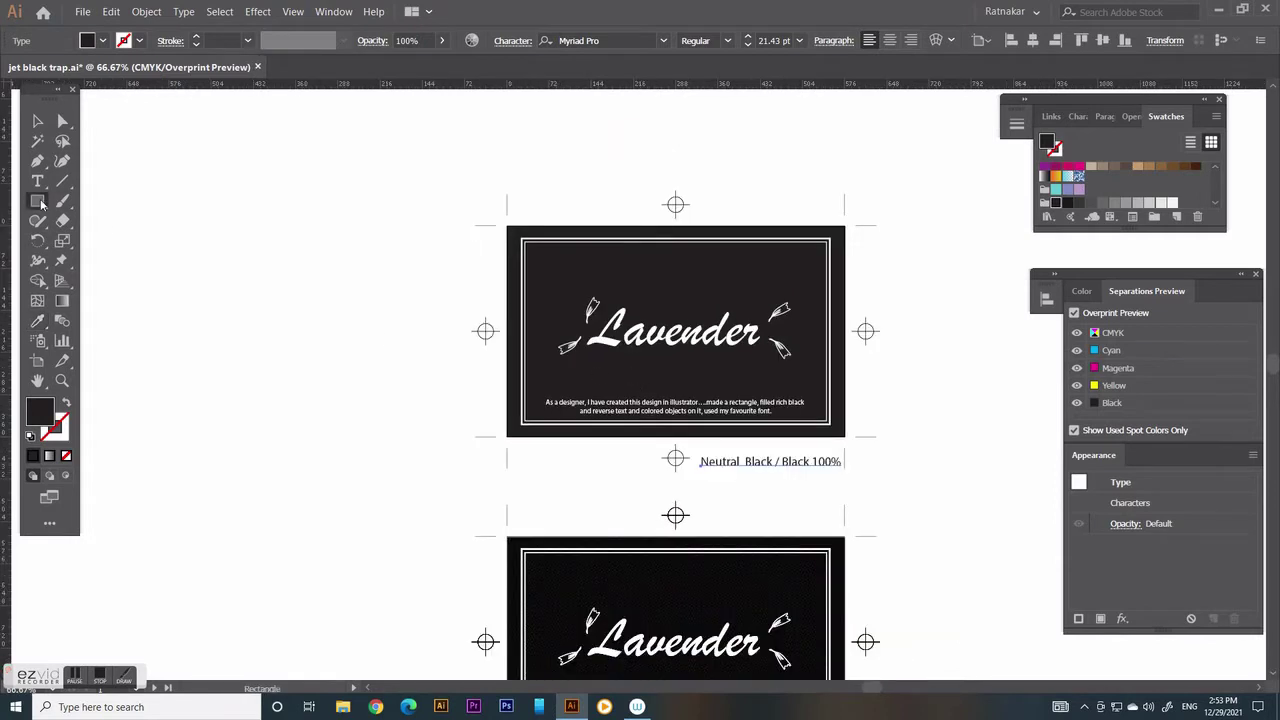
{"action": "left_click_drag", "start_coordinate": [506, 222], "coordinate": [170, 436]}
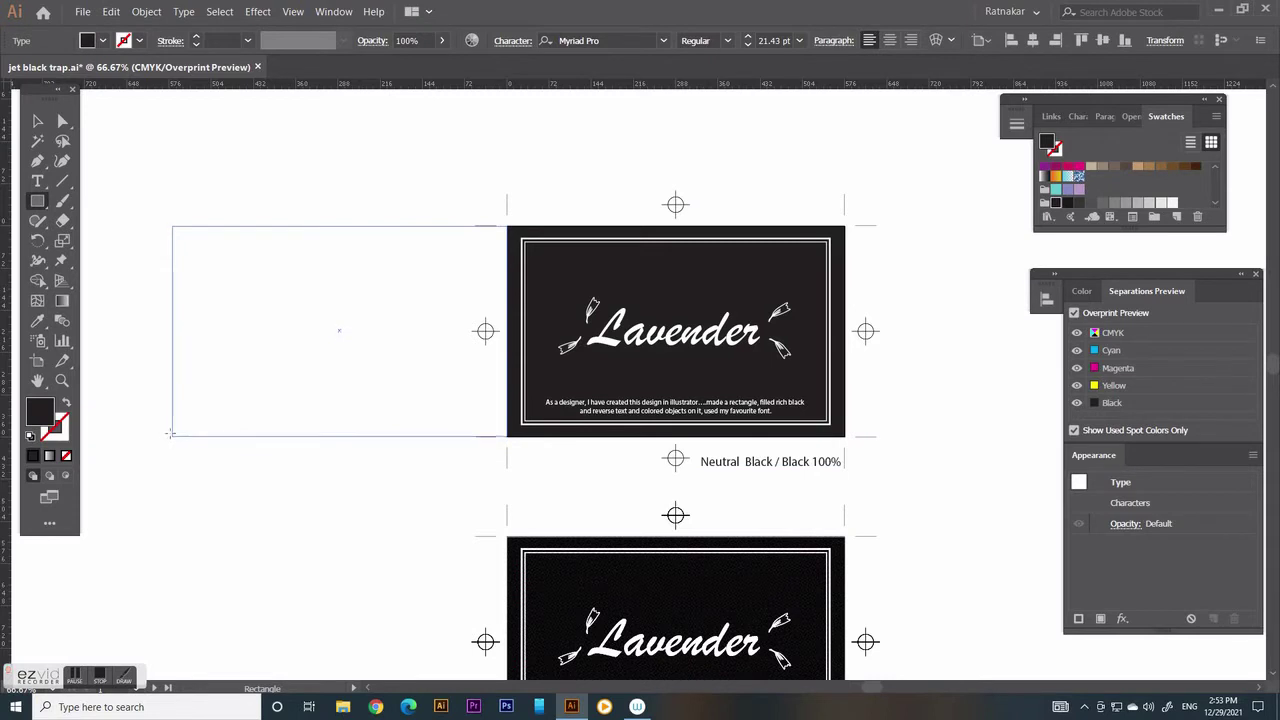
{"action": "left_click_drag", "start_coordinate": [170, 436], "coordinate": [171, 435]}
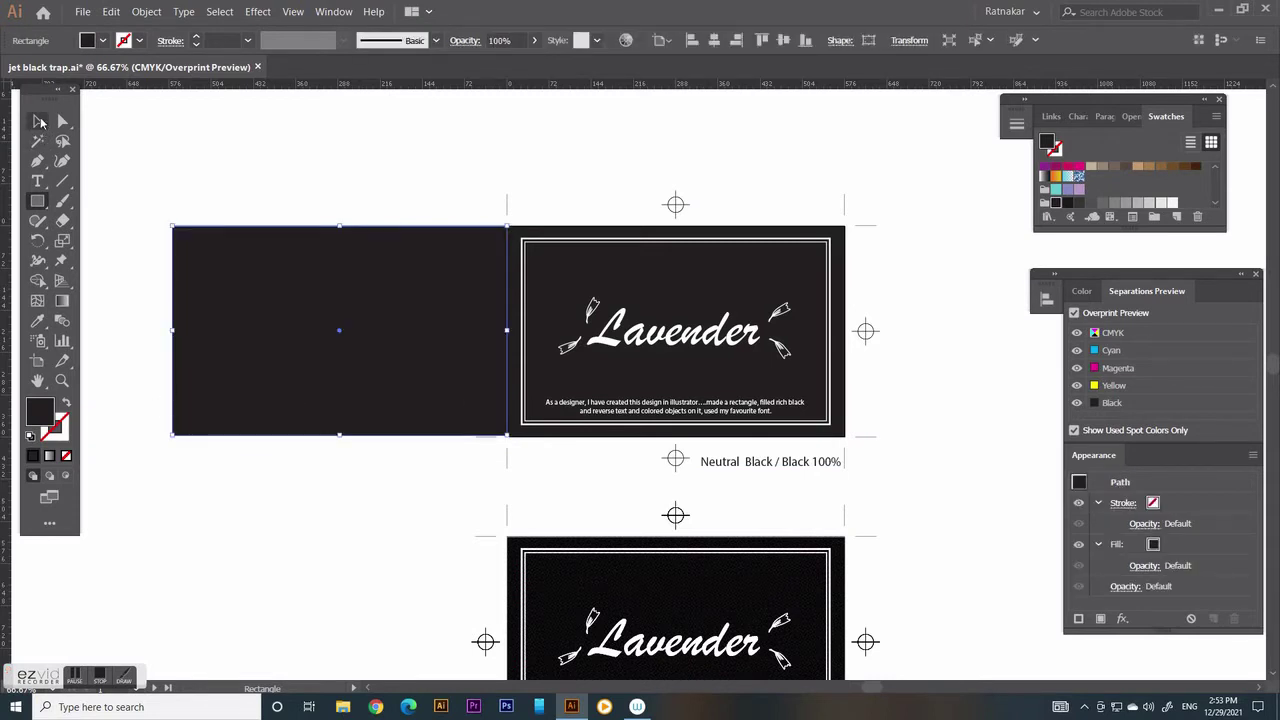
{"action": "left_click", "coordinate": [38, 121]}
{"action": "key", "text": "ctrl+shift+a"}
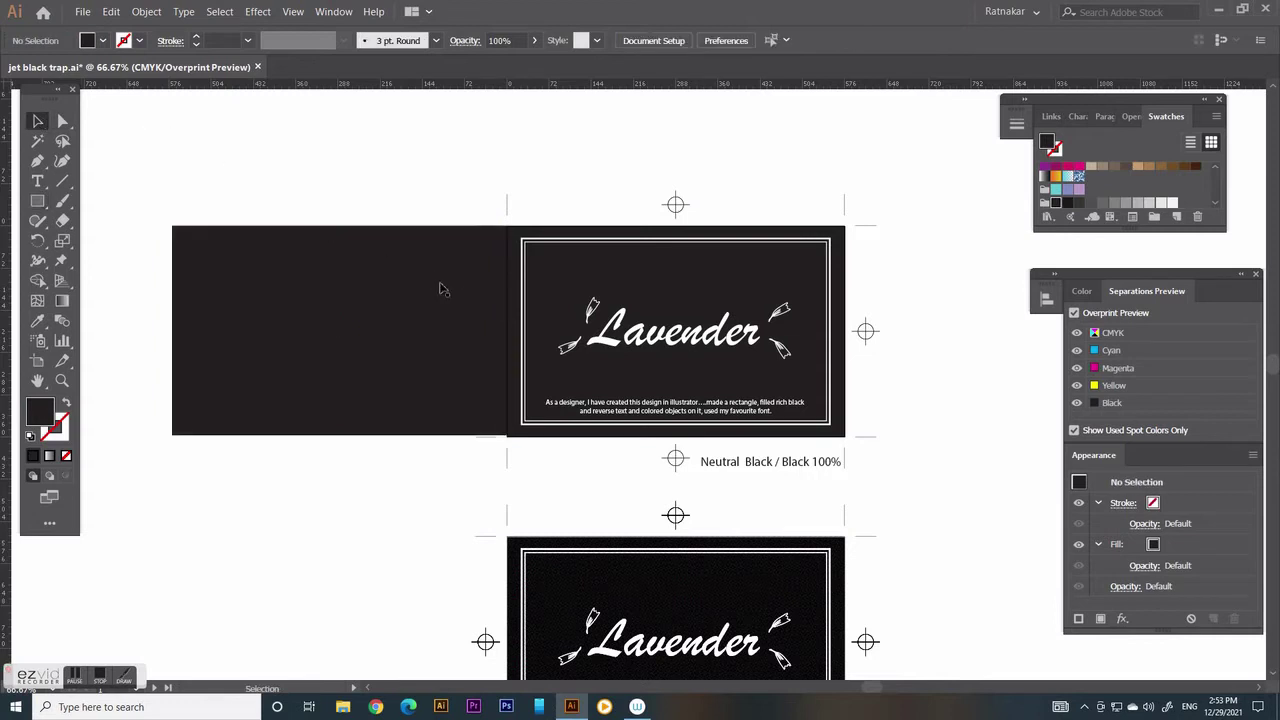
{"action": "key", "text": "ctrl+a"}
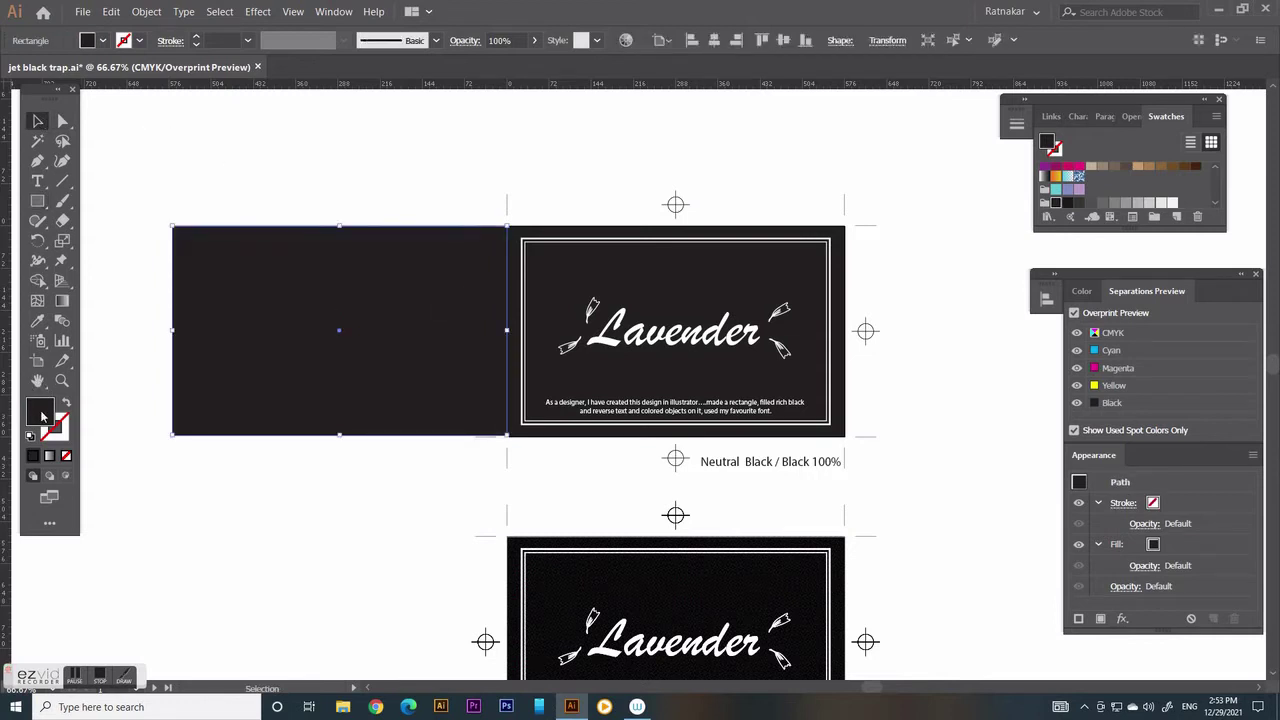
Fill the test rectangle with rich black C40 M30 Y30 K100
{"action": "double_click", "coordinate": [40, 411]}
{"action": "left_click", "coordinate": [1150, 231]}
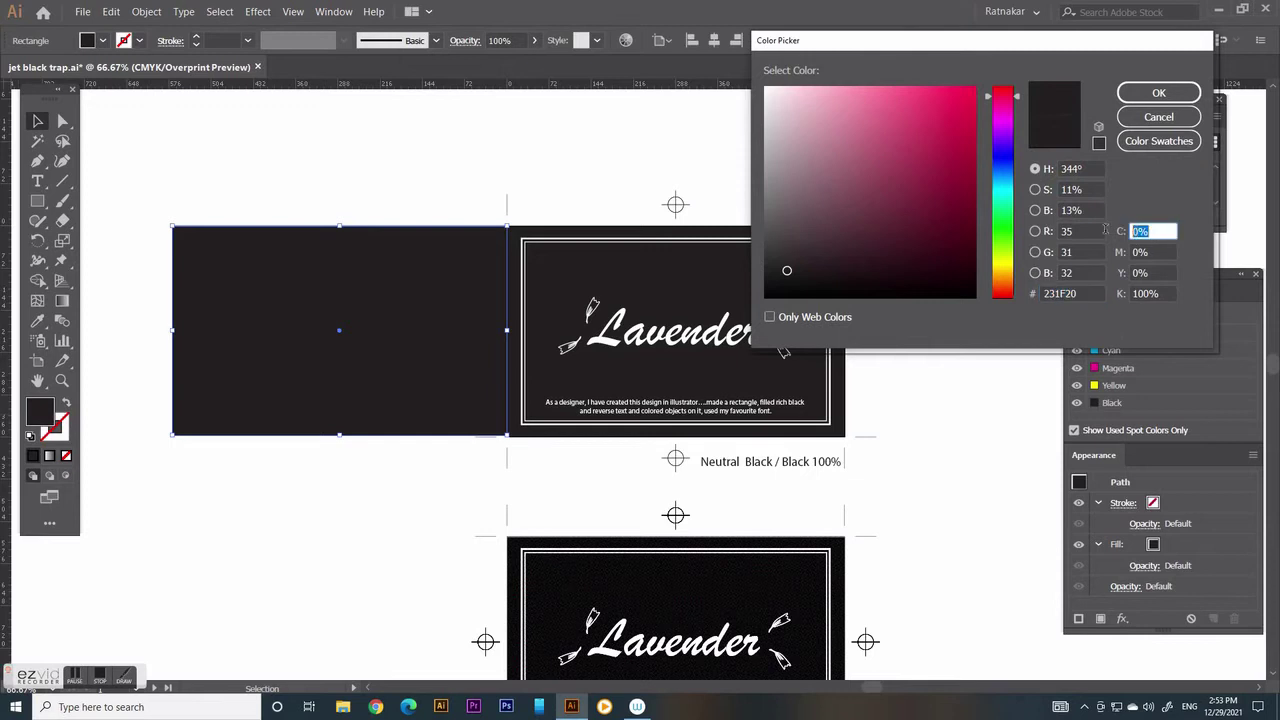
{"action": "type", "text": "4"}
{"action": "key", "text": "Tab"}
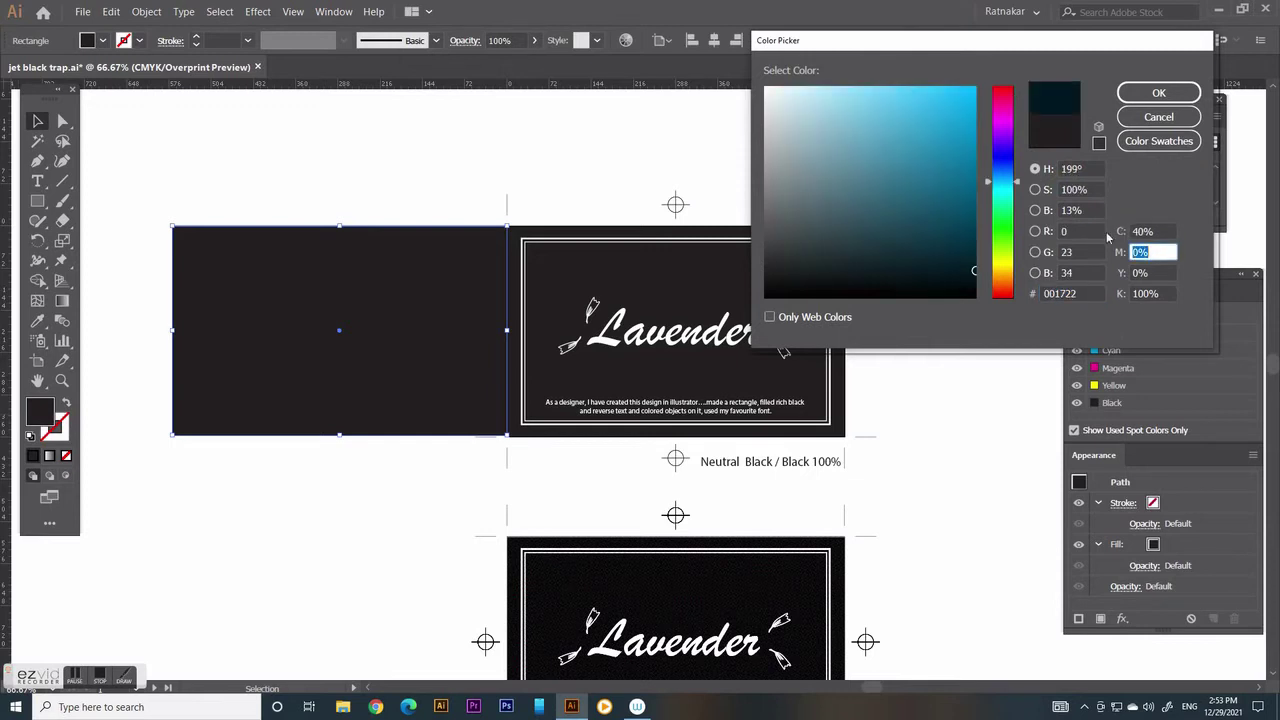
{"action": "type", "text": "30"}
{"action": "key", "text": "Tab"}
{"action": "type", "text": "30"}
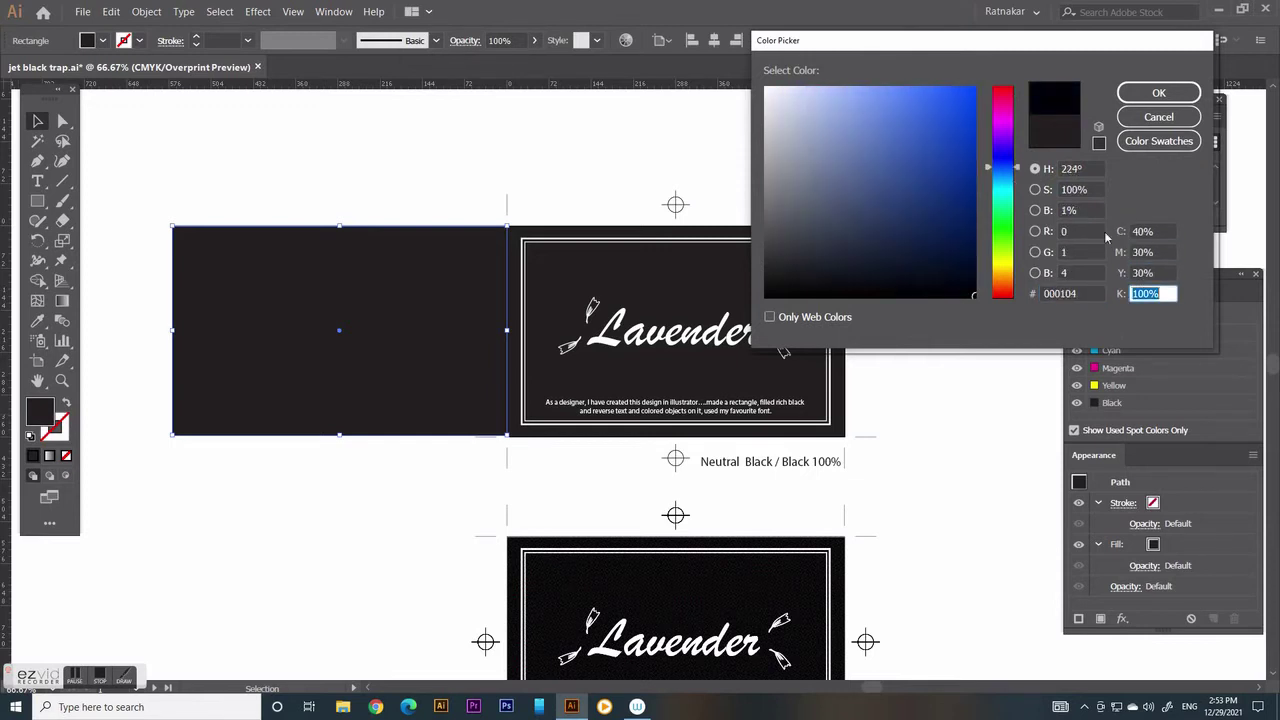
{"action": "left_click", "coordinate": [1157, 93]}
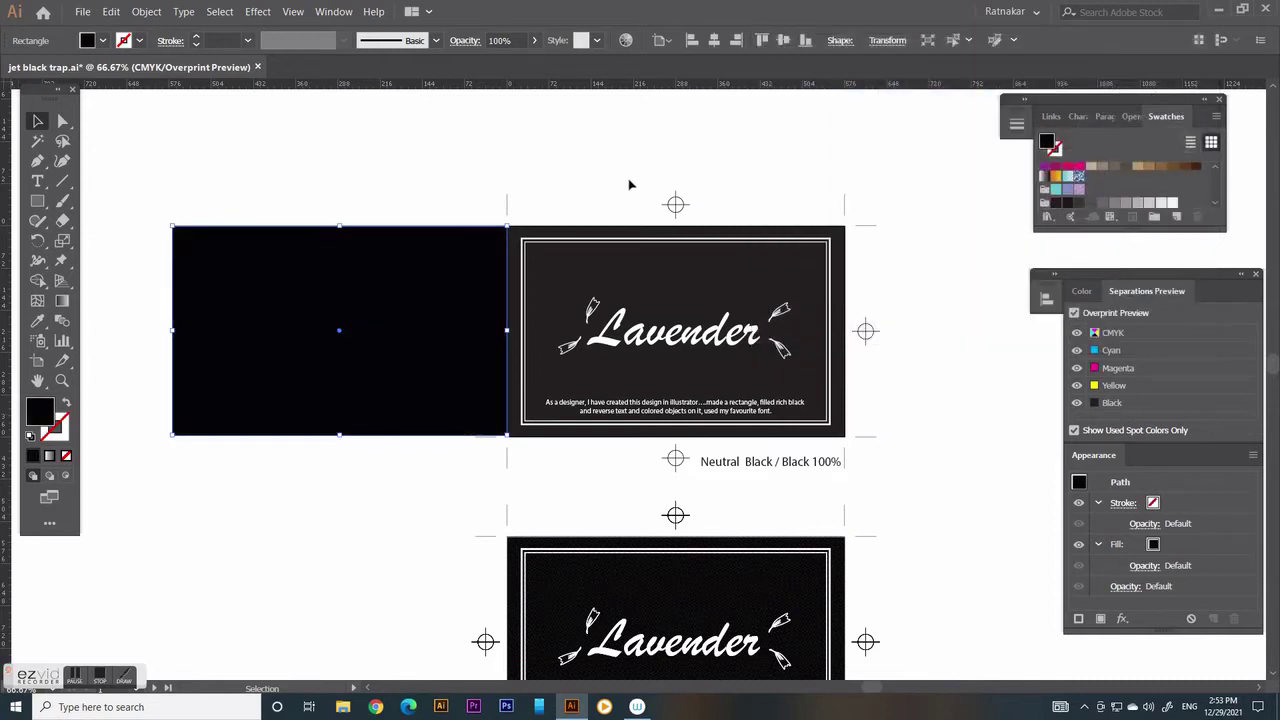
{"action": "key", "text": "ctrl+shift+a"}
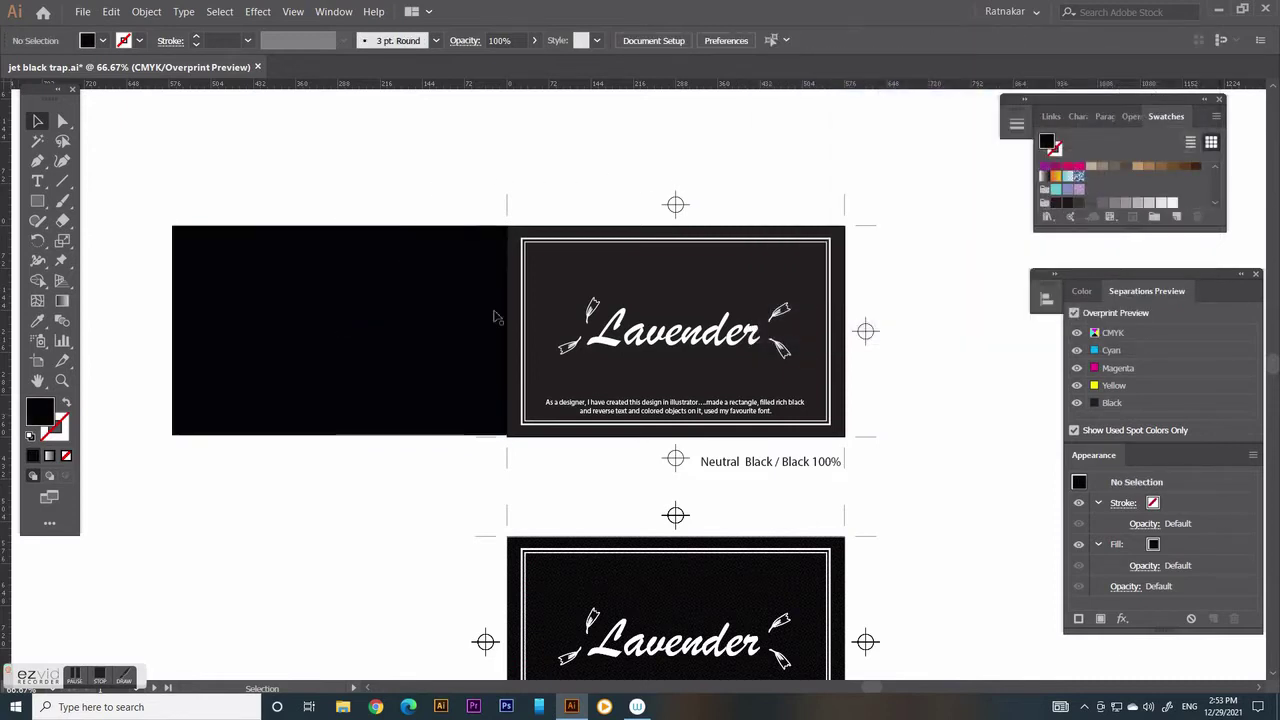
{"action": "key", "text": "ctrl+space"}
Compare the two blacks up close, then turn off Overprint Preview
{"action": "left_click", "coordinate": [497, 348]}
{"action": "left_click", "coordinate": [628, 357]}
{"action": "left_click_drag", "start_coordinate": [726, 360], "coordinate": [610, 372]}
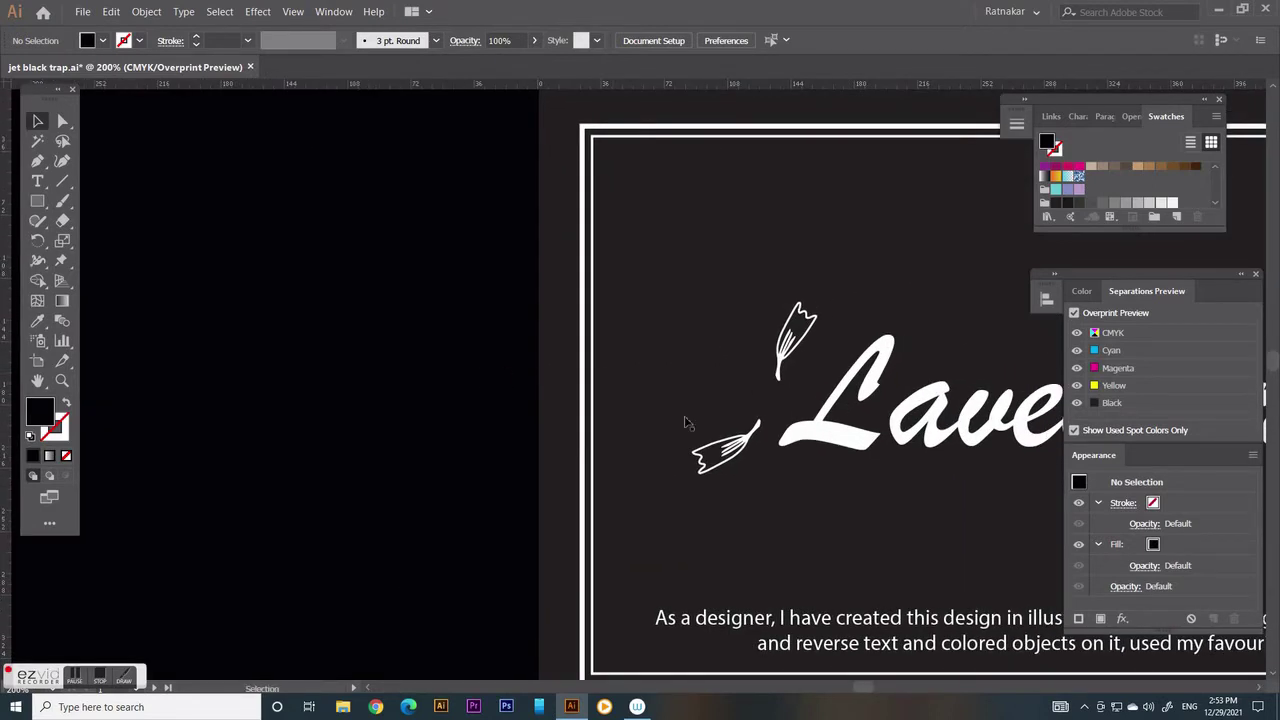
{"action": "left_click", "coordinate": [1074, 313]}
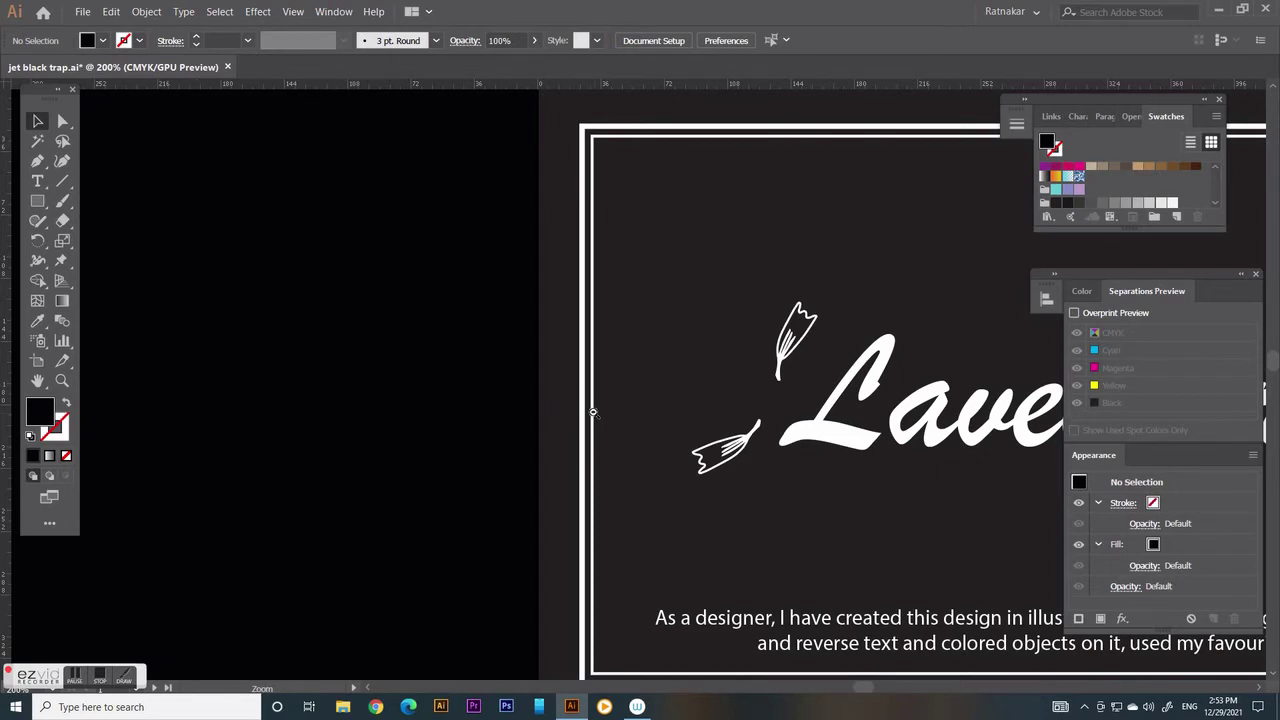
Delete the rich black test rectangle beside the card
{"action": "scroll", "coordinate": [593, 412], "scroll_direction": "down", "scroll_amount": 5}
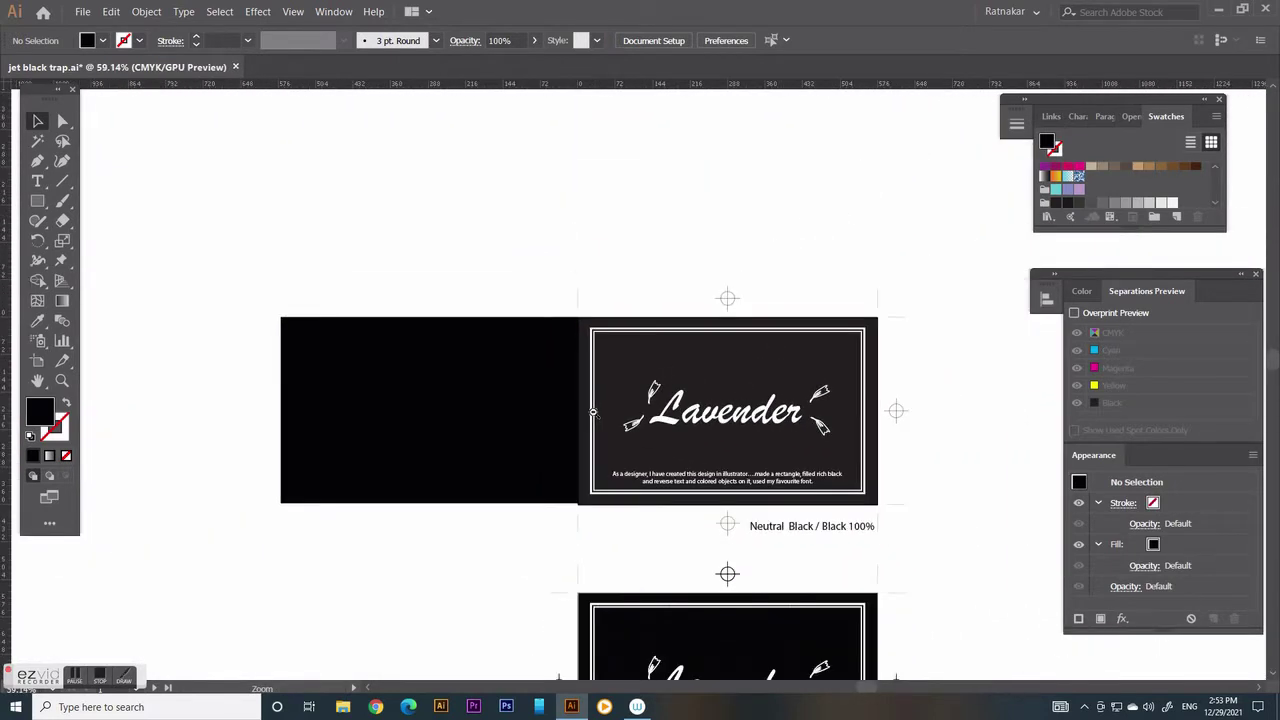
{"action": "left_click_drag", "start_coordinate": [613, 443], "coordinate": [420, 276]}
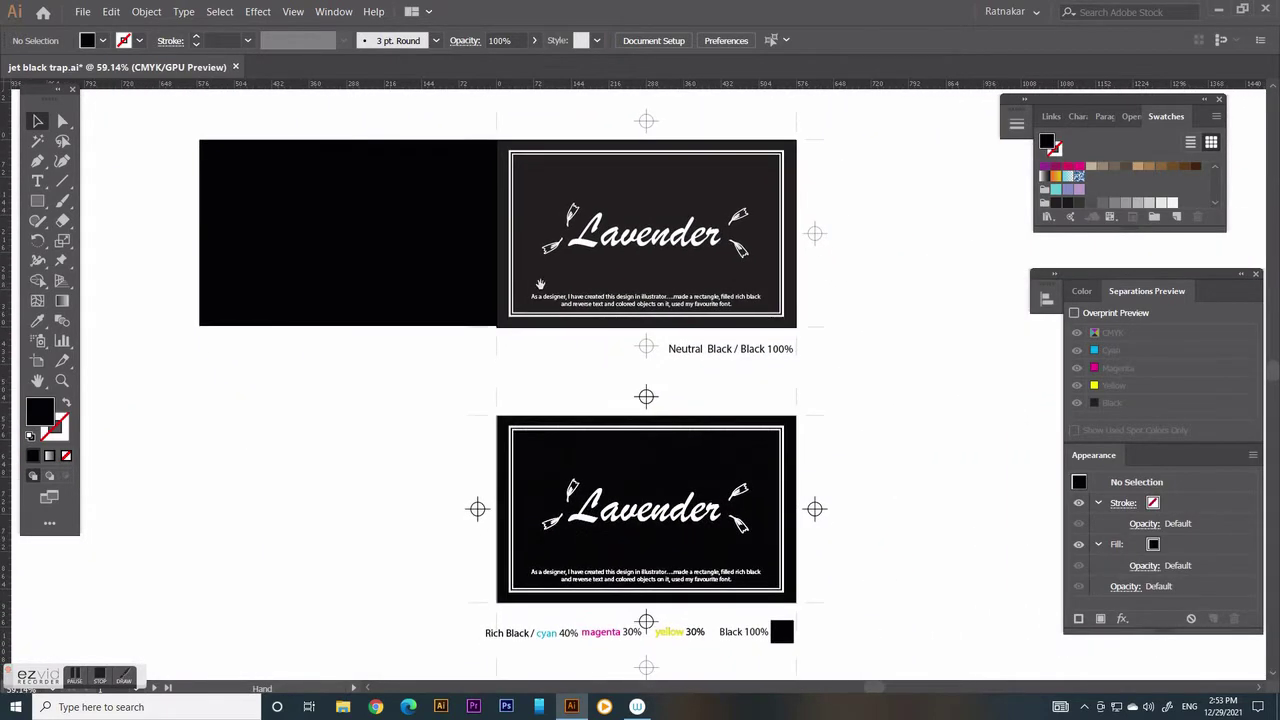
{"action": "left_click", "coordinate": [401, 268]}
{"action": "key", "text": "Delete"}
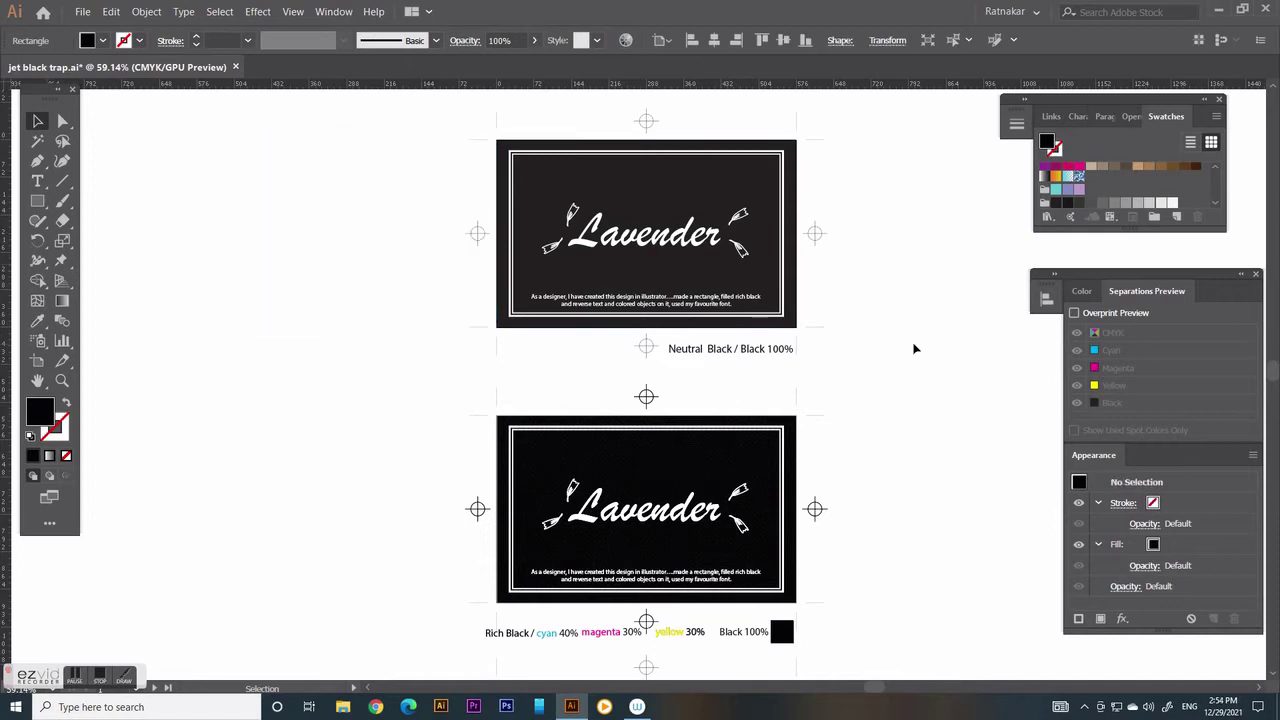
Duplicate the middle card to its right
{"action": "key", "text": "z"}
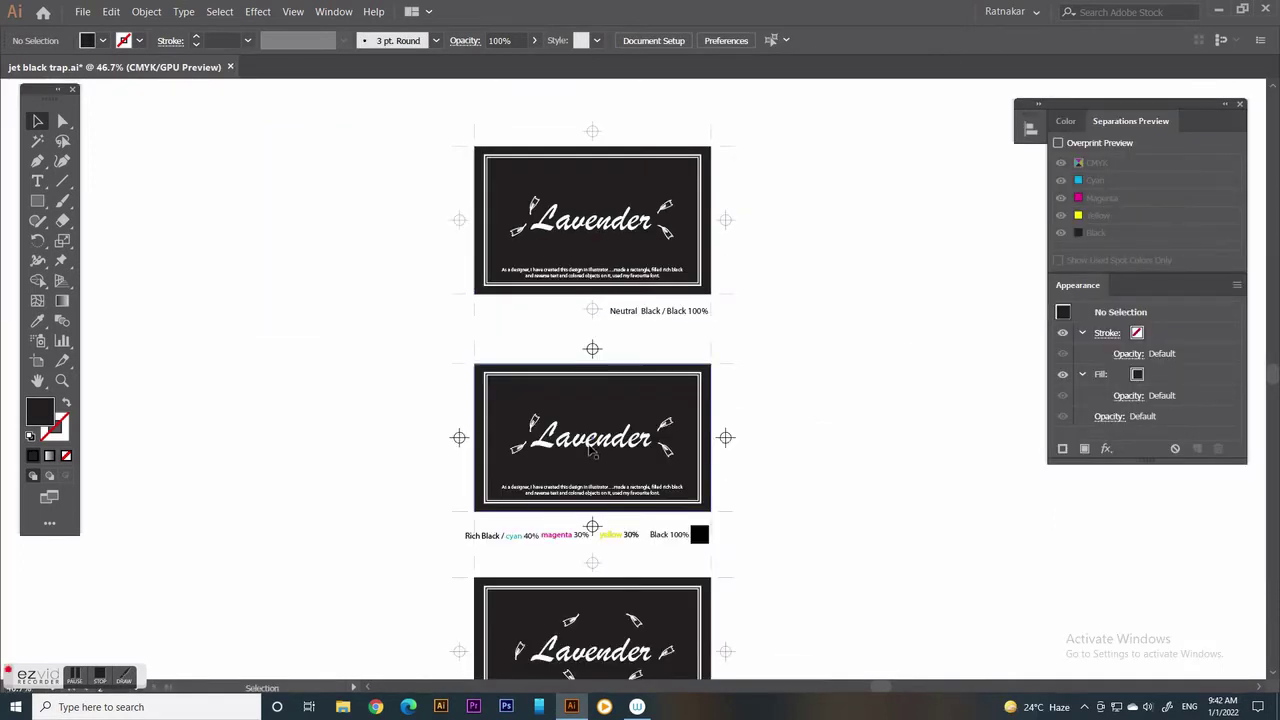
{"action": "left_click_drag", "start_coordinate": [589, 451], "coordinate": [883, 440]}
{"action": "left_click_drag", "start_coordinate": [614, 543], "coordinate": [773, 541]}
{"action": "left_click", "coordinate": [897, 580]}
Duplicate the card to the left and nudge the blue and pink cards into even spacing
{"action": "left_click_drag", "start_coordinate": [787, 438], "coordinate": [277, 434]}
{"action": "left_click_drag", "start_coordinate": [760, 458], "coordinate": [534, 458]}
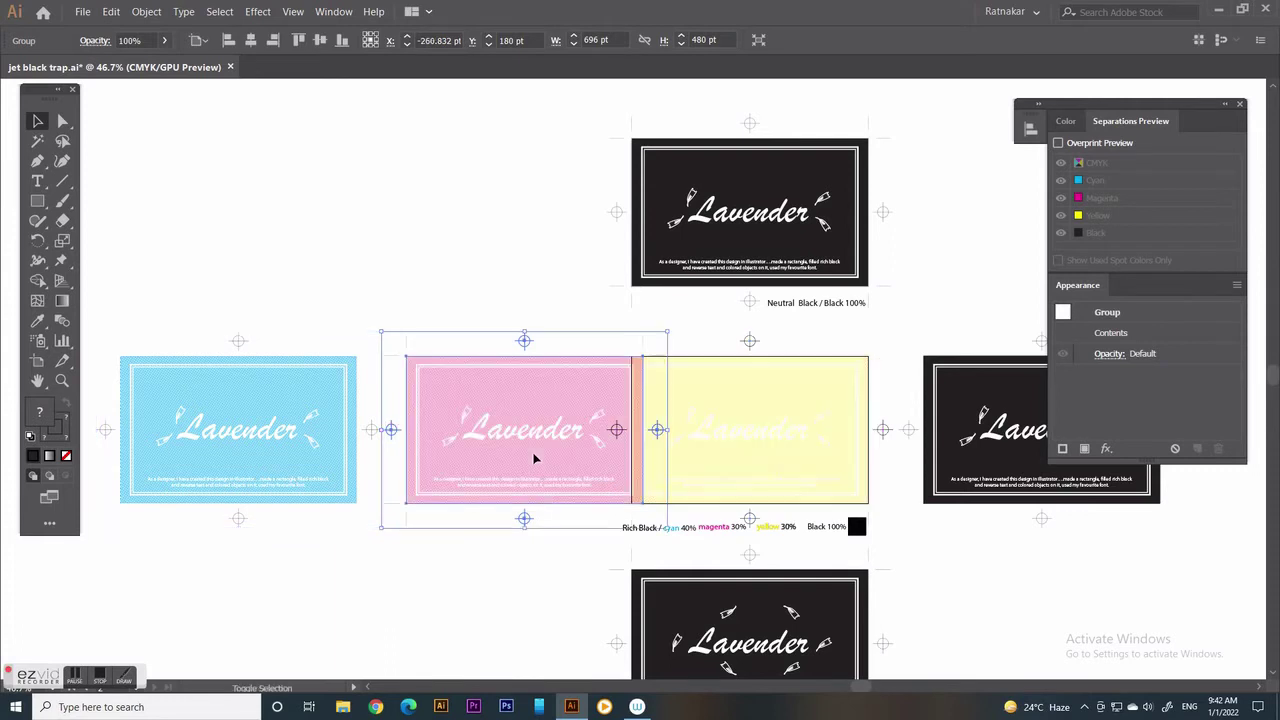
{"action": "left_click", "coordinate": [371, 428], "text": "shift"}
{"action": "left_click_drag", "start_coordinate": [491, 449], "coordinate": [465, 447]}
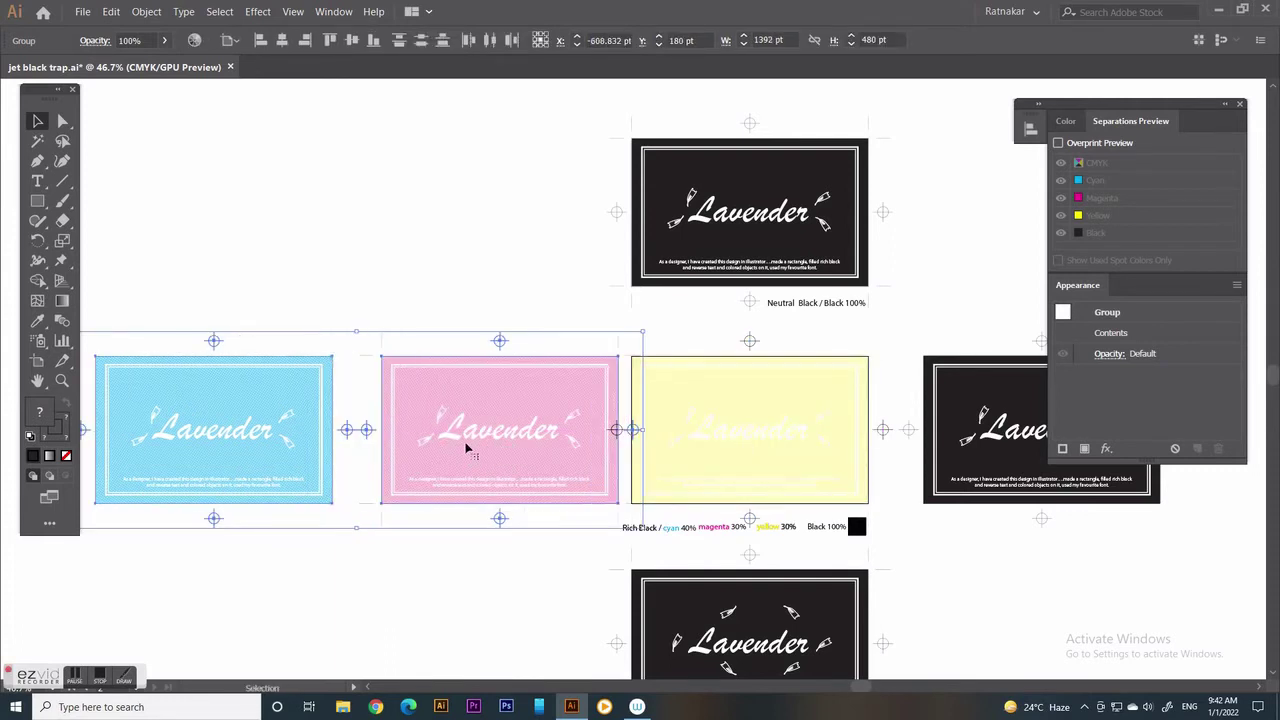
{"action": "left_click", "coordinate": [509, 279]}
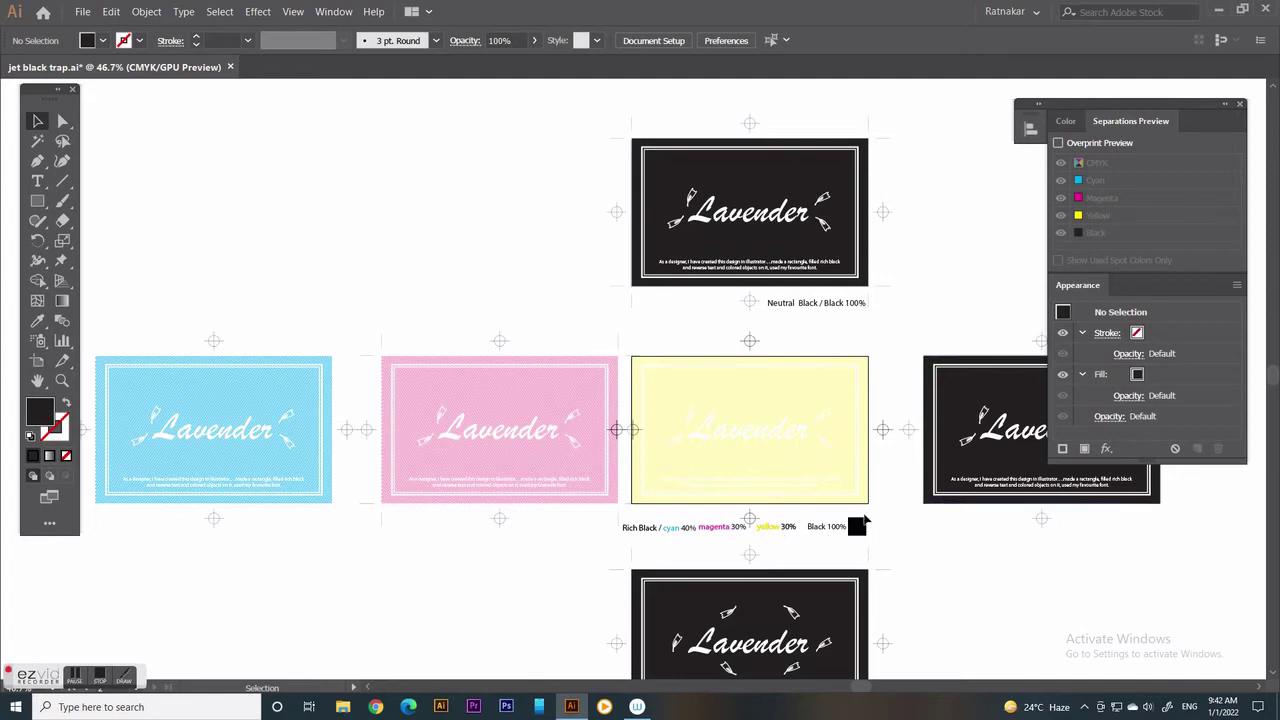
{"action": "key", "text": "z"}
{"action": "left_click_drag", "start_coordinate": [333, 474], "coordinate": [345, 473]}
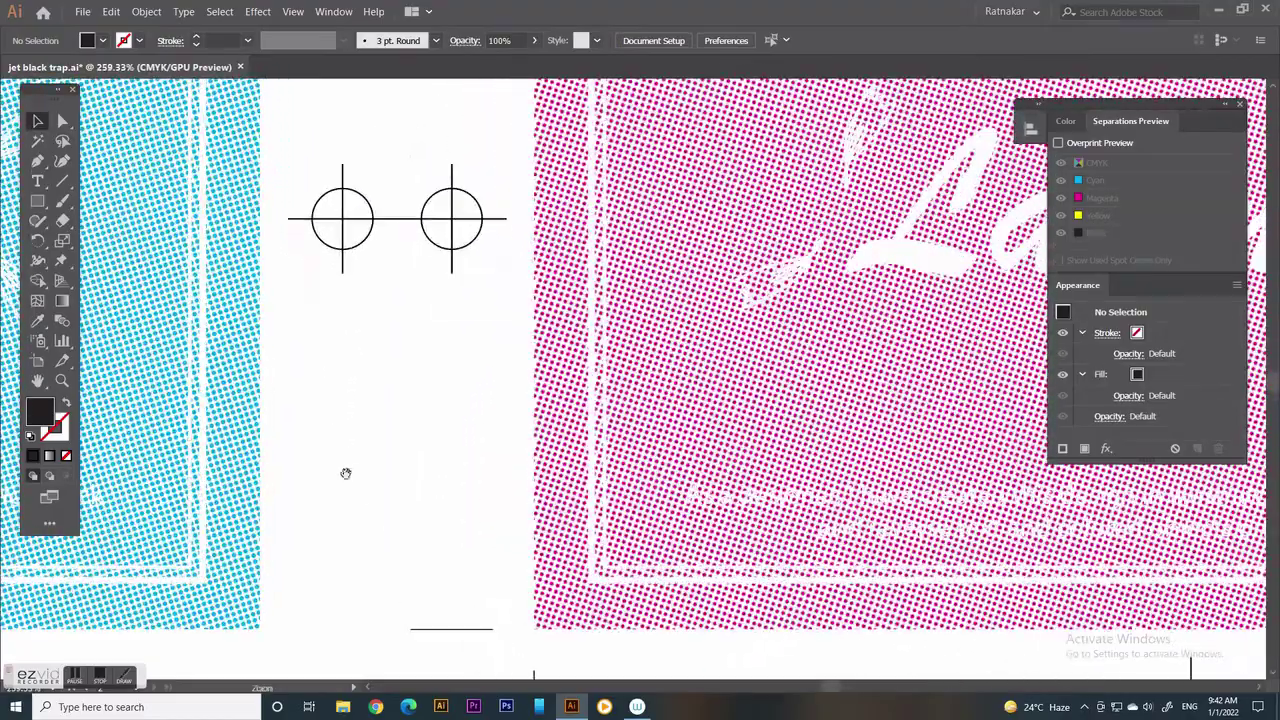
{"action": "scroll", "coordinate": [942, 526], "scroll_direction": "right", "scroll_amount": 5}
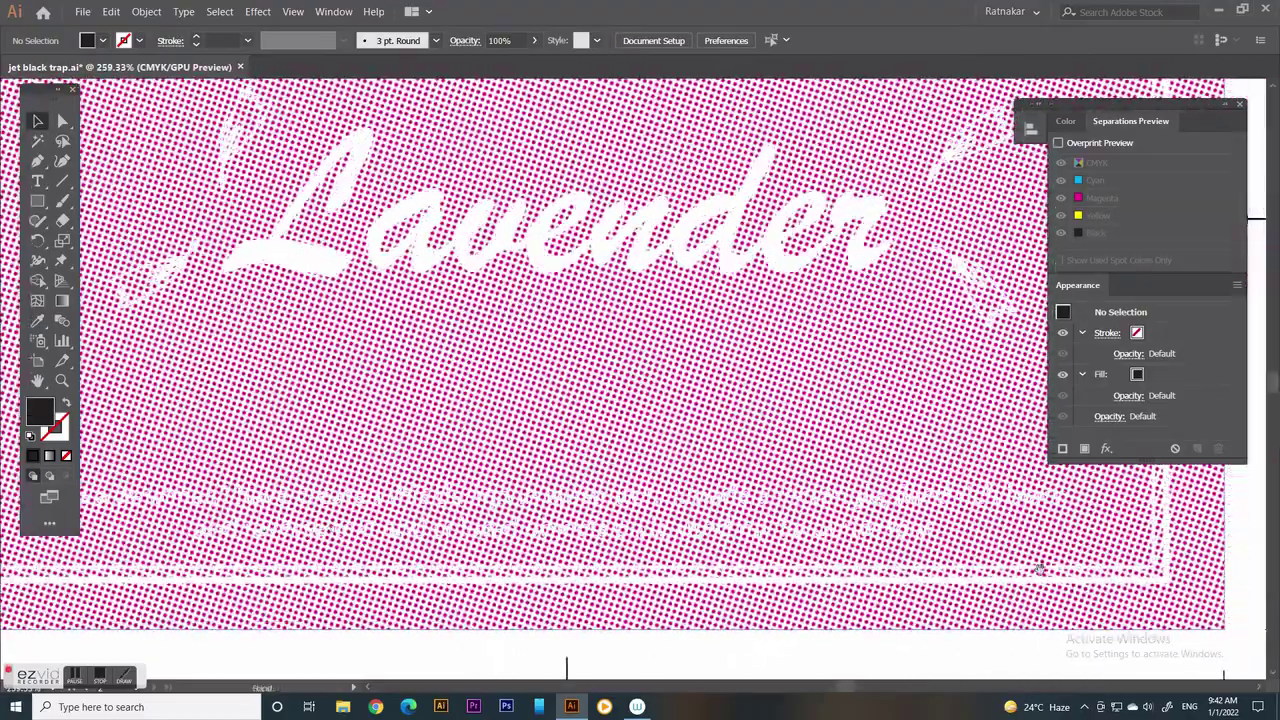
{"action": "scroll", "coordinate": [1040, 560], "scroll_direction": "right", "scroll_amount": 7}
{"action": "scroll", "coordinate": [891, 543], "scroll_direction": "right", "scroll_amount": 5}
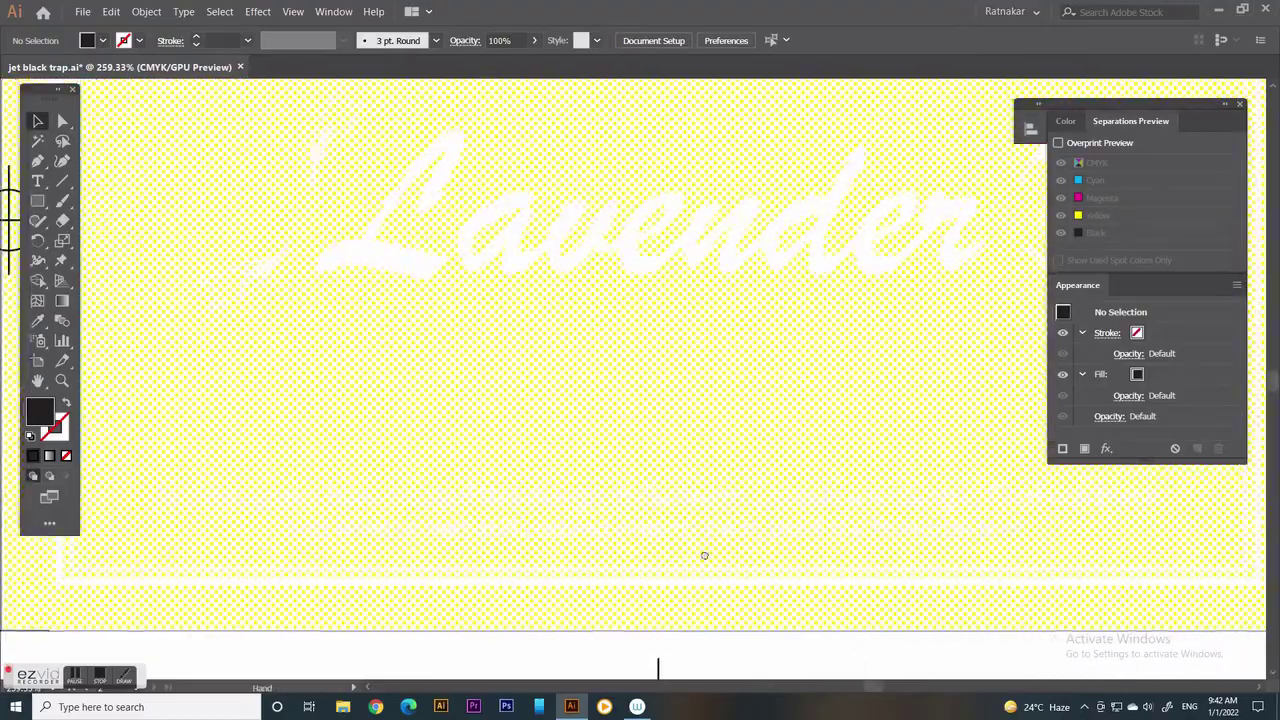
{"action": "scroll", "coordinate": [704, 556], "scroll_direction": "right", "scroll_amount": 8}
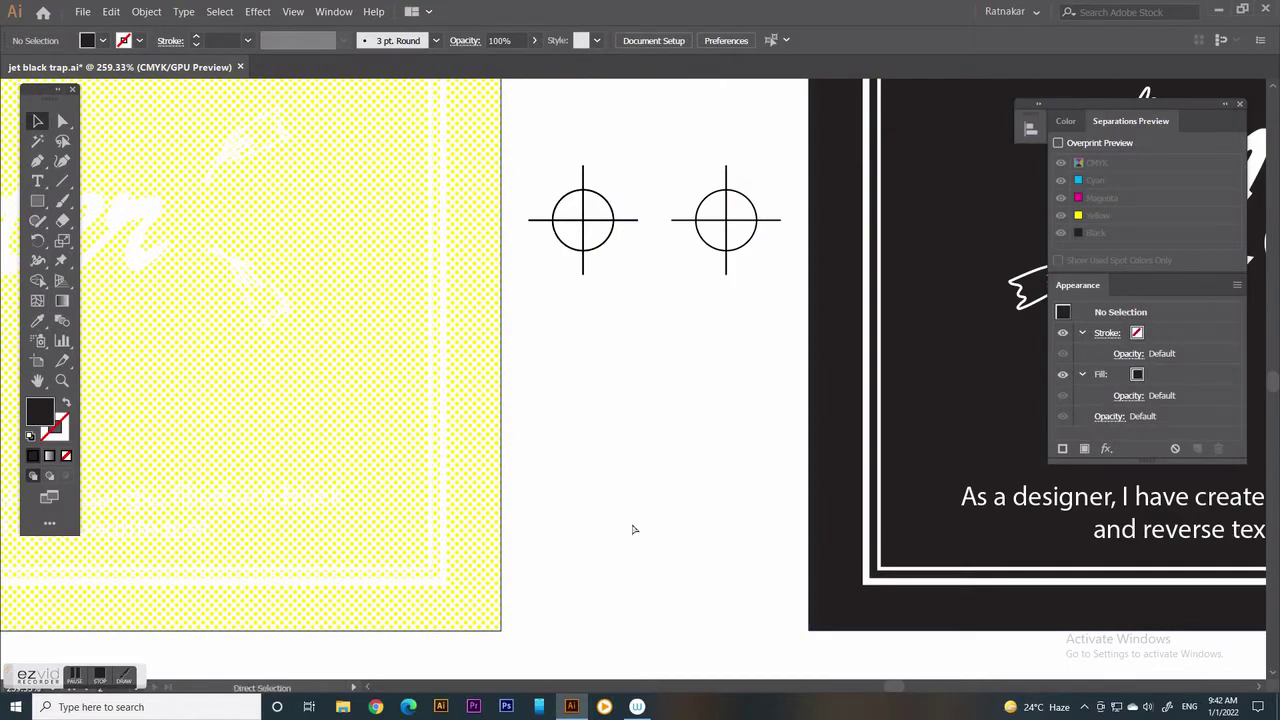
{"action": "key", "text": "ctrl+space"}
{"action": "scroll", "coordinate": [240, 444], "scroll_direction": "down", "scroll_amount": 3}
{"action": "scroll", "coordinate": [240, 444], "scroll_direction": "down", "scroll_amount": 2}
{"action": "scroll", "coordinate": [469, 444], "scroll_direction": "down", "scroll_amount": 2}
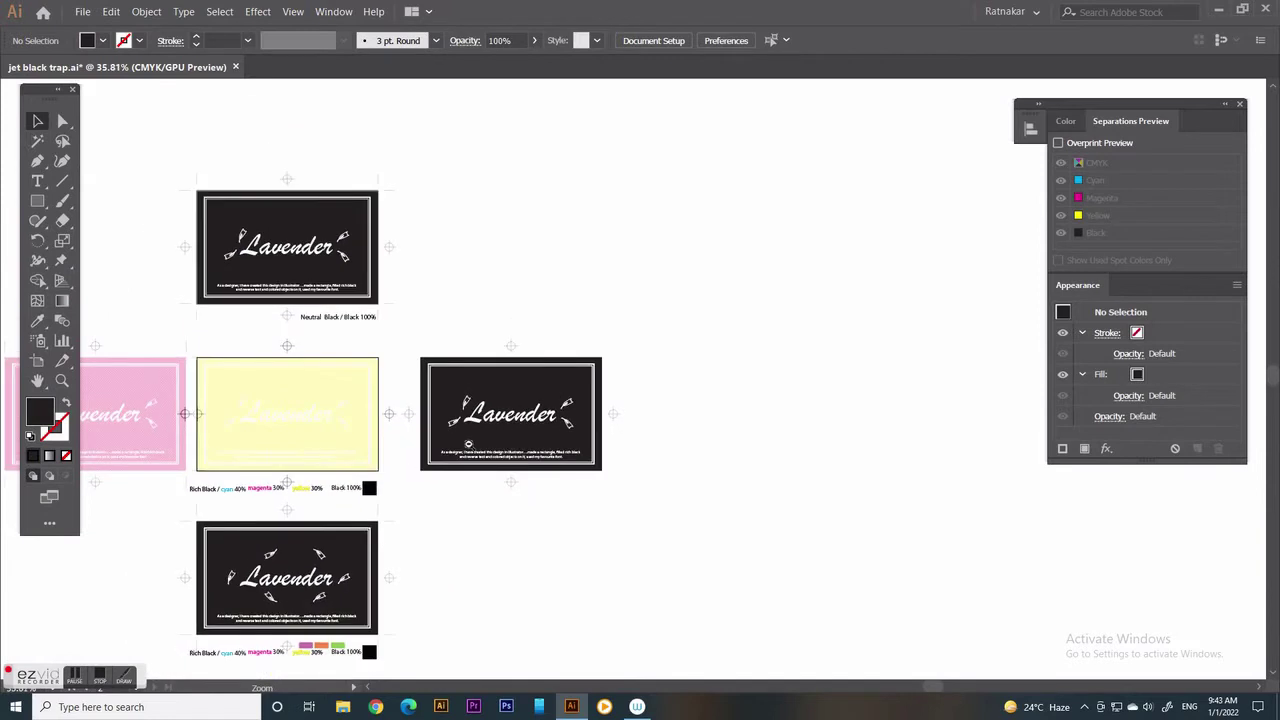
Align the cyan and pink card copies right onto the yellow card
{"action": "left_click_drag", "start_coordinate": [469, 444], "coordinate": [756, 469]}
{"action": "left_click_drag", "start_coordinate": [197, 326], "coordinate": [569, 437]}
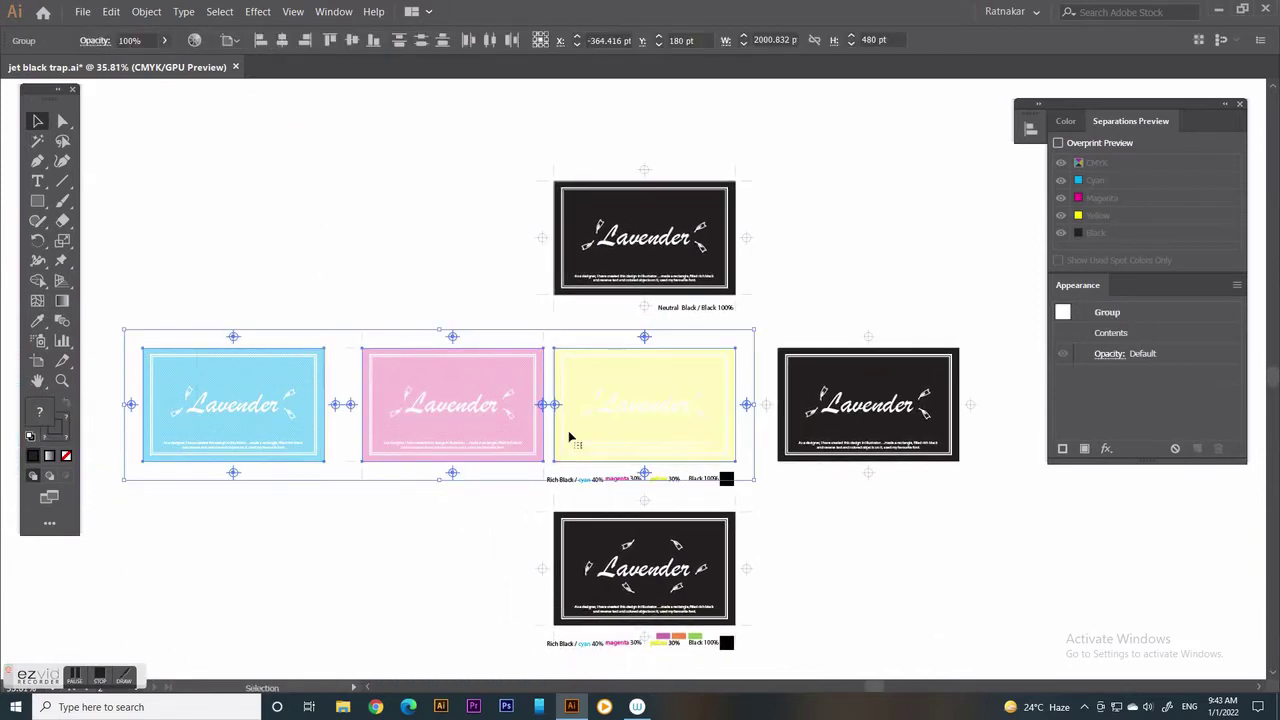
{"action": "left_click", "coordinate": [305, 40]}
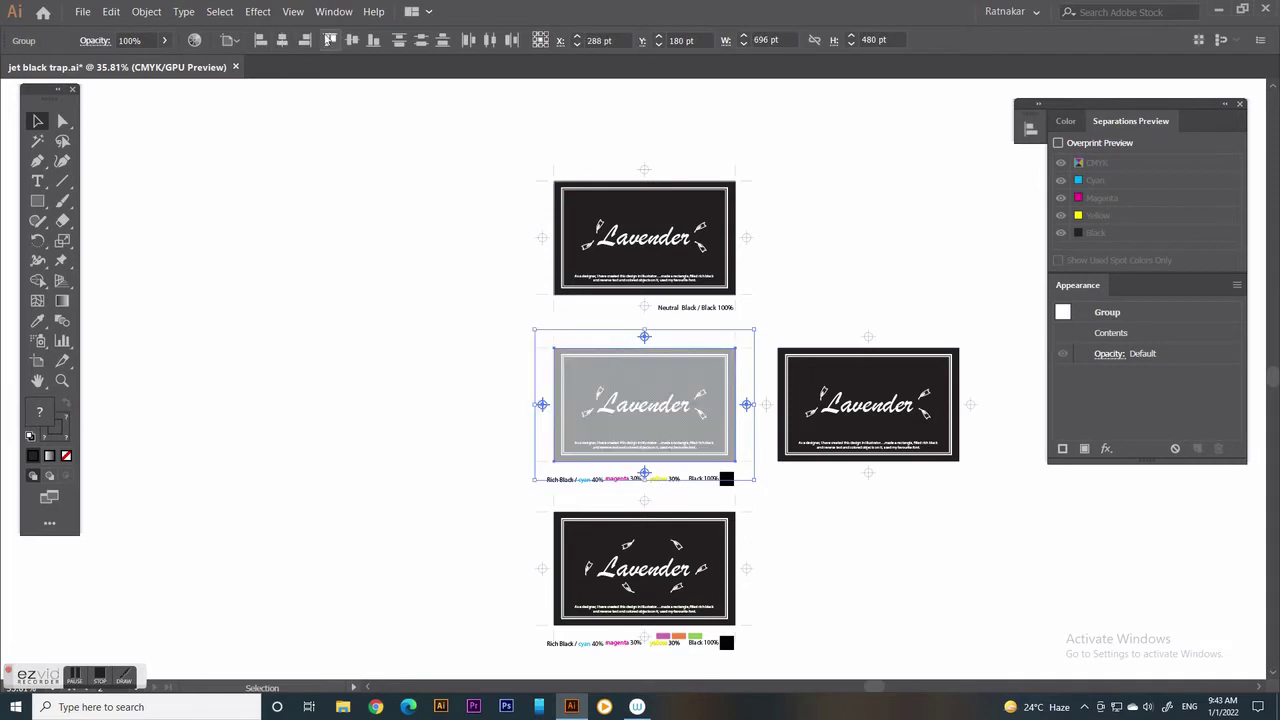
{"action": "left_click", "coordinate": [307, 250]}
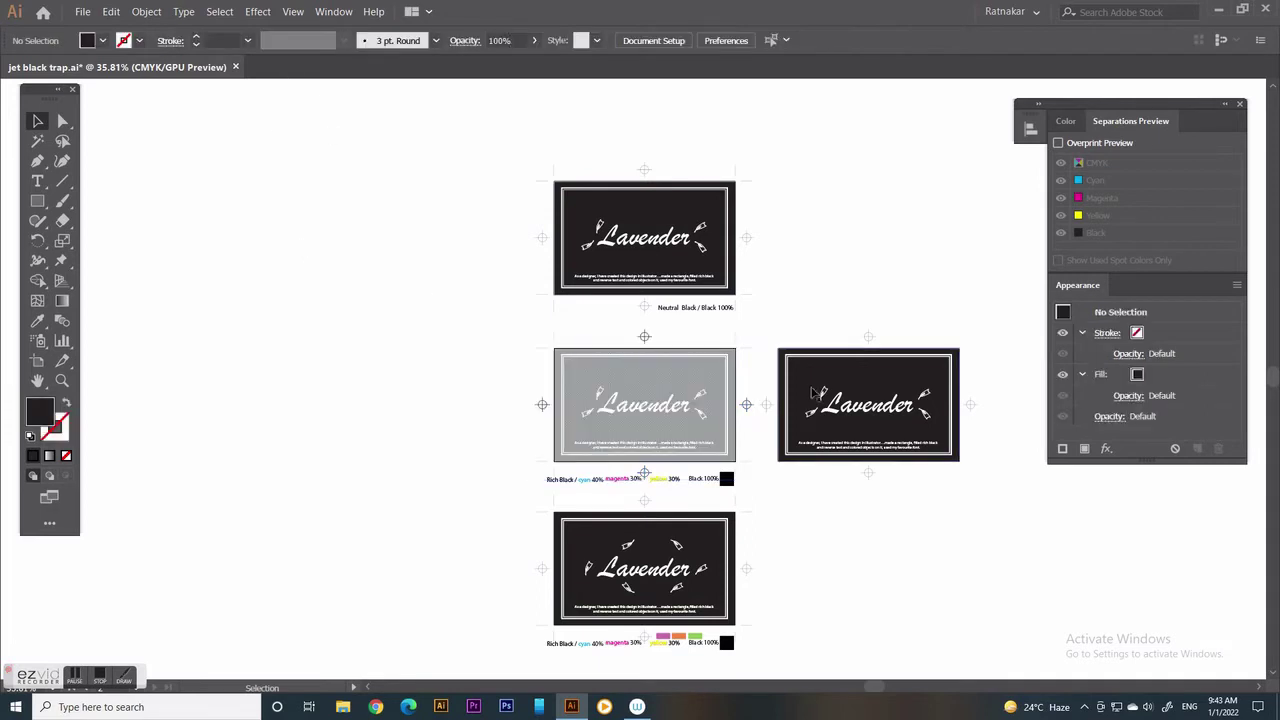
Centre the black card over the stacked plates, then zoom in on the combined card
{"action": "left_click", "coordinate": [855, 441]}
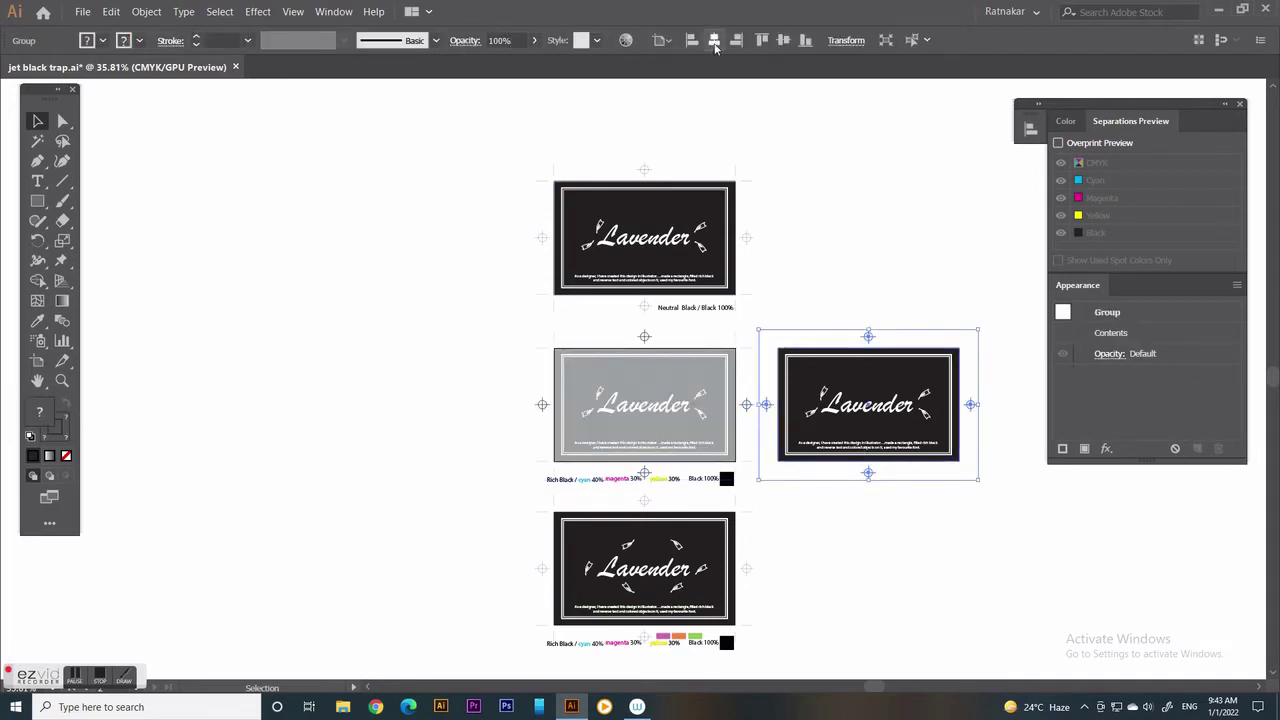
{"action": "left_click", "coordinate": [714, 40]}
{"action": "left_click", "coordinate": [860, 330]}
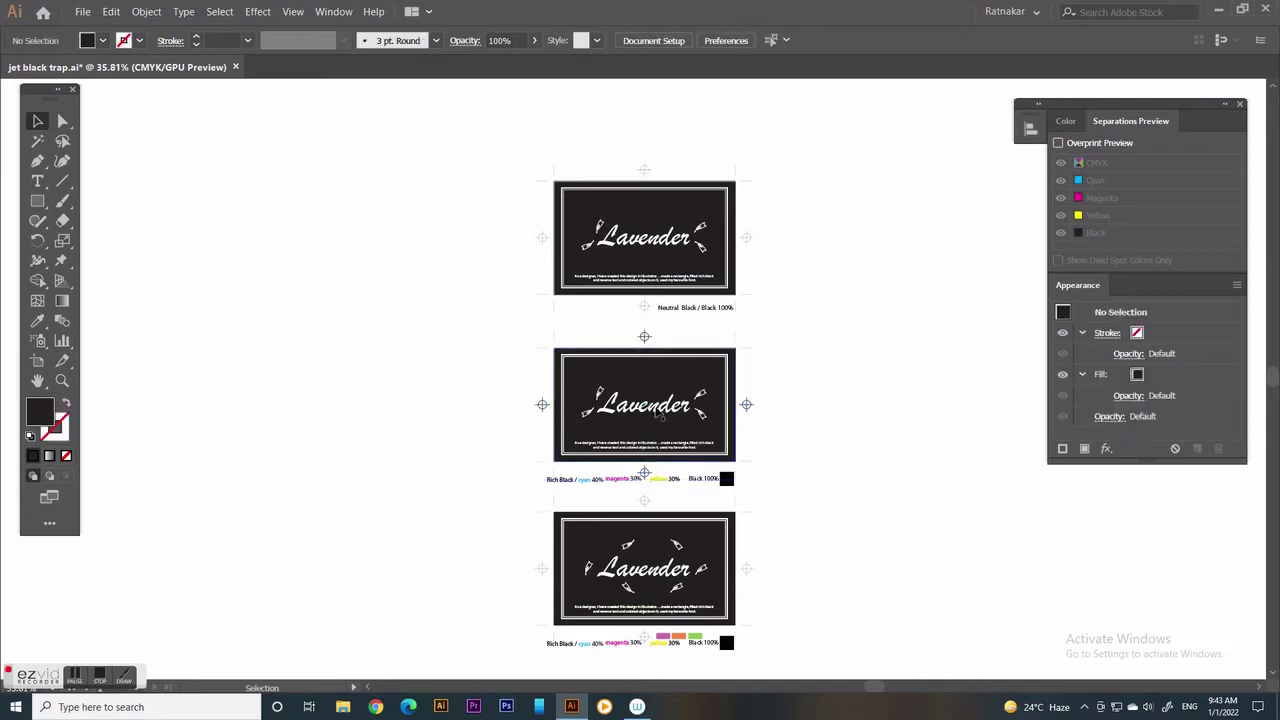
{"action": "left_click", "coordinate": [543, 403]}
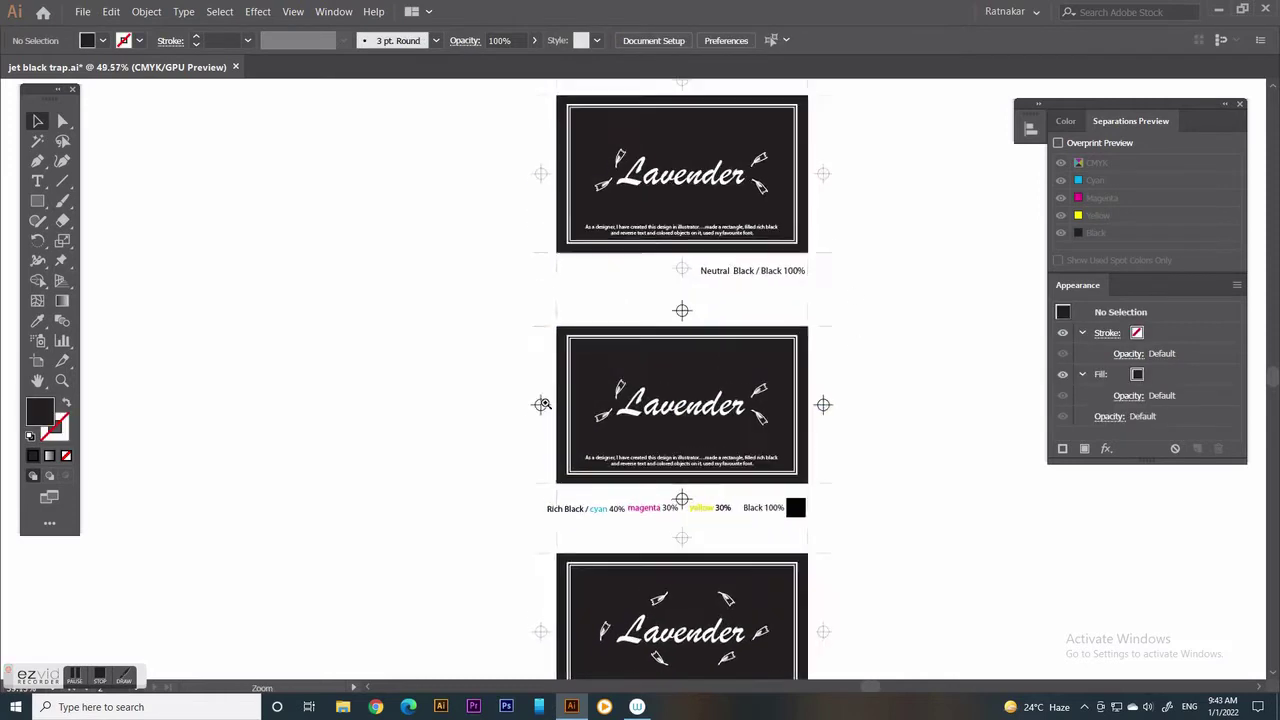
{"action": "left_click", "coordinate": [543, 403]}
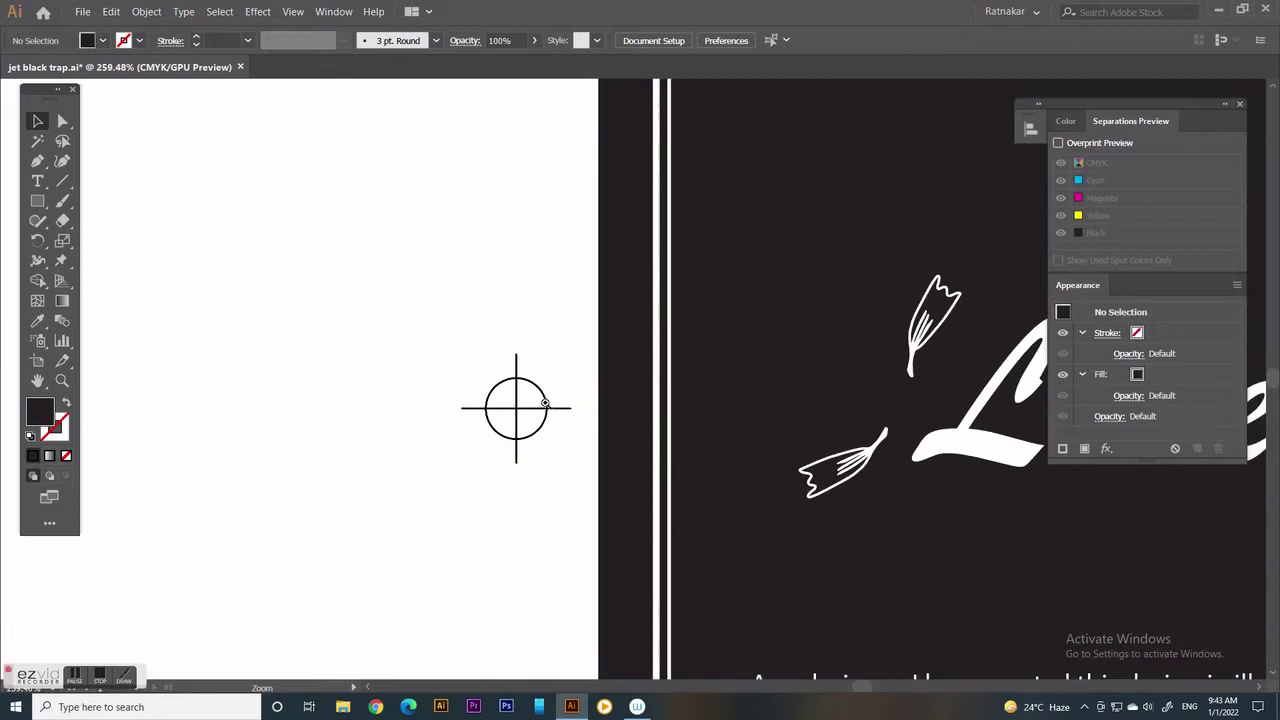
{"action": "left_click", "coordinate": [545, 403]}
{"action": "left_click_drag", "start_coordinate": [794, 446], "coordinate": [407, 435]}
{"action": "mouse_move", "coordinate": [197, 358]}
{"action": "left_mouse_down"}
{"action": "mouse_move", "coordinate": [200, 371]}
{"action": "mouse_move", "coordinate": [185, 338]}
{"action": "mouse_move", "coordinate": [200, 345]}
{"action": "left_mouse_up"}
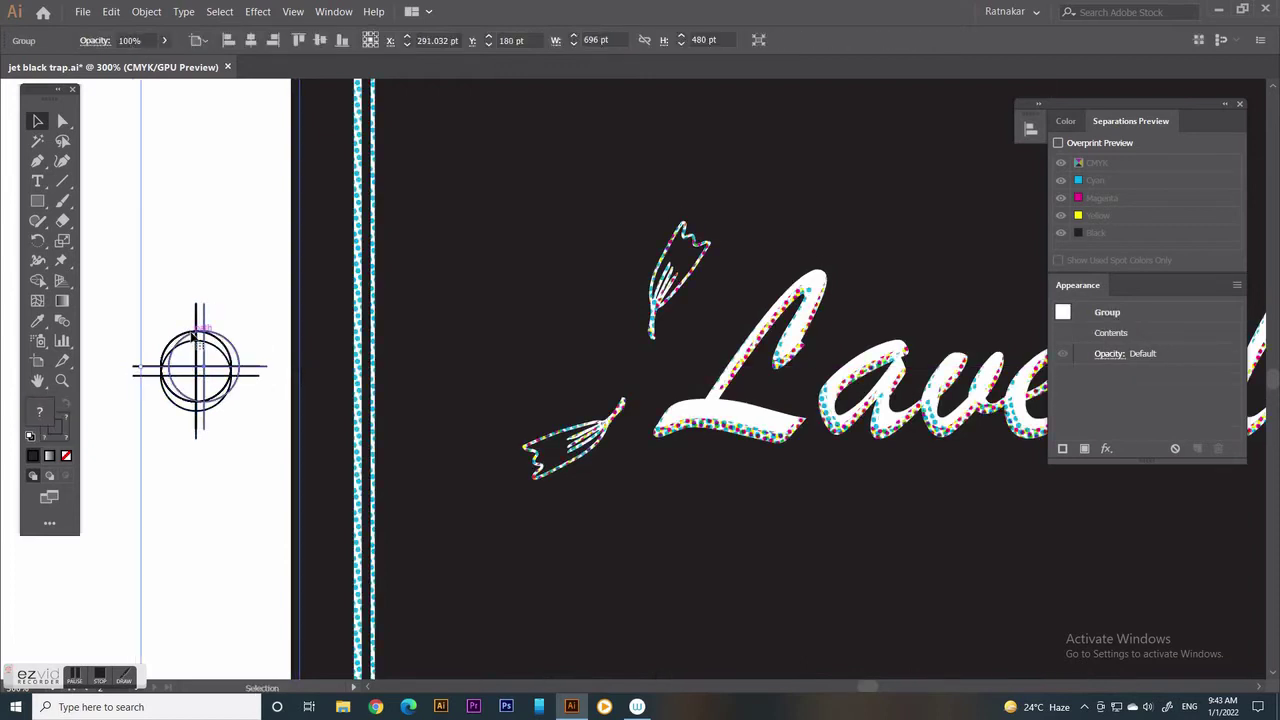
{"action": "key", "text": "ctrl+space"}
{"action": "left_click", "coordinate": [268, 308], "text": "alt"}
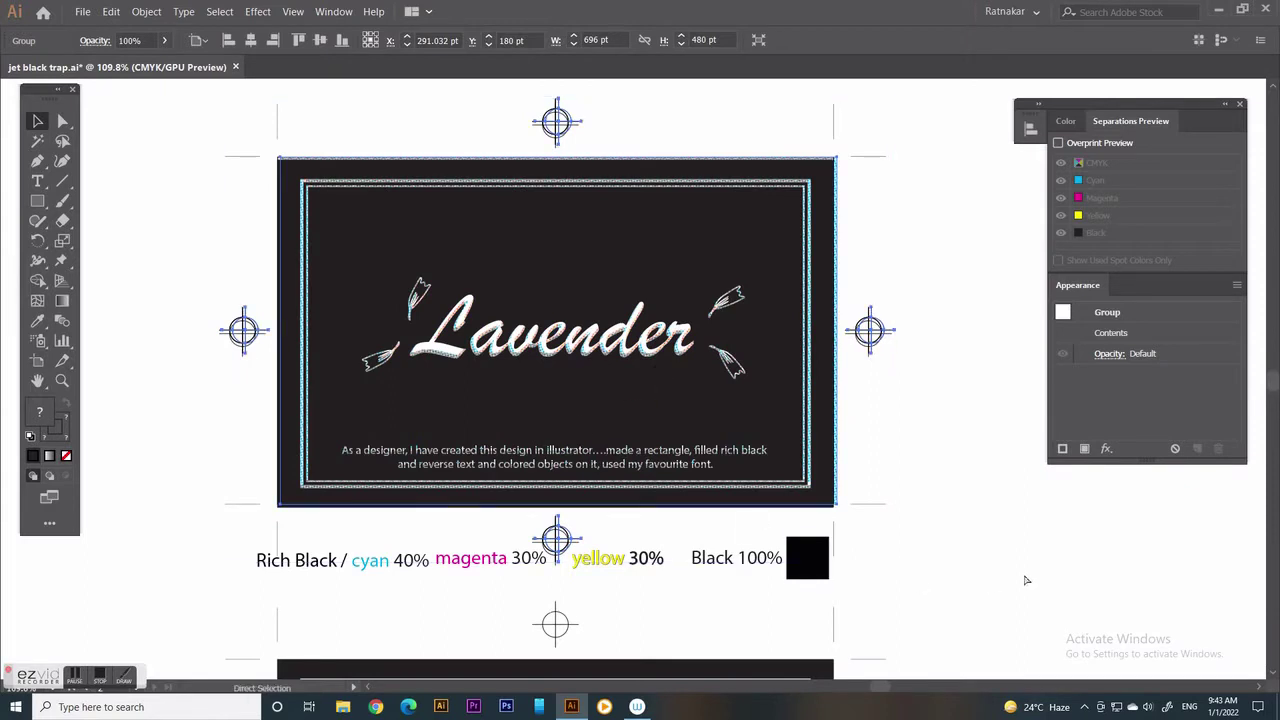
{"action": "key", "text": "v"}
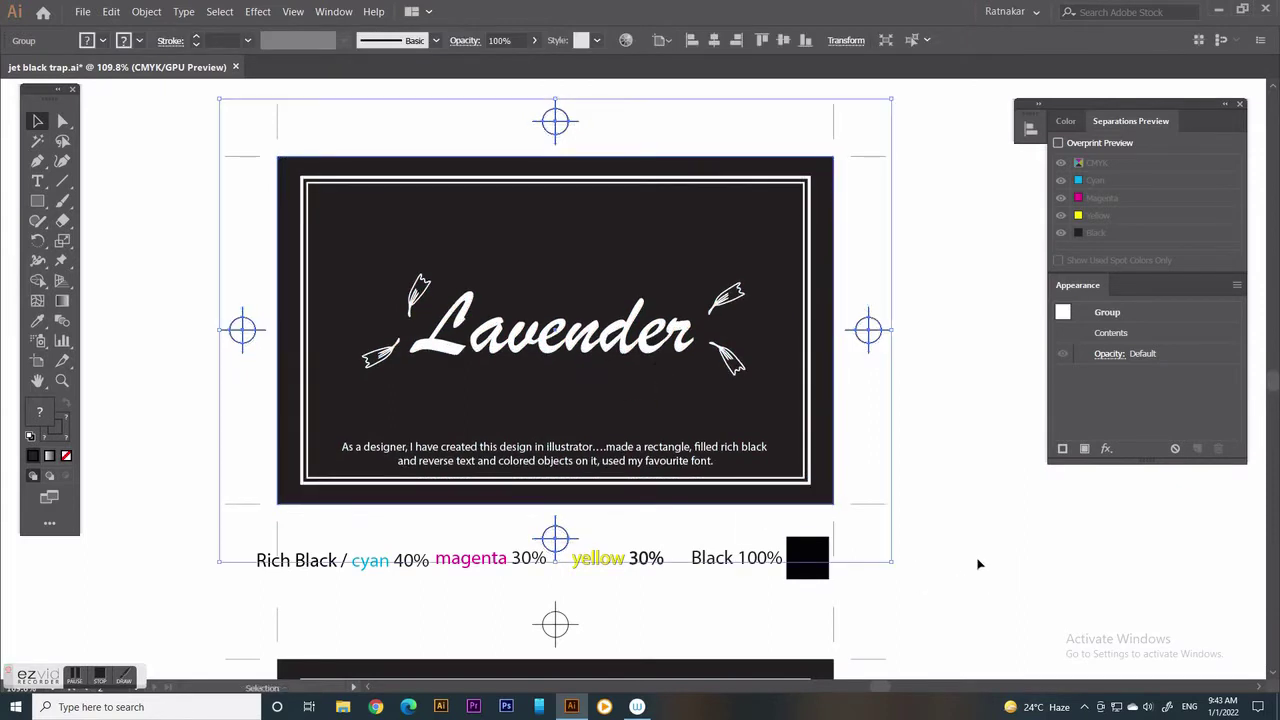
{"action": "left_click", "coordinate": [979, 564]}
{"action": "left_click_drag", "start_coordinate": [563, 620], "coordinate": [611, 363]}
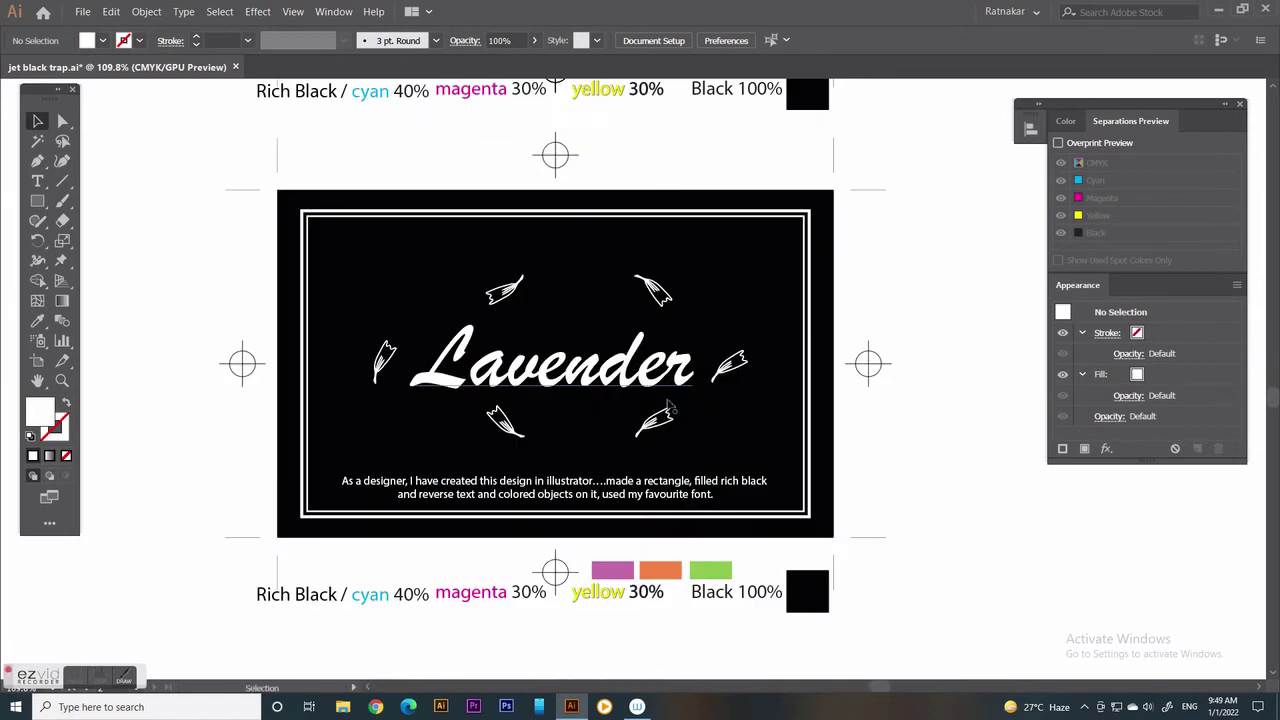
Give the Lavender title a C20 M70 Y0 K100 stroke and add a new fill above it
{"action": "left_click", "coordinate": [659, 385]}
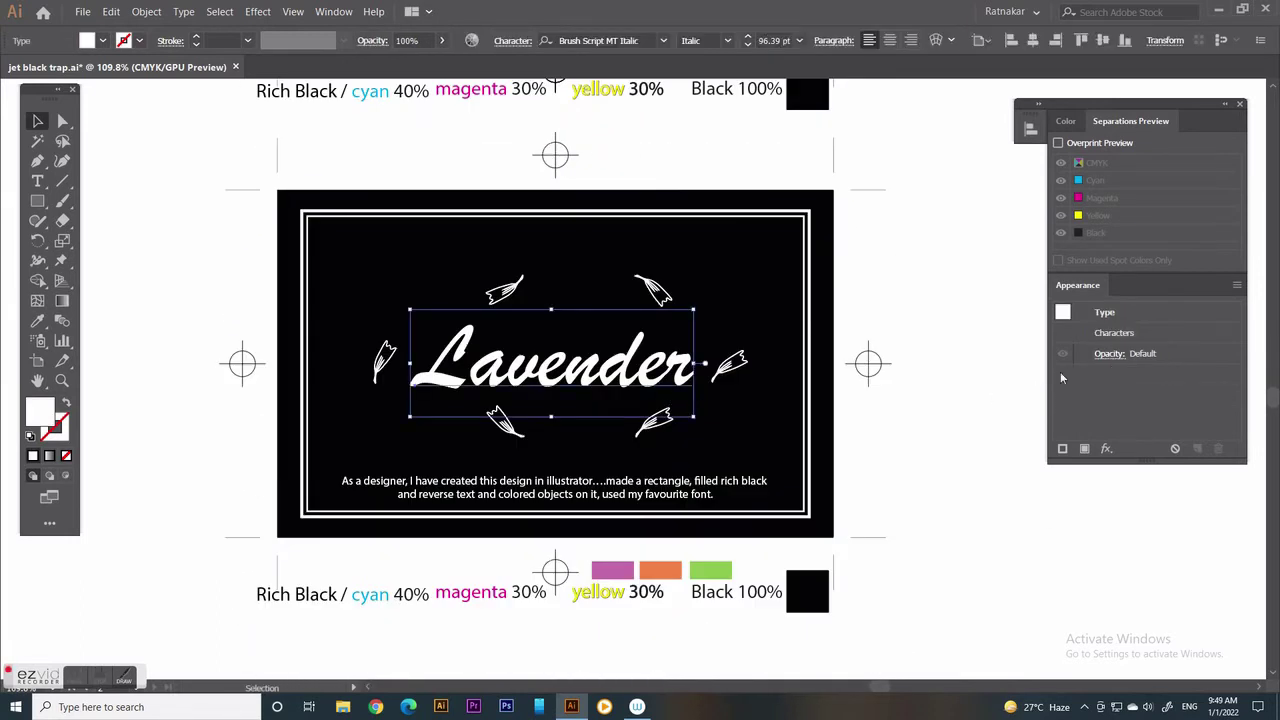
{"action": "left_click", "coordinate": [1114, 334]}
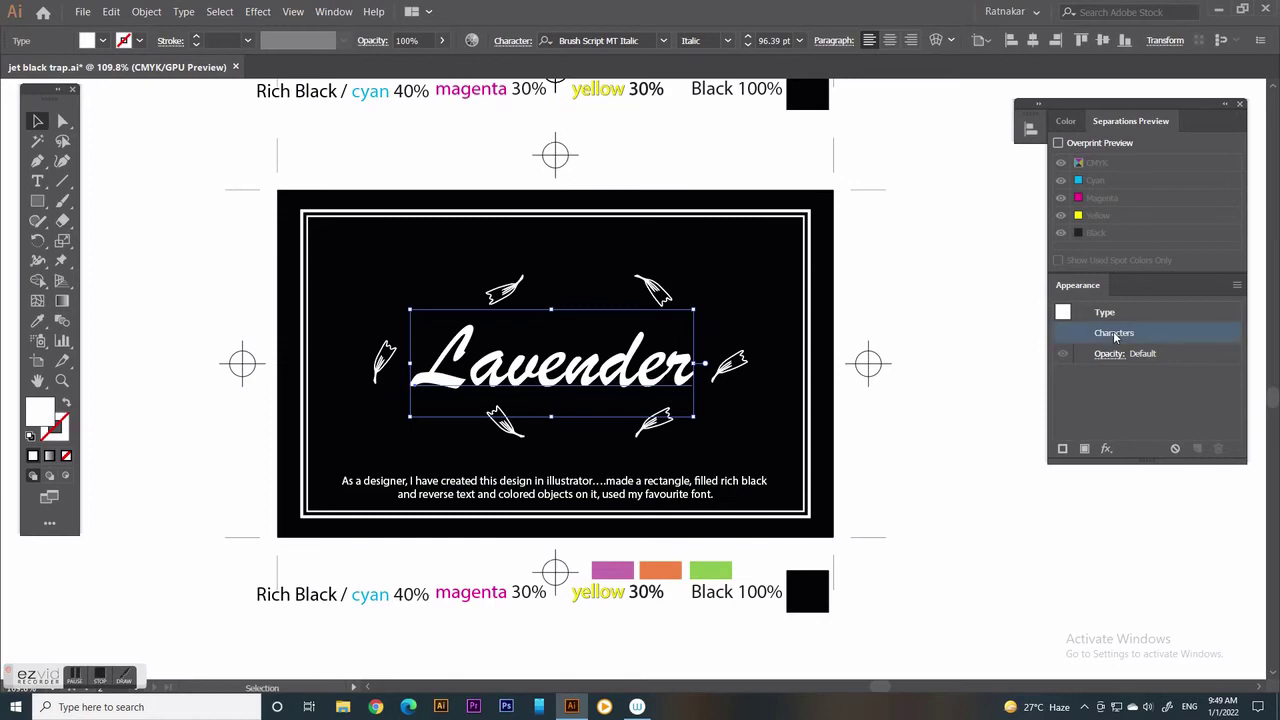
{"action": "left_click", "coordinate": [1062, 450]}
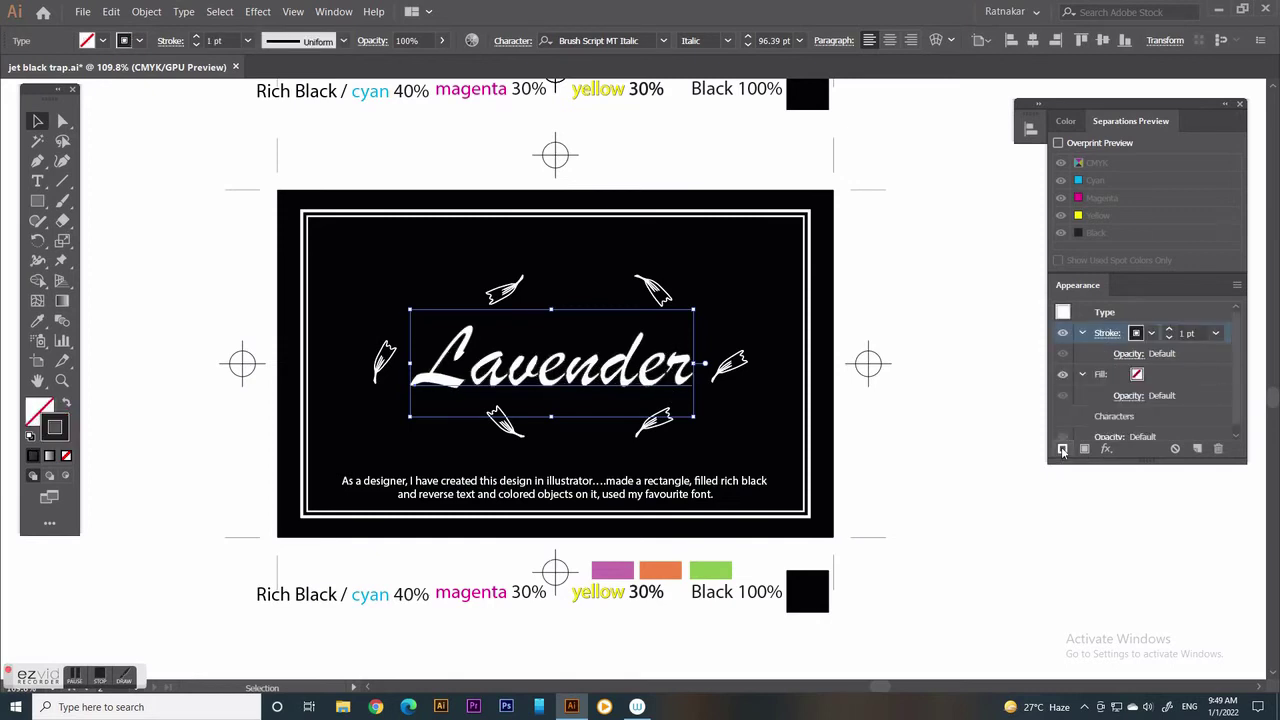
{"action": "left_click", "coordinate": [1151, 334]}
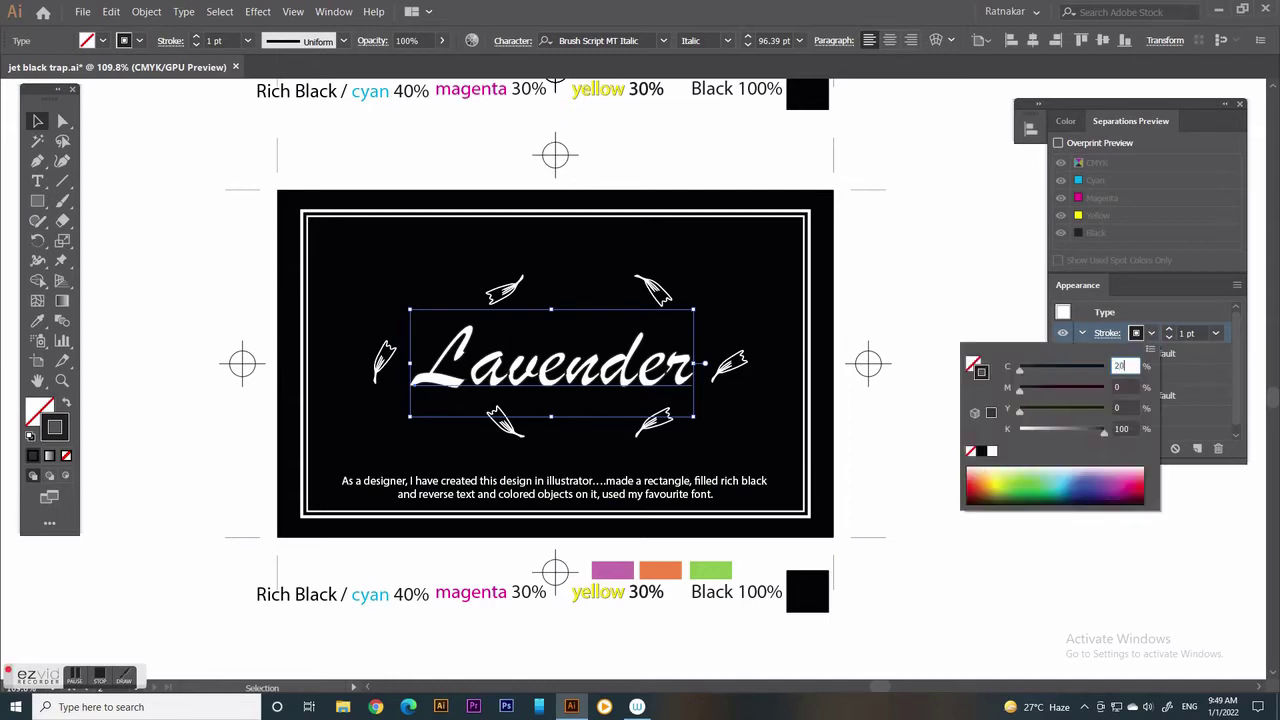
{"action": "key", "text": "Tab"}
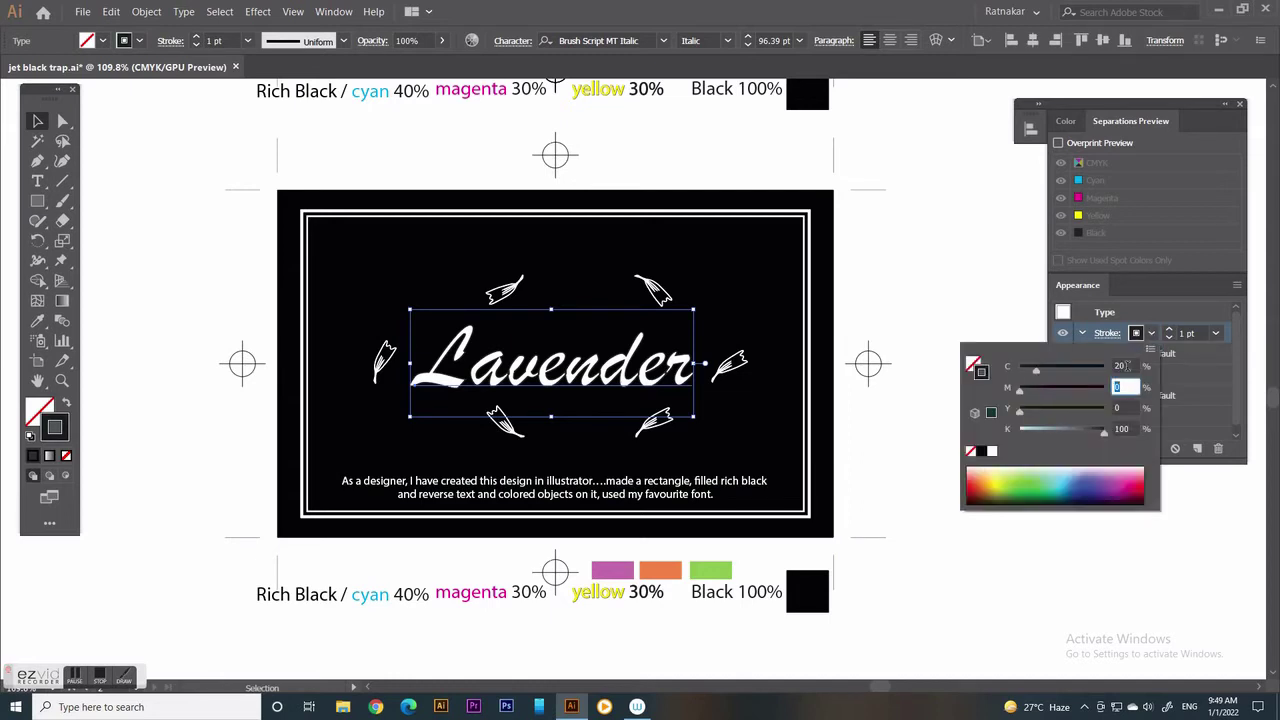
{"action": "type", "text": "70"}
{"action": "key", "text": "Tab"}
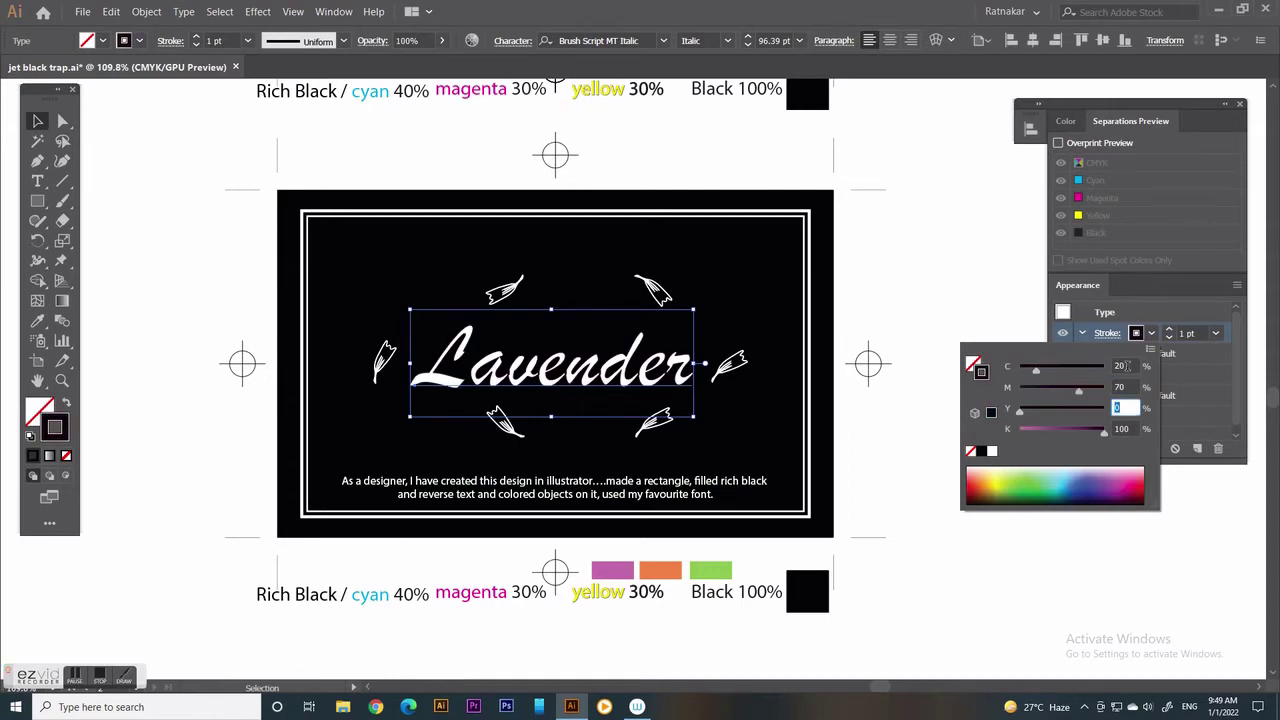
{"action": "key", "text": "Tab"}
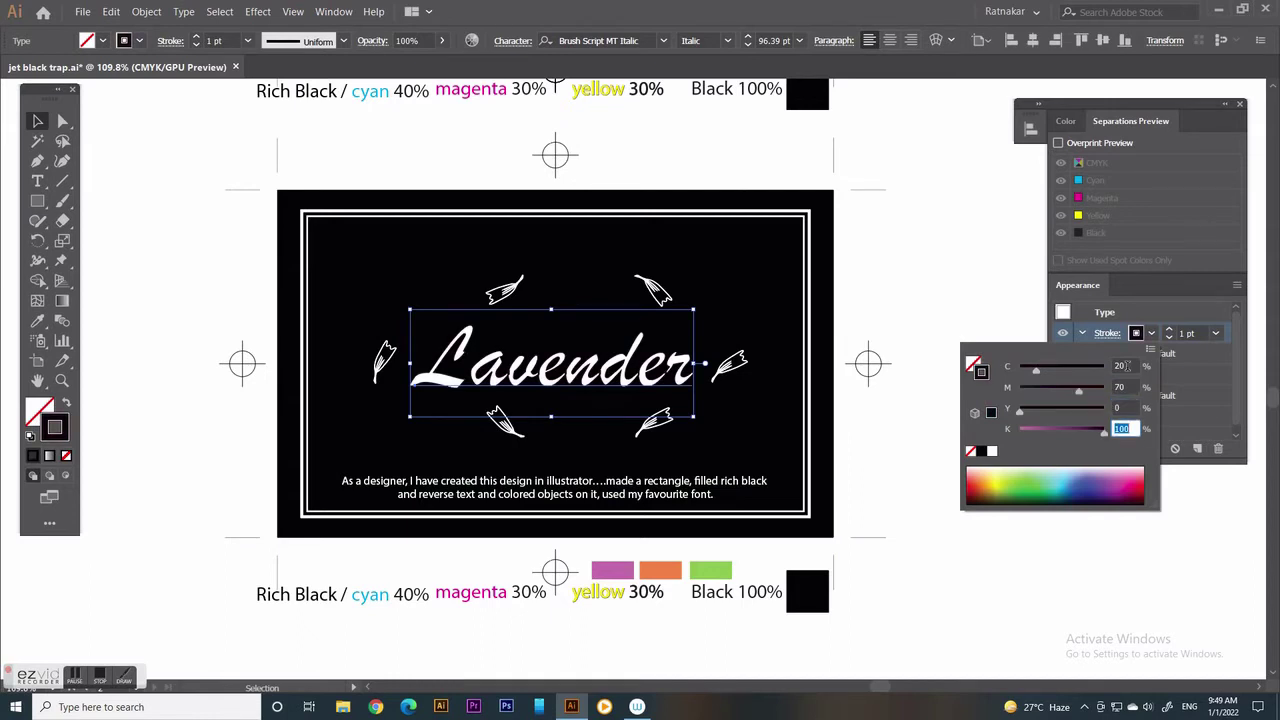
{"action": "key", "text": "Return"}
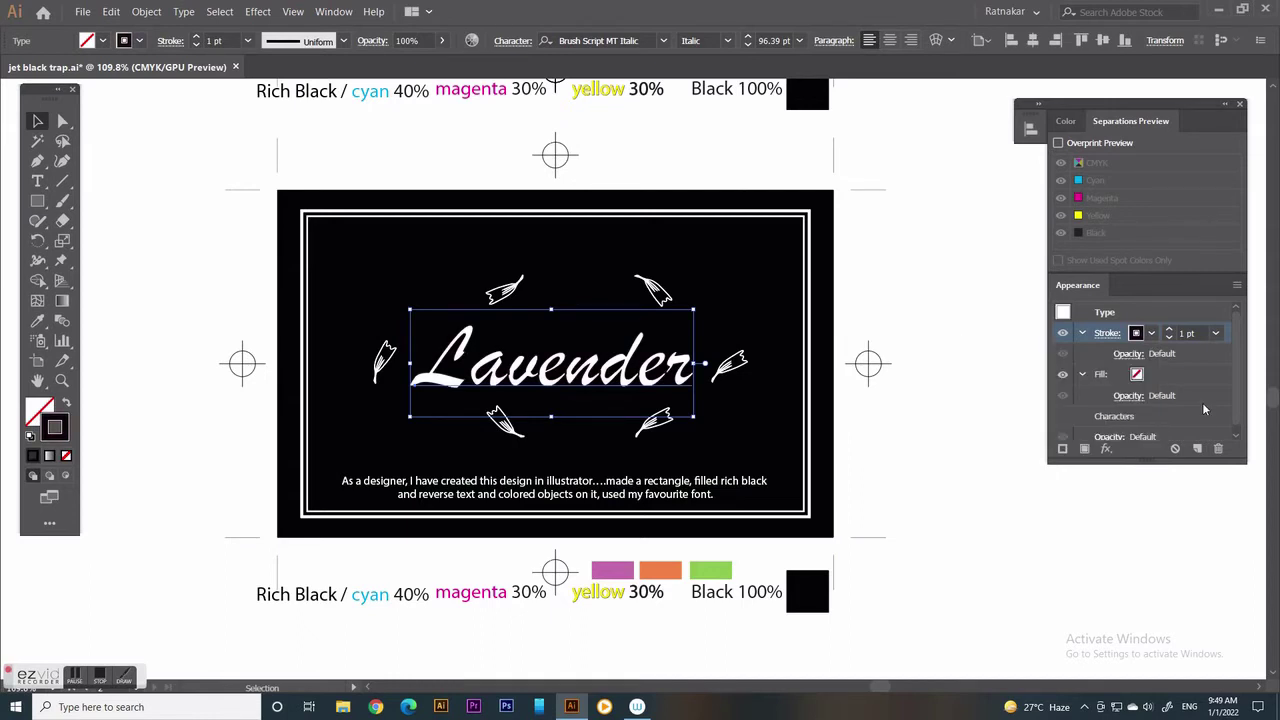
{"action": "left_click", "coordinate": [1085, 452]}
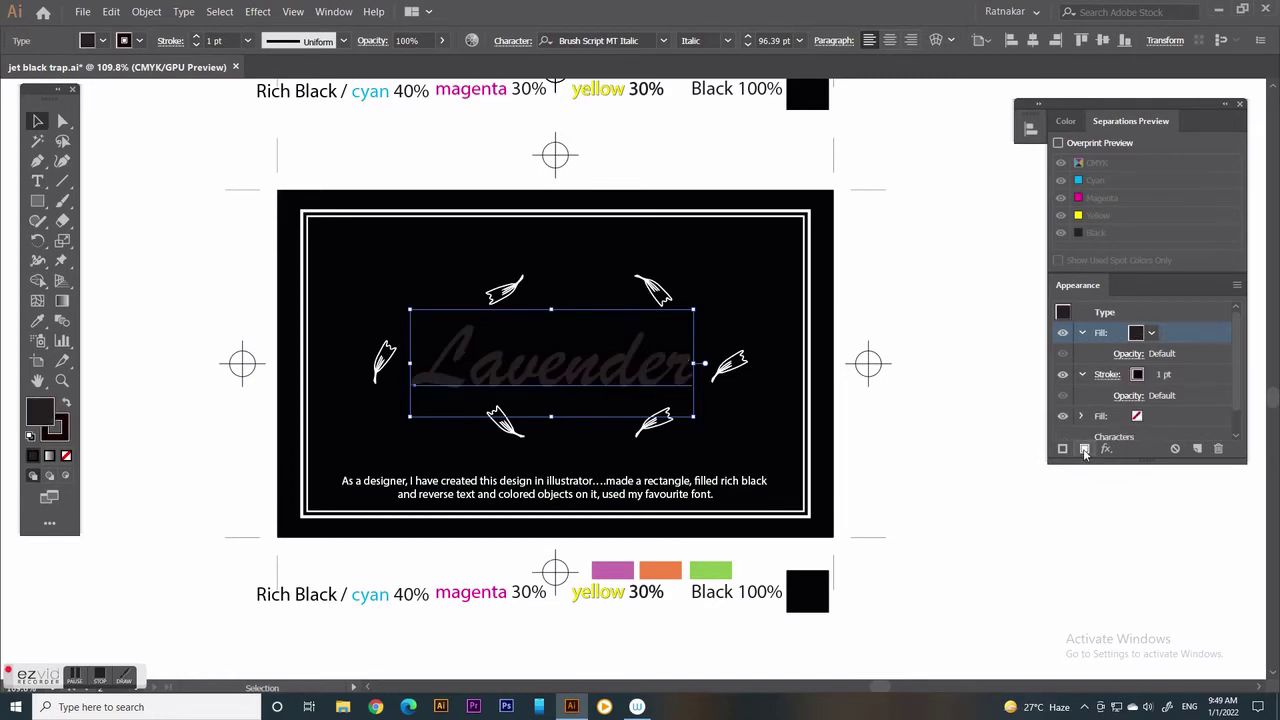
Set the title's new top fill to C20 M70 Y0 K0 so the word shows pink
{"action": "left_click", "coordinate": [1150, 333], "text": "shift"}
{"action": "type", "text": "20"}
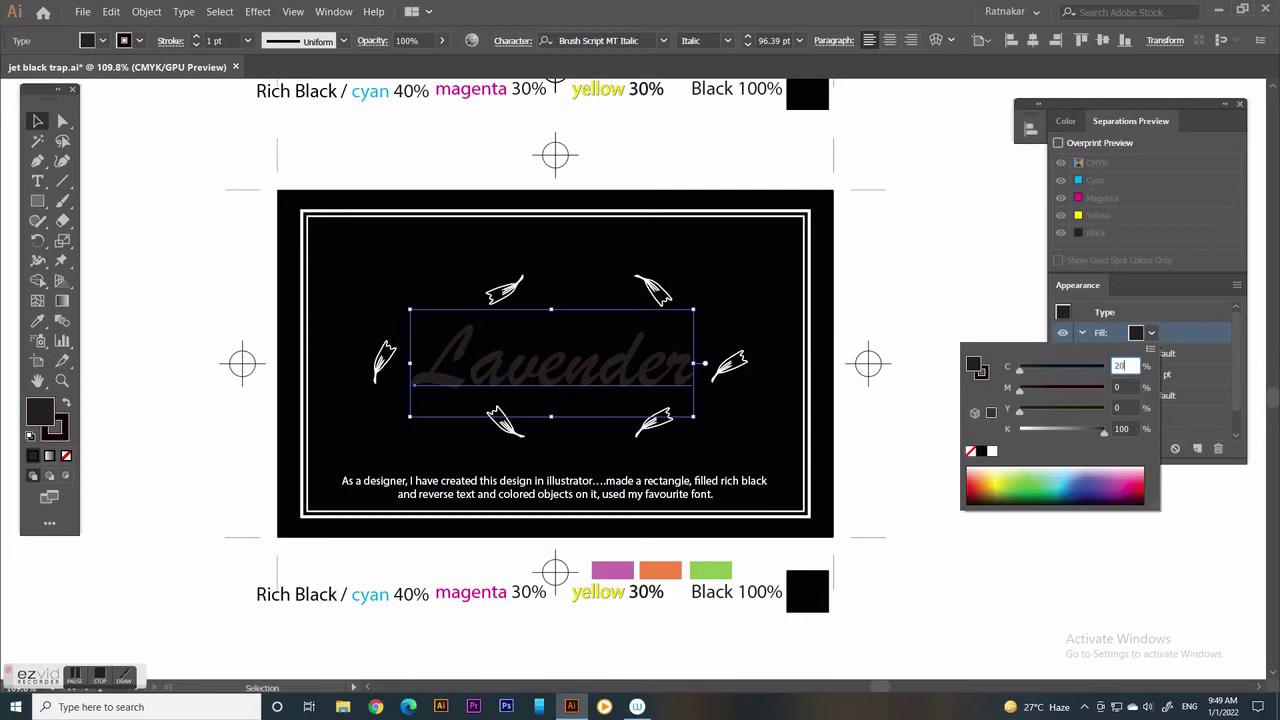
{"action": "key", "text": "Tab"}
{"action": "type", "text": "70"}
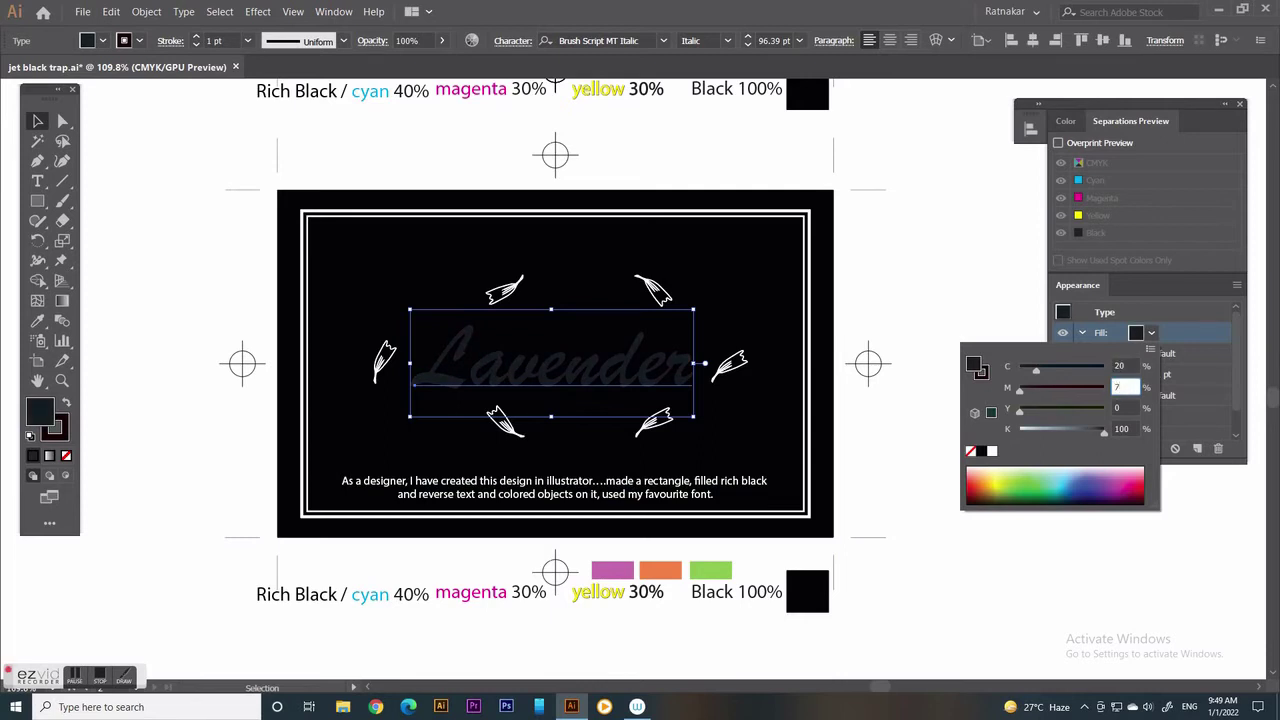
{"action": "key", "text": "Tab"}
{"action": "key", "text": "Tab"}
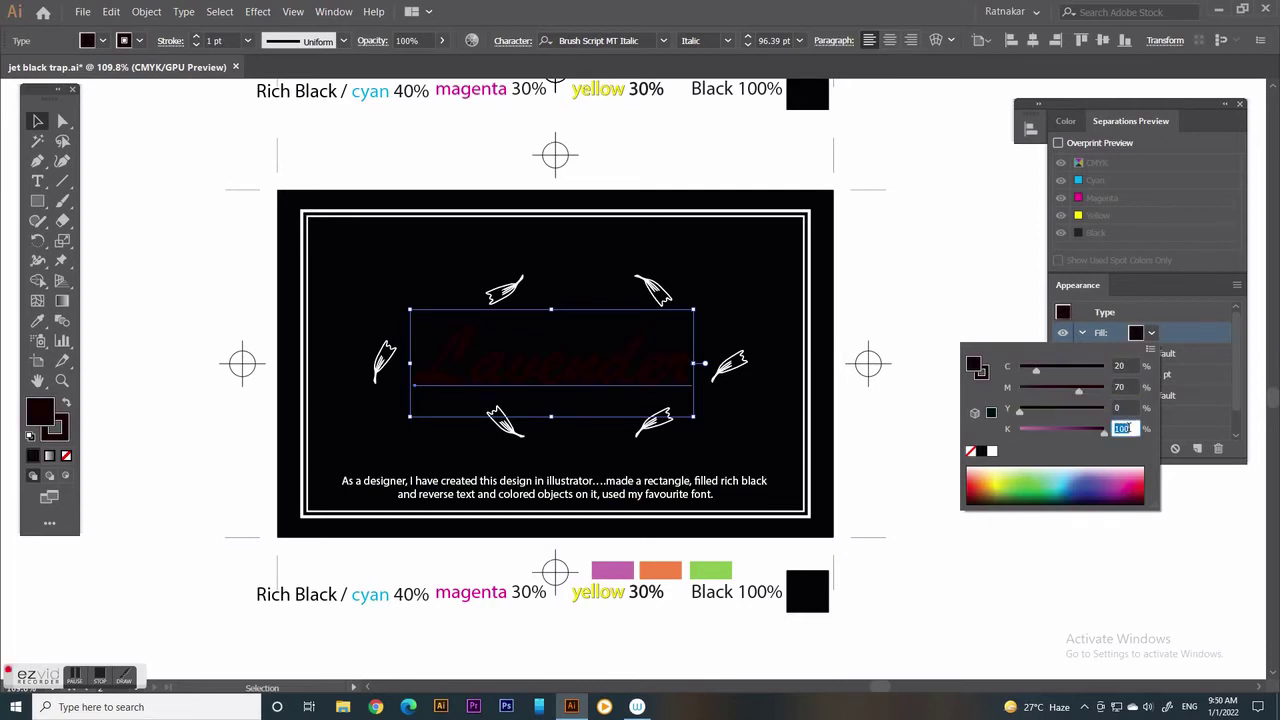
{"action": "type", "text": "0"}
{"action": "key", "text": "Return"}
{"action": "left_click", "coordinate": [333, 11]}
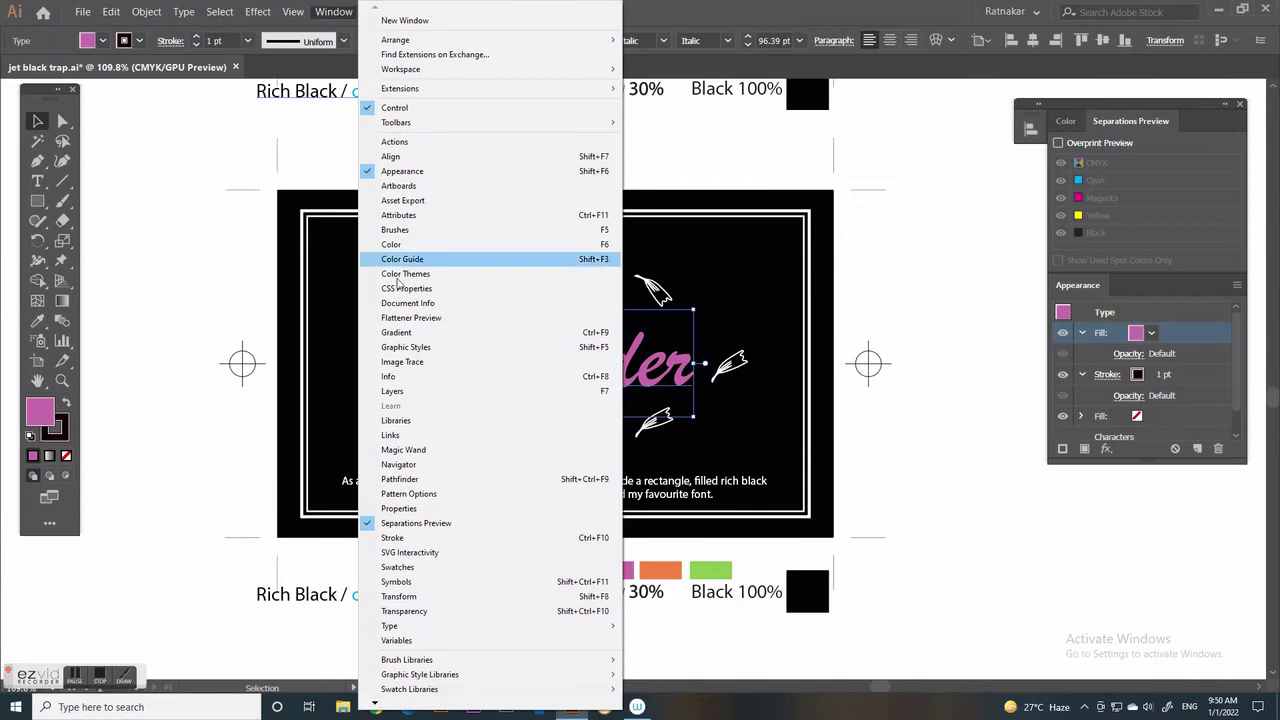
From the Graphic Styles panel, save the title's look as a new style named 'Lavender'
{"action": "left_click", "coordinate": [404, 347]}
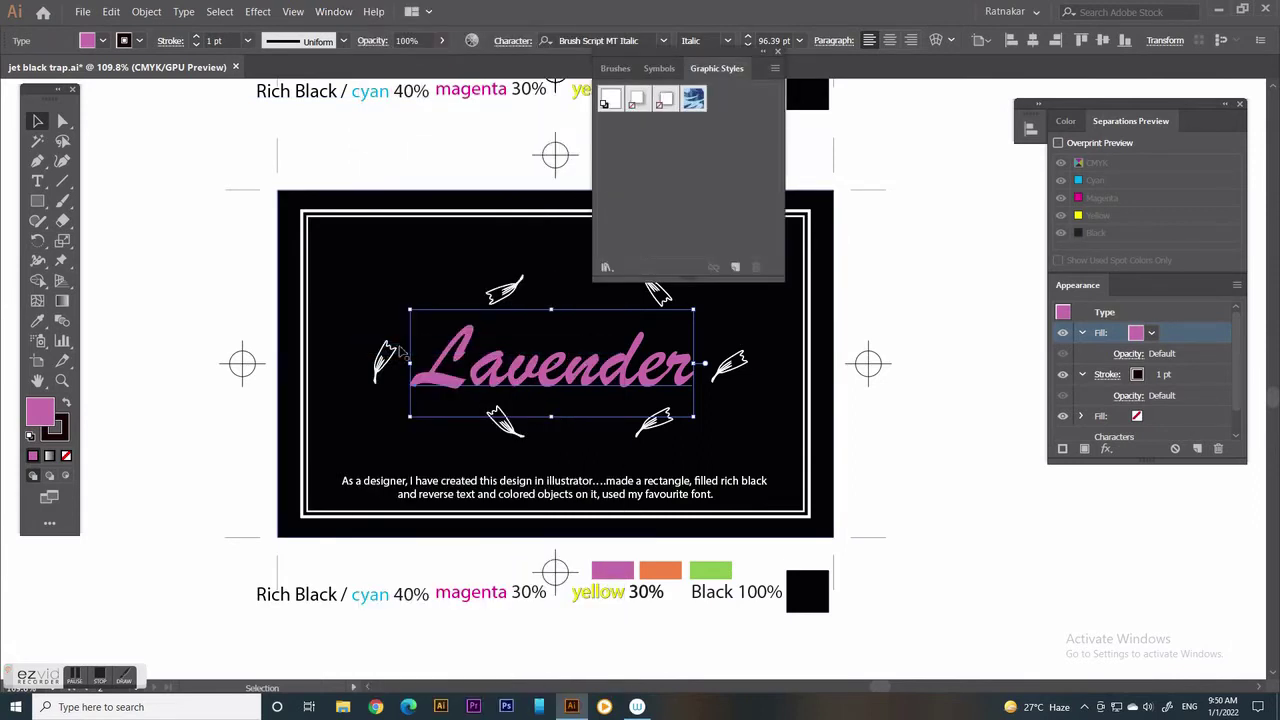
{"action": "left_click", "coordinate": [774, 69]}
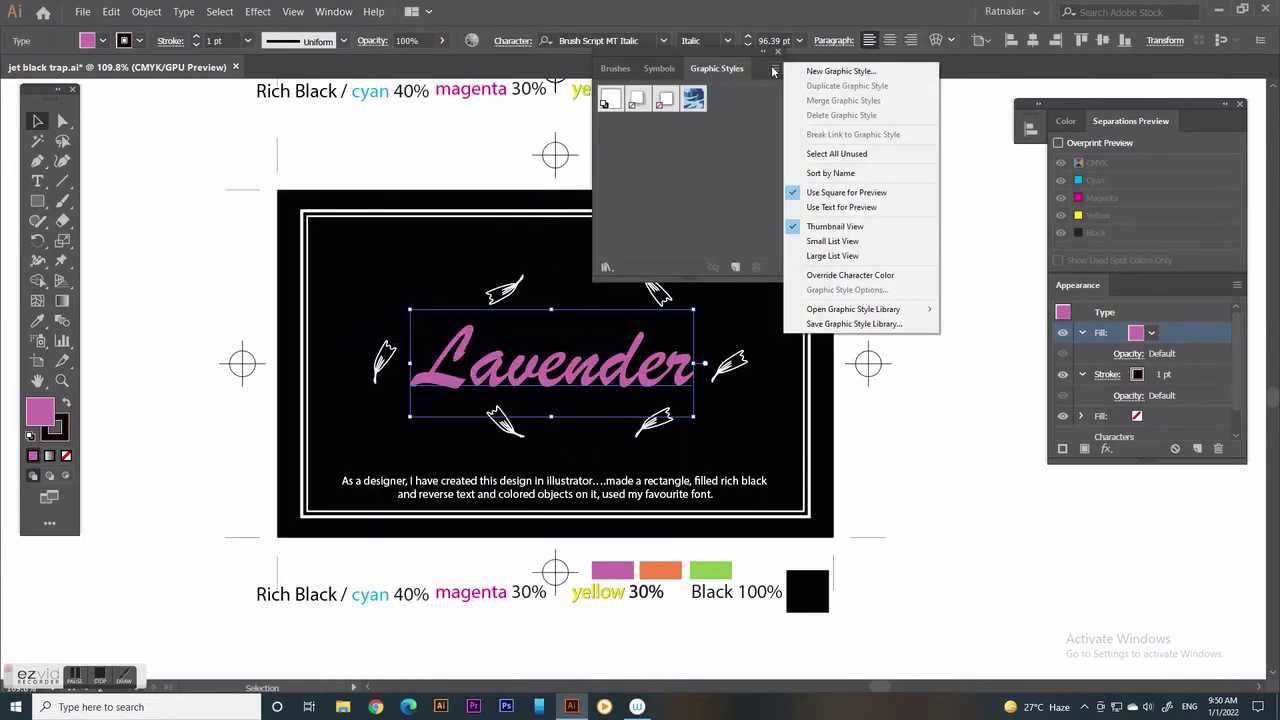
{"action": "left_click", "coordinate": [815, 72]}
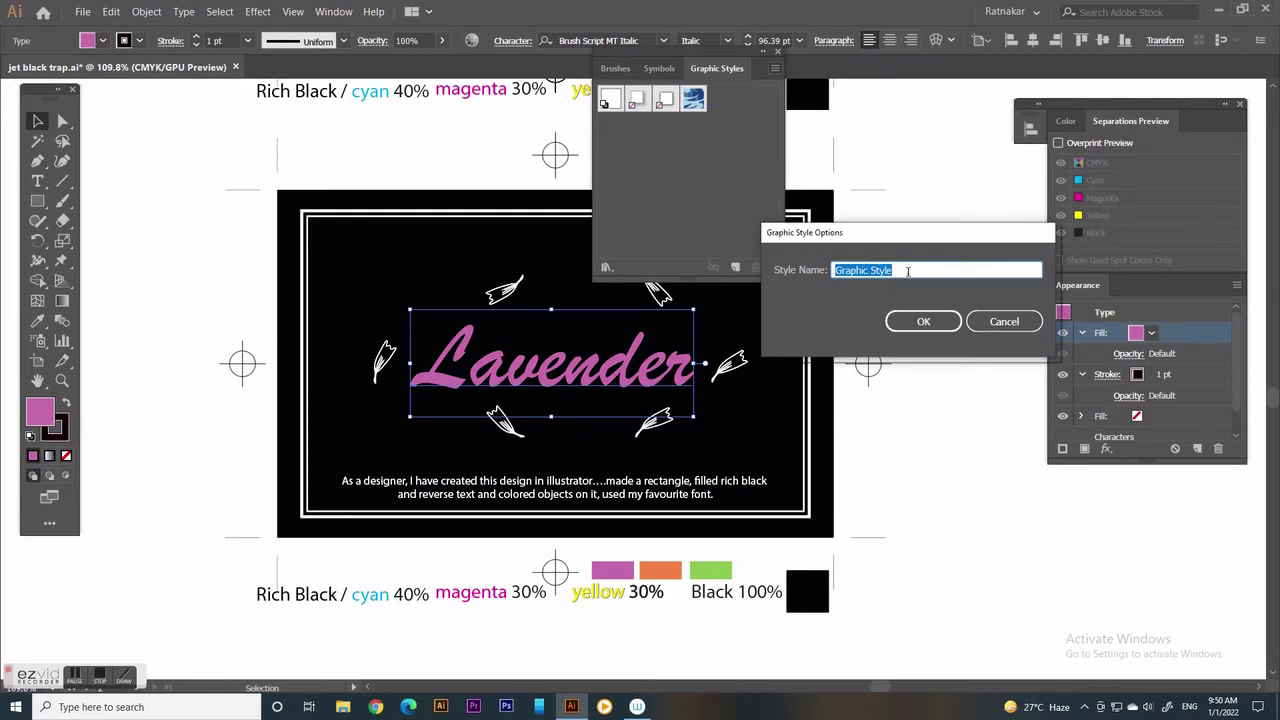
{"action": "type", "text": "Lav"}
{"action": "type", "text": "ender"}
{"action": "left_click", "coordinate": [914, 322]}
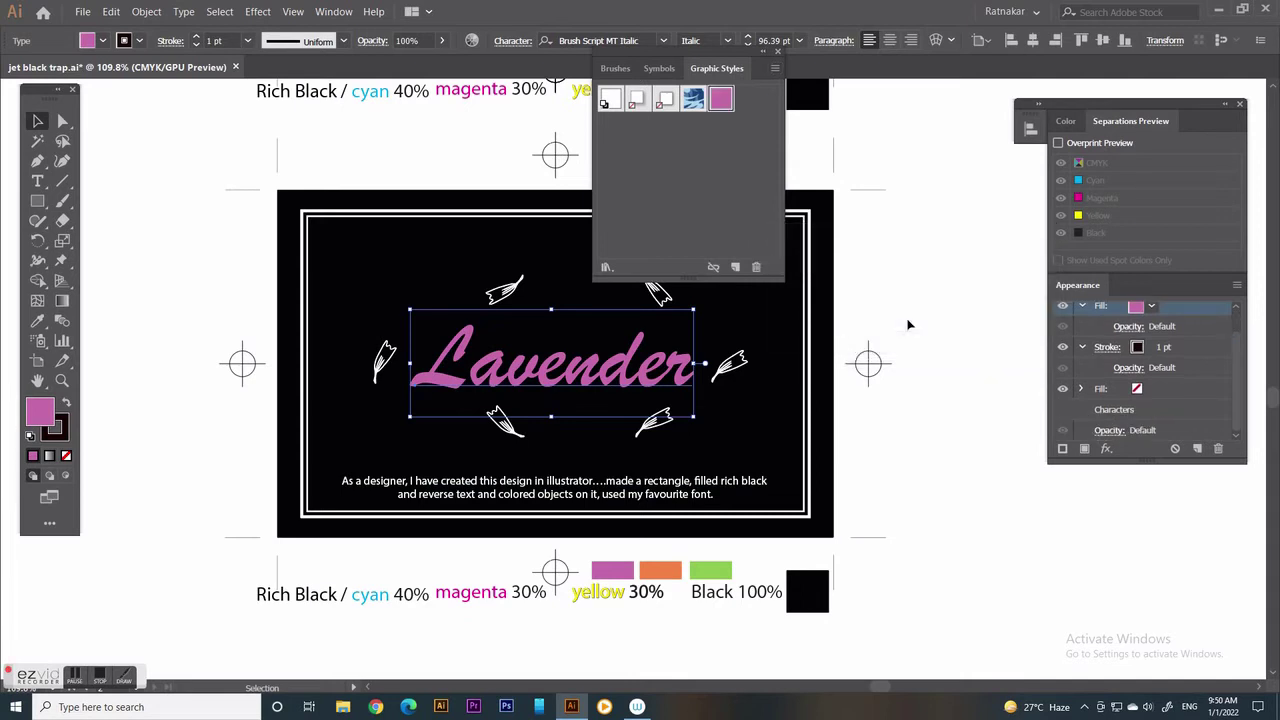
{"action": "left_click", "coordinate": [938, 380]}
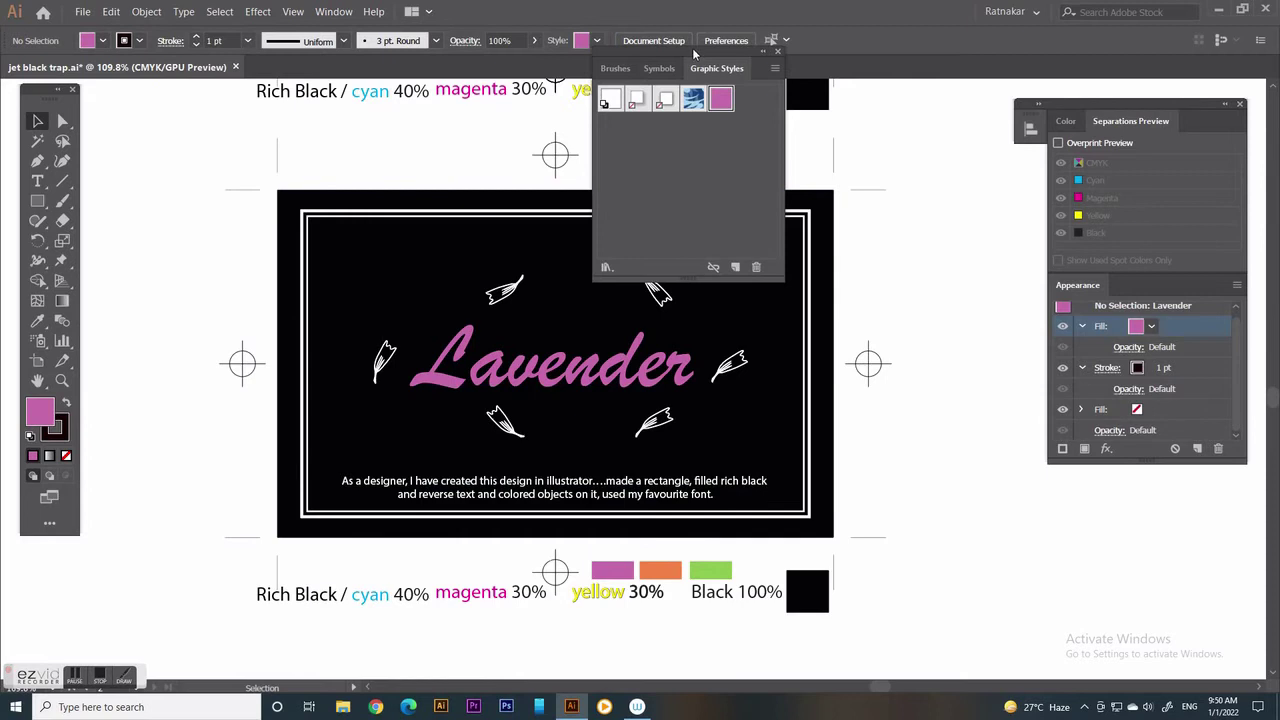
Apply the Lavender graphic style to all four corner leaves around the title
{"action": "left_click_drag", "start_coordinate": [726, 55], "coordinate": [973, 168]}
{"action": "left_click", "coordinate": [505, 290]}
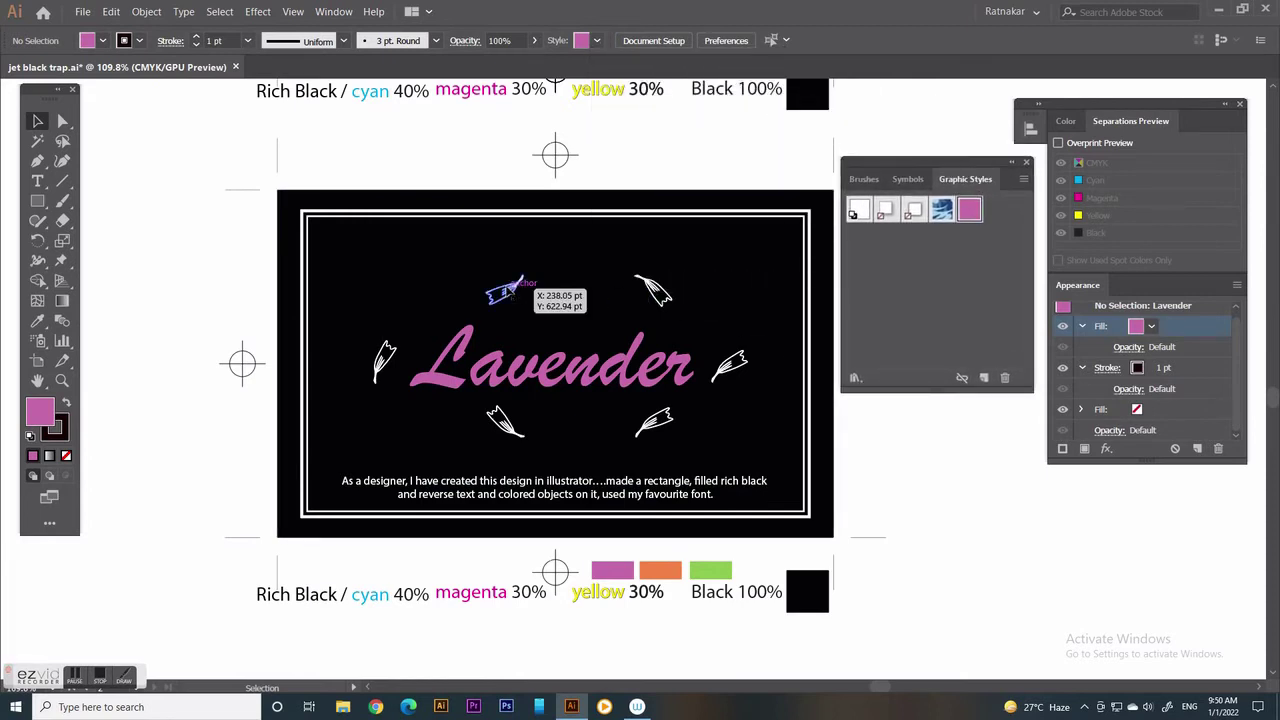
{"action": "left_click", "coordinate": [655, 290], "text": "shift"}
{"action": "left_click", "coordinate": [655, 424], "text": "shift"}
{"action": "left_click", "coordinate": [505, 422], "text": "shift"}
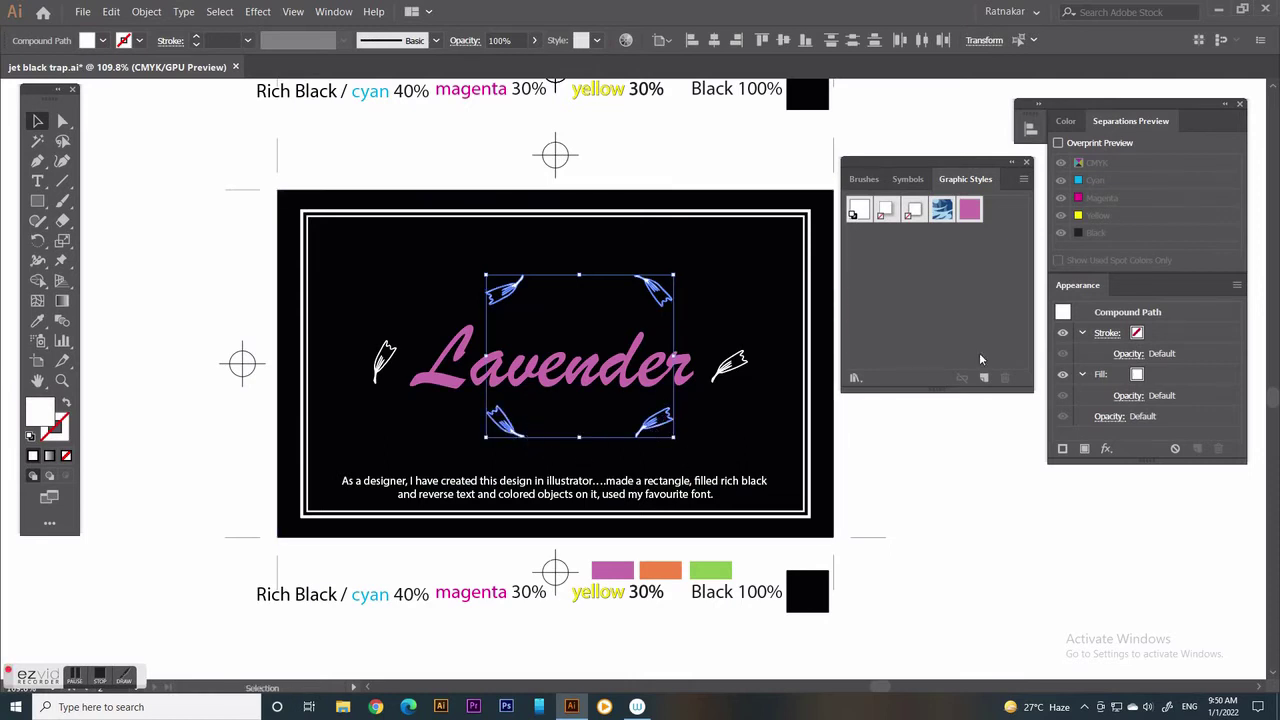
{"action": "left_click", "coordinate": [967, 212]}
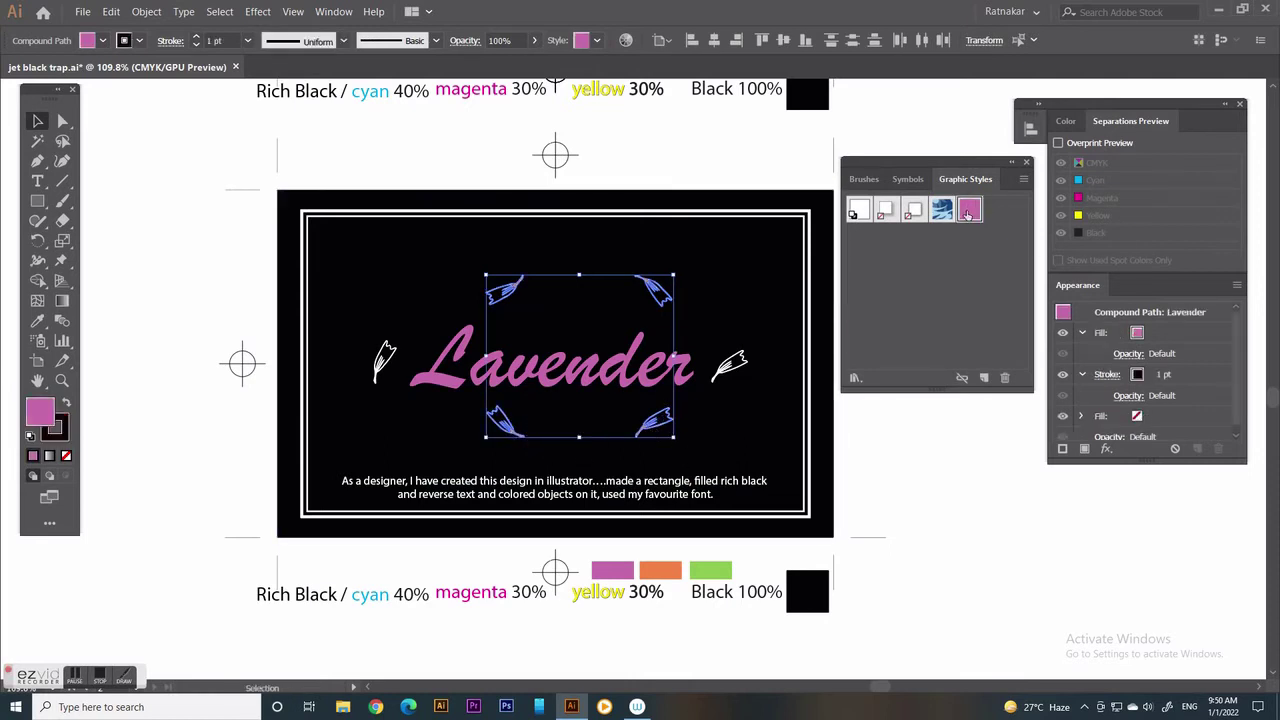
{"action": "left_click", "coordinate": [899, 438]}
{"action": "left_click", "coordinate": [555, 487]}
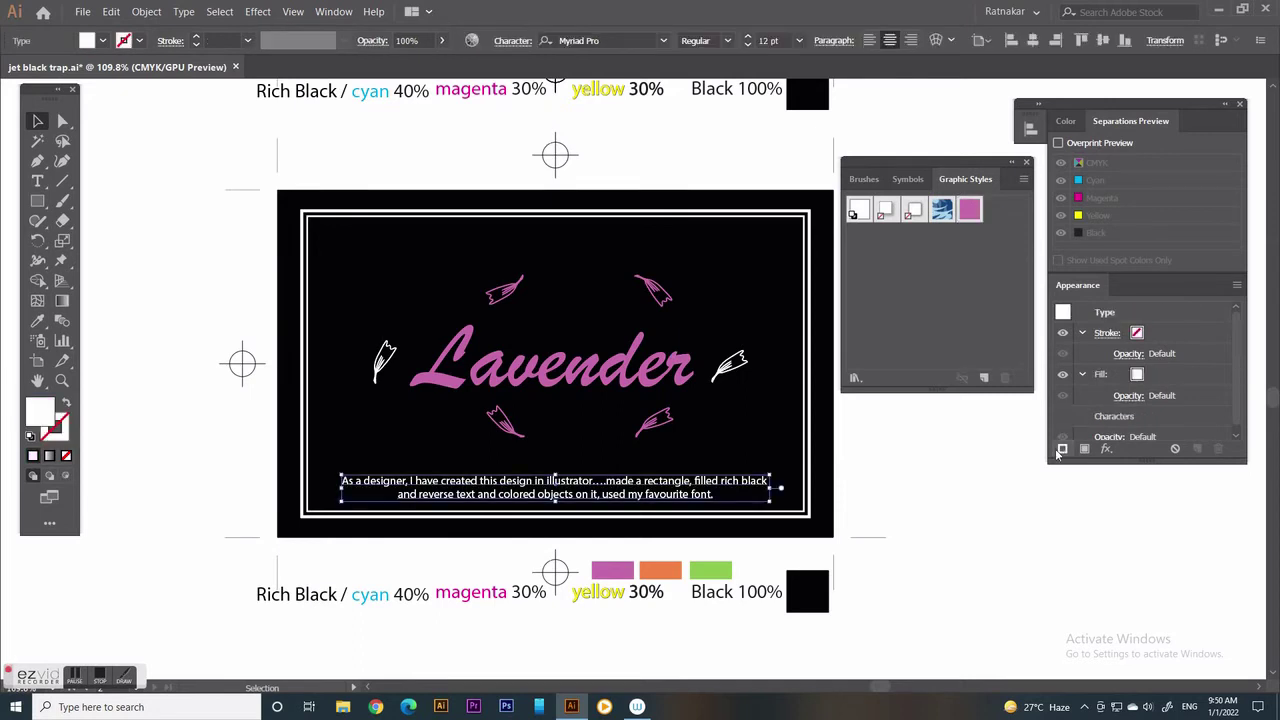
Add a rich-black C0 M60 Y80 K100 stroke to the paragraph text
{"action": "left_click", "coordinate": [1063, 449]}
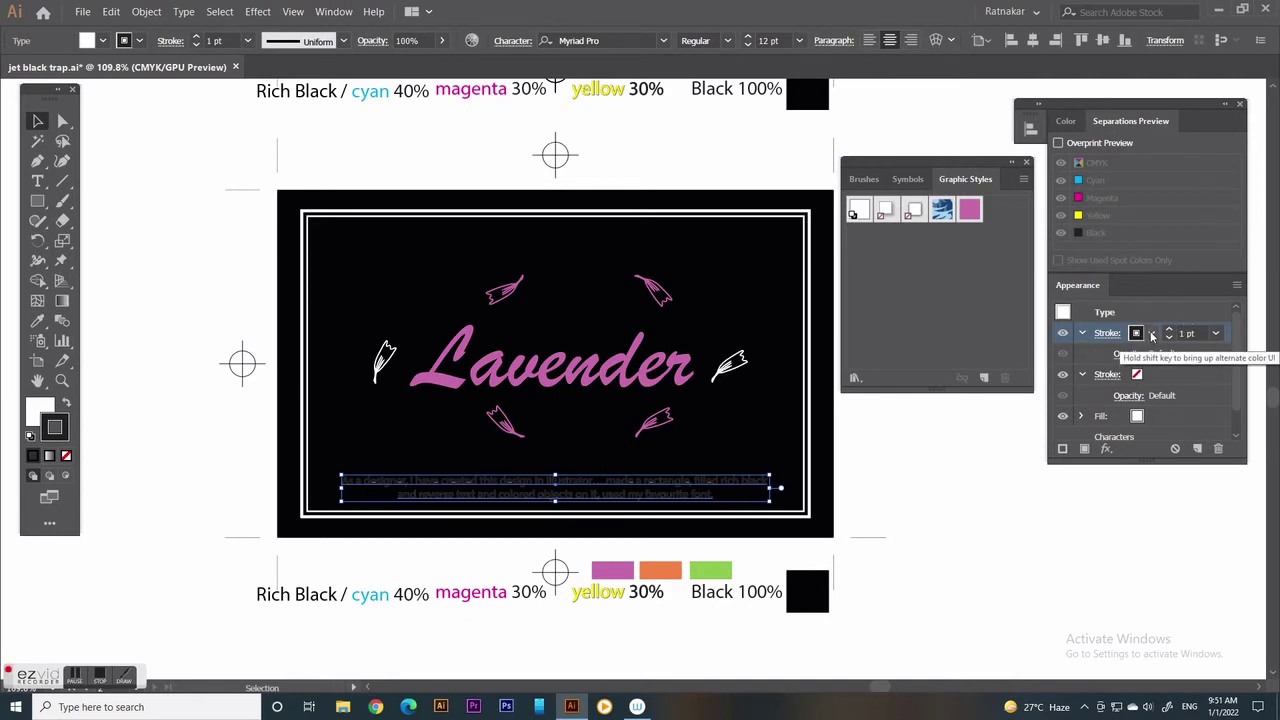
{"action": "left_click", "coordinate": [1152, 335], "text": "shift"}
{"action": "type", "text": "6"}
{"action": "key", "text": "Tab"}
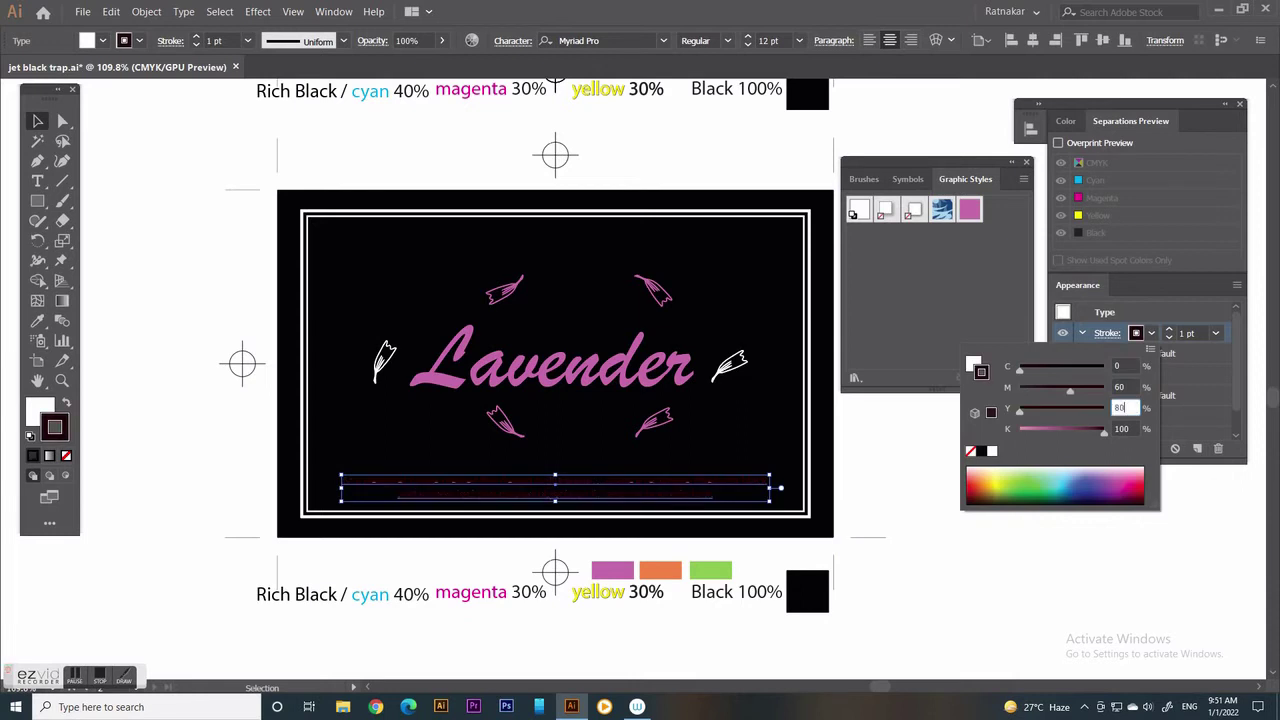
{"action": "key", "text": "Tab"}
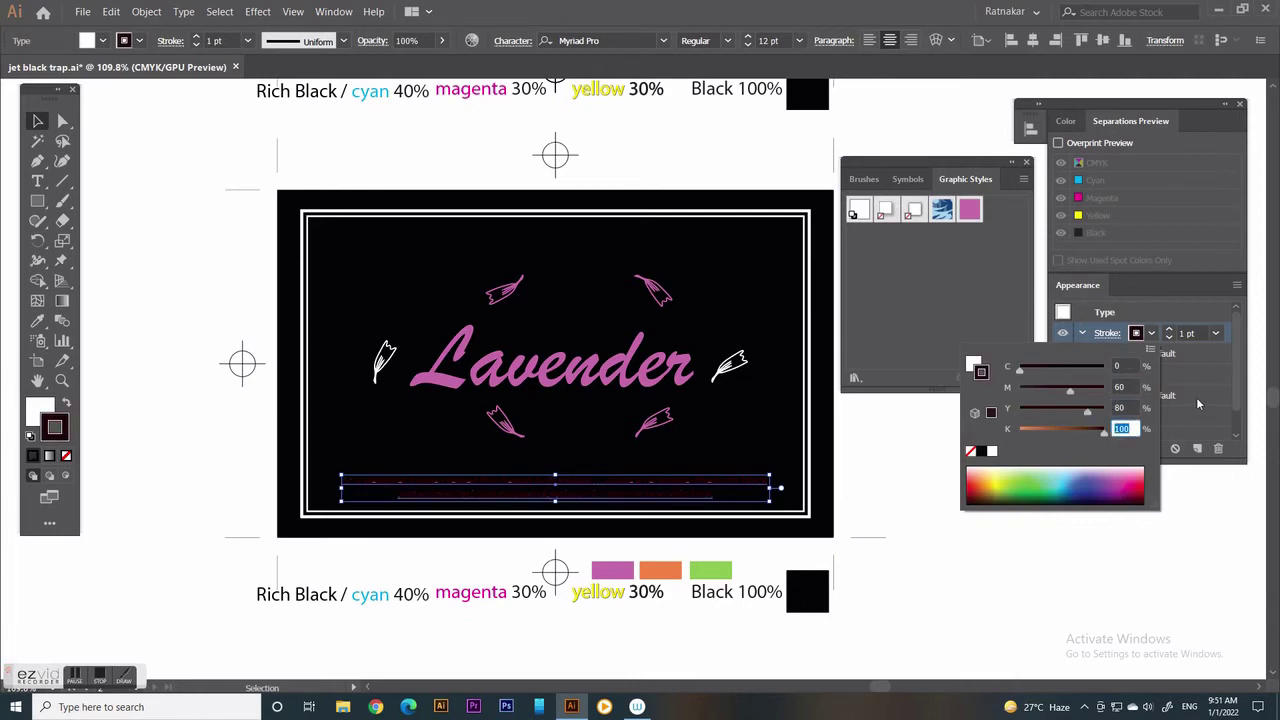
{"action": "key", "text": "Return"}
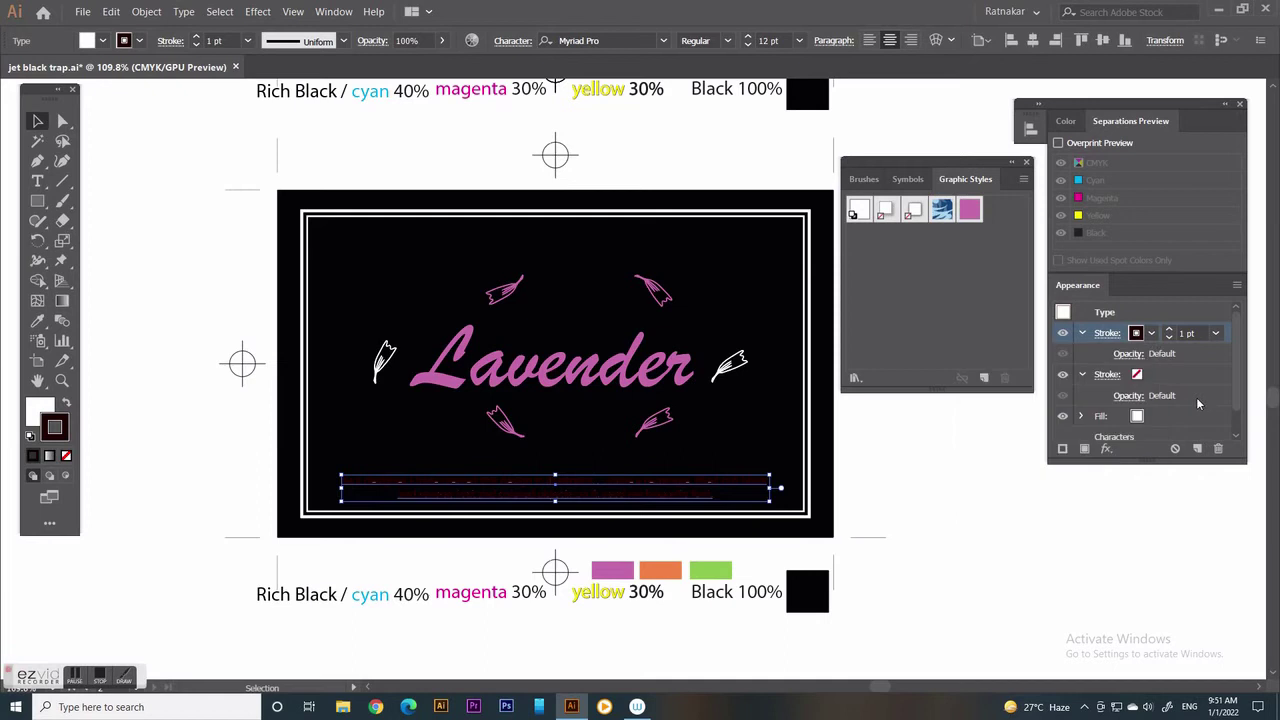
Add a C0 M60 Y80 K0 fill on top, turning the paragraph text orange
{"action": "left_click", "coordinate": [1085, 449]}
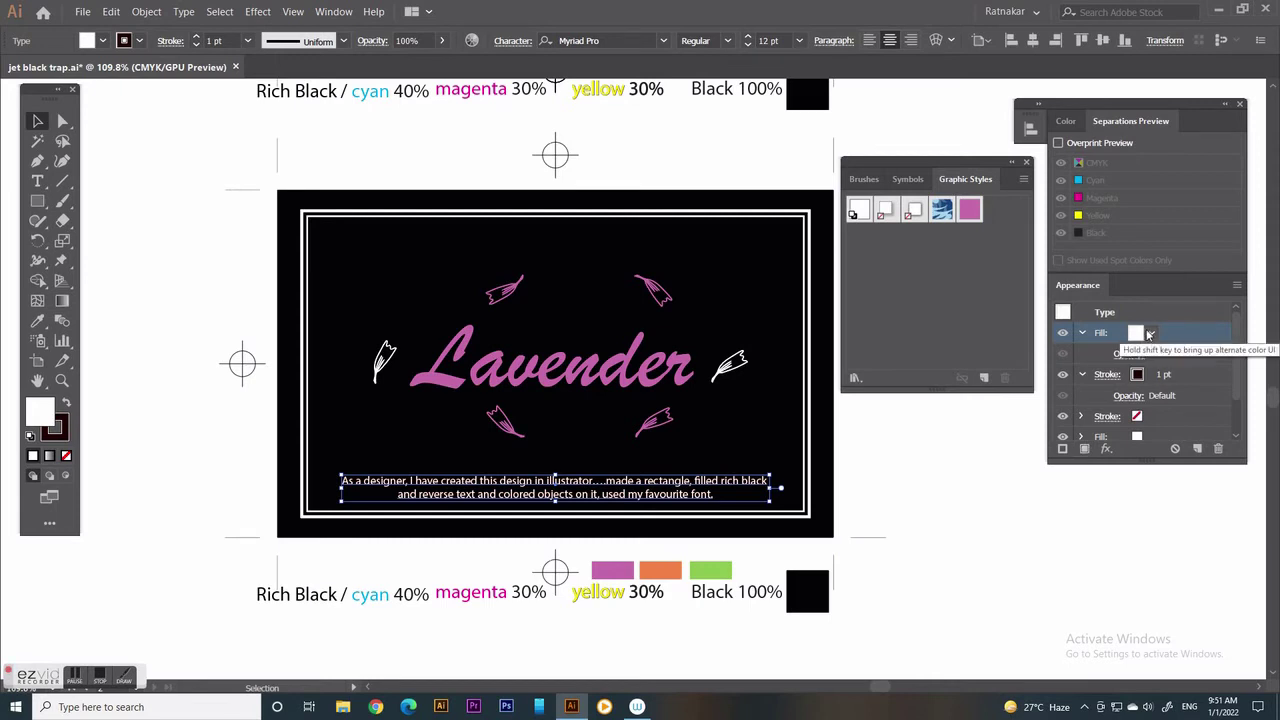
{"action": "left_click", "coordinate": [1150, 335]}
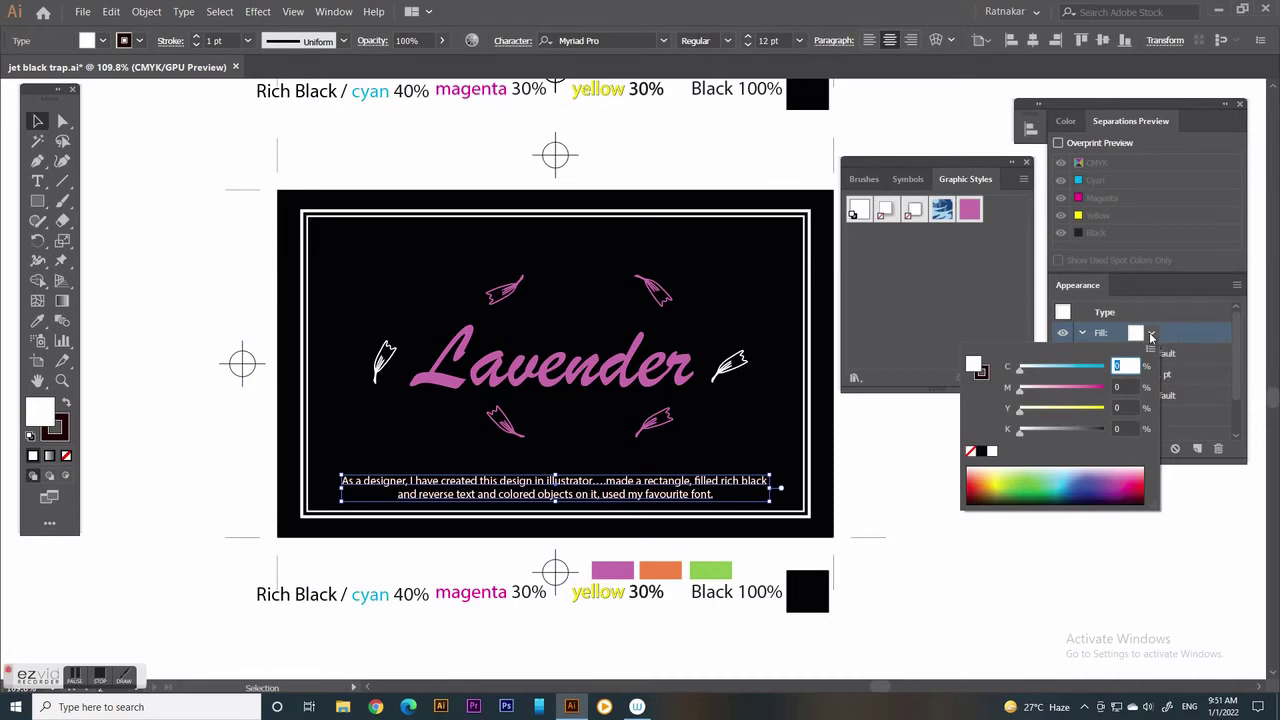
{"action": "left_click", "coordinate": [1125, 387]}
{"action": "type", "text": "6"}
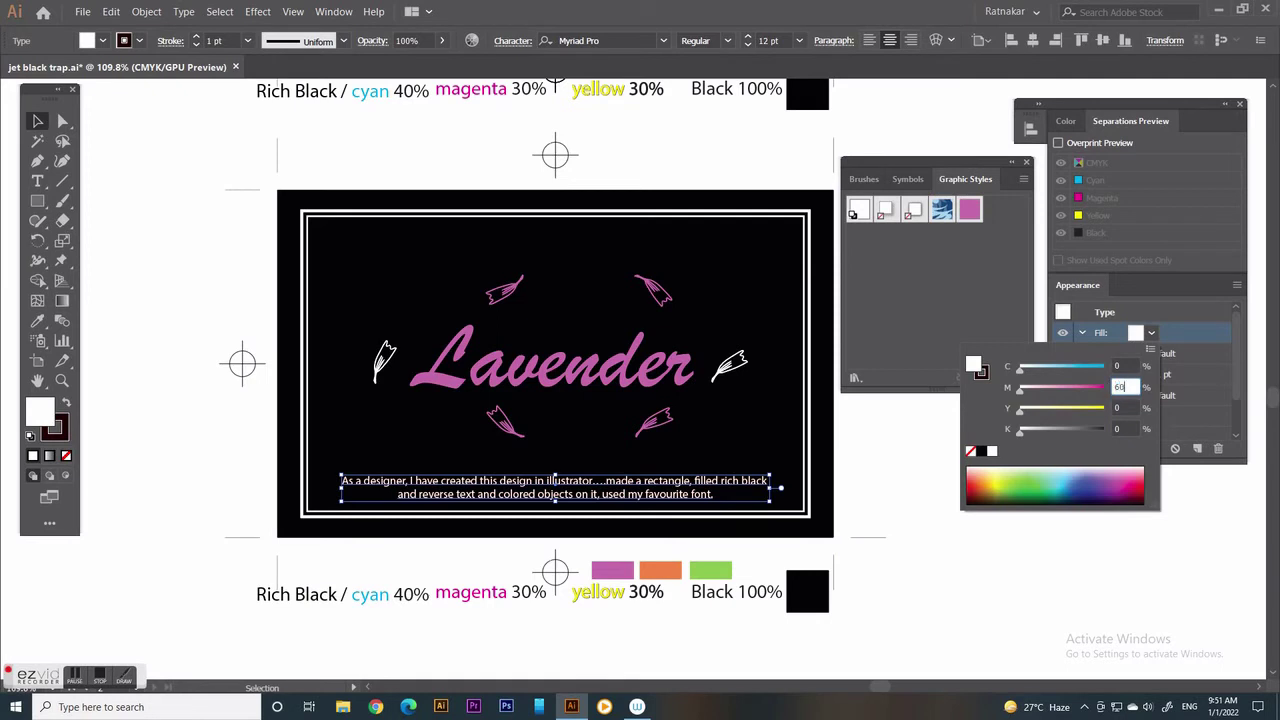
{"action": "key", "text": "Tab"}
{"action": "type", "text": "8"}
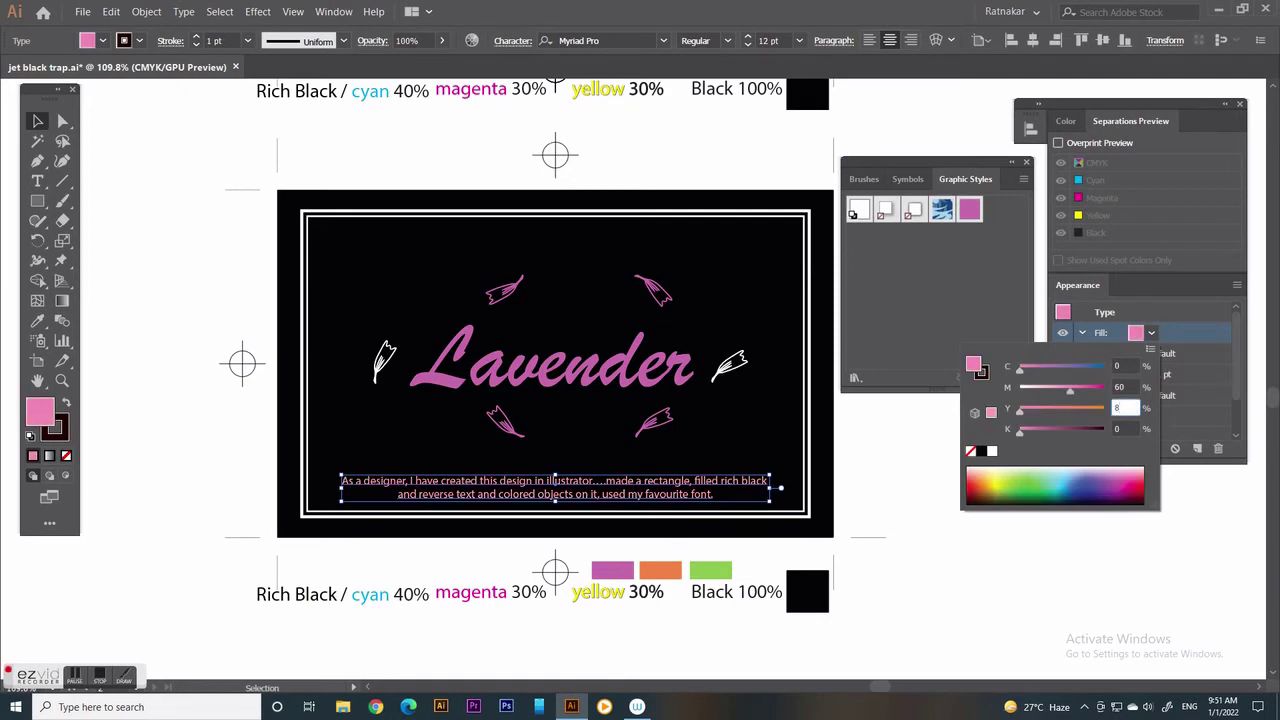
{"action": "key", "text": "Tab"}
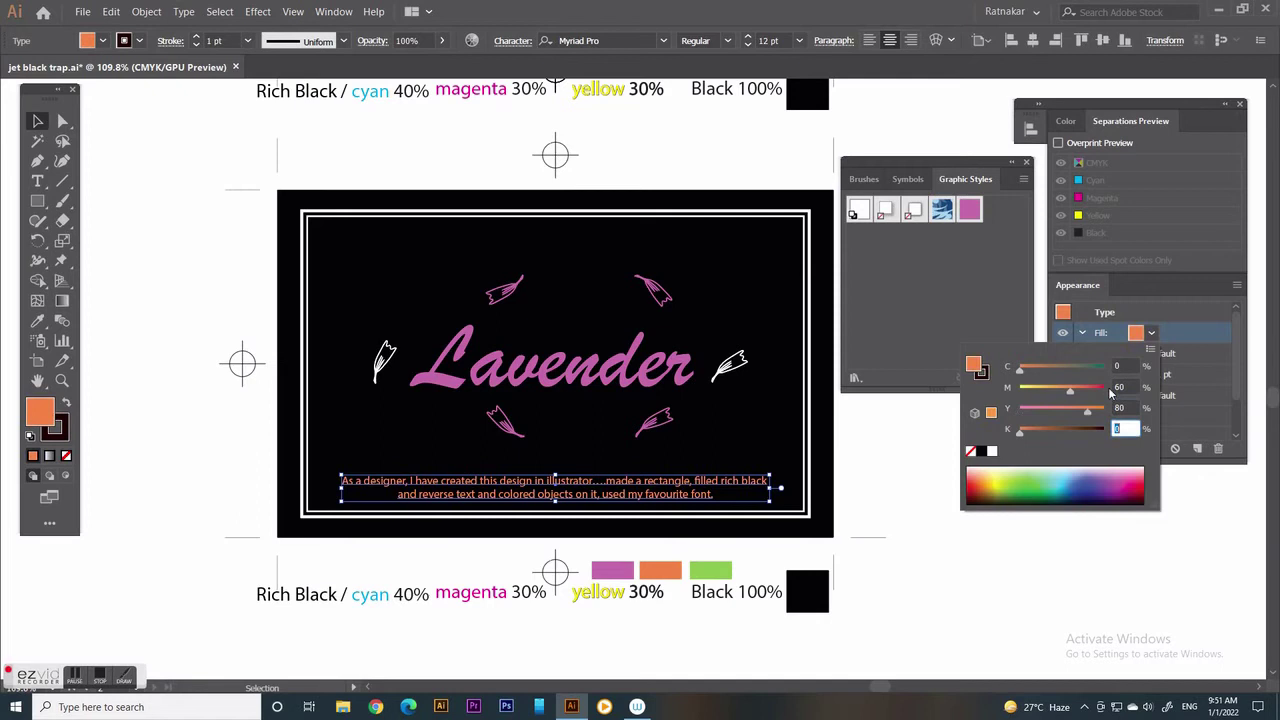
{"action": "left_click", "coordinate": [1198, 400]}
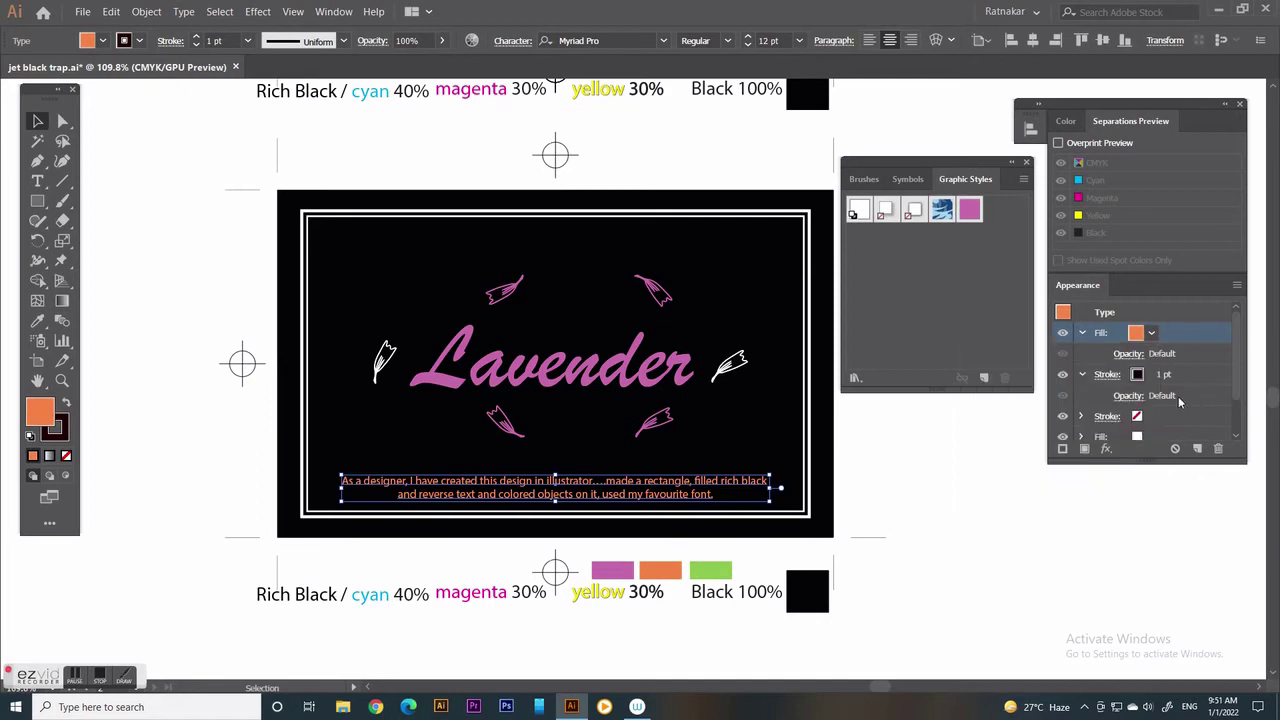
{"action": "left_click", "coordinate": [810, 400]}
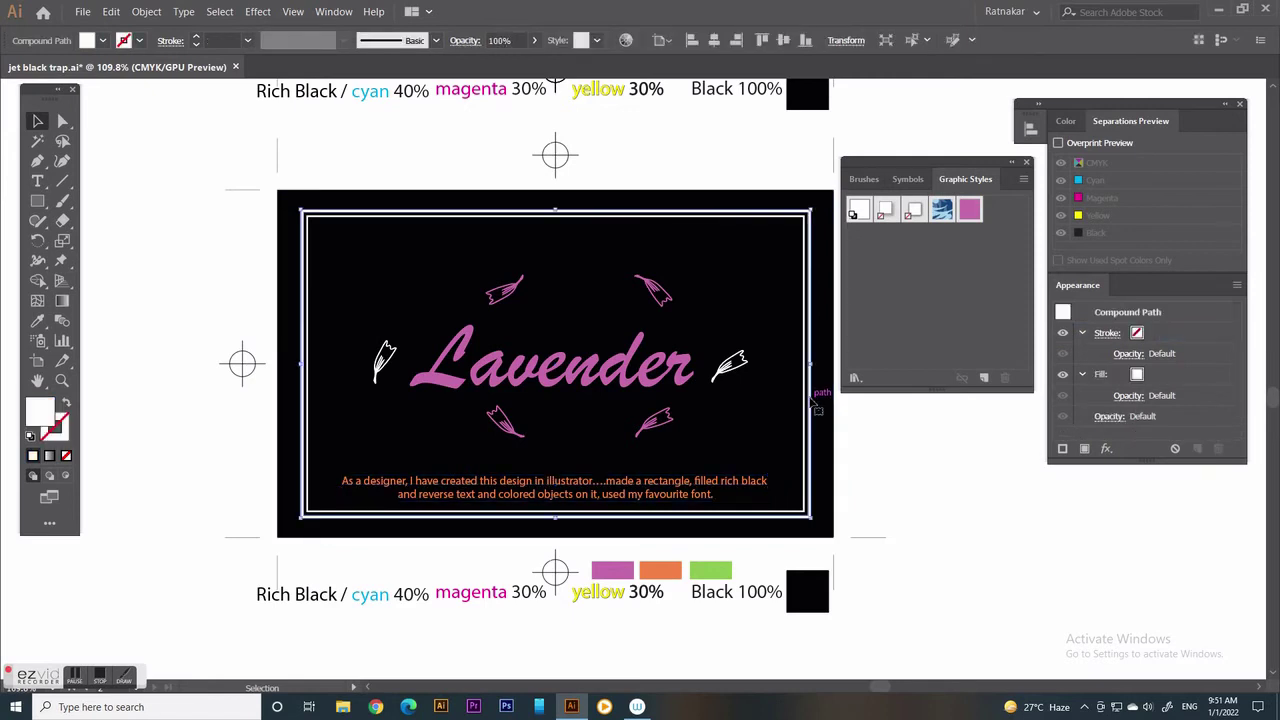
Add a rich-black C50 M0 Y90 K100 stroke to the double-line border
{"action": "left_click", "coordinate": [1063, 448]}
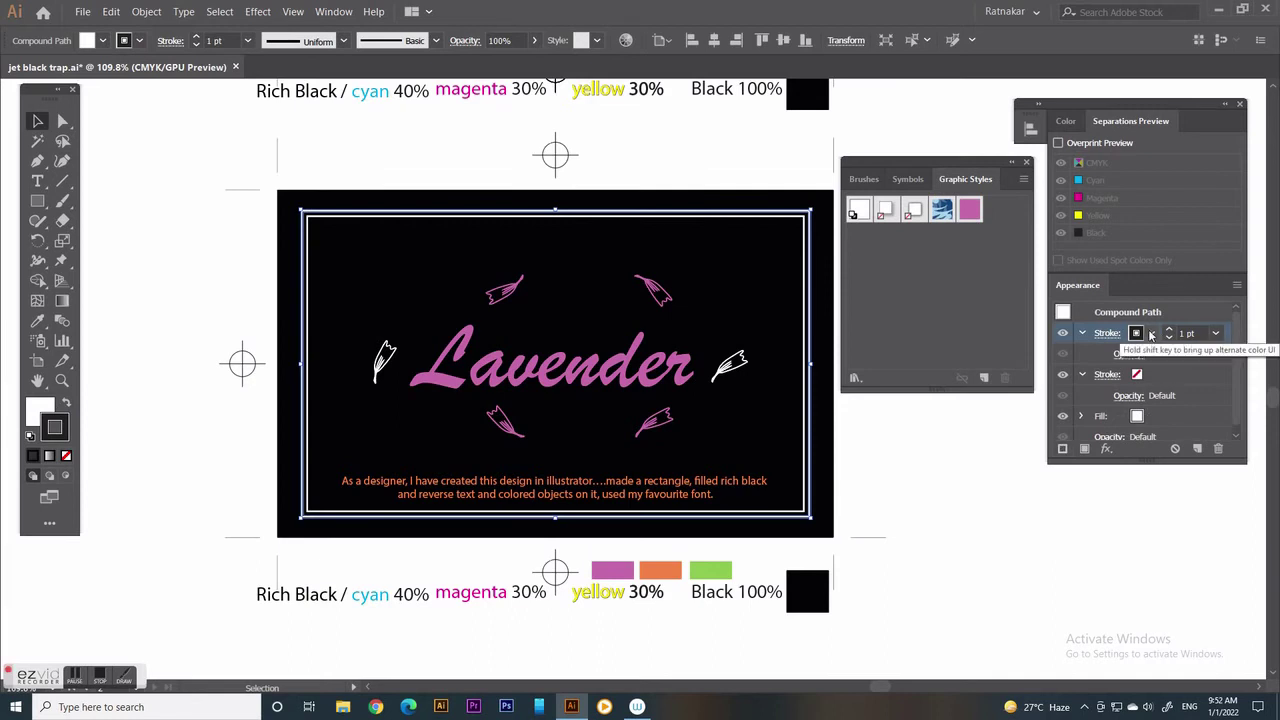
{"action": "left_click", "coordinate": [1151, 335]}
{"action": "type", "text": "50"}
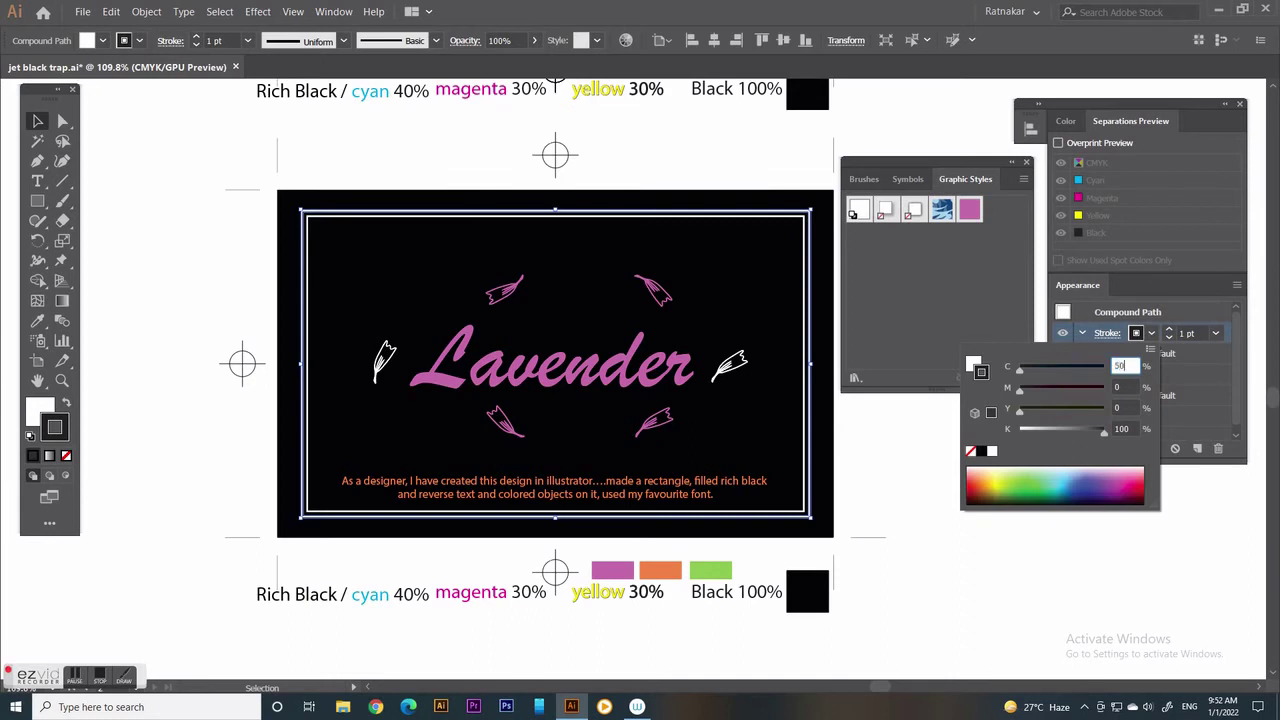
{"action": "key", "text": "Tab"}
{"action": "key", "text": "Tab"}
{"action": "type", "text": "99"}
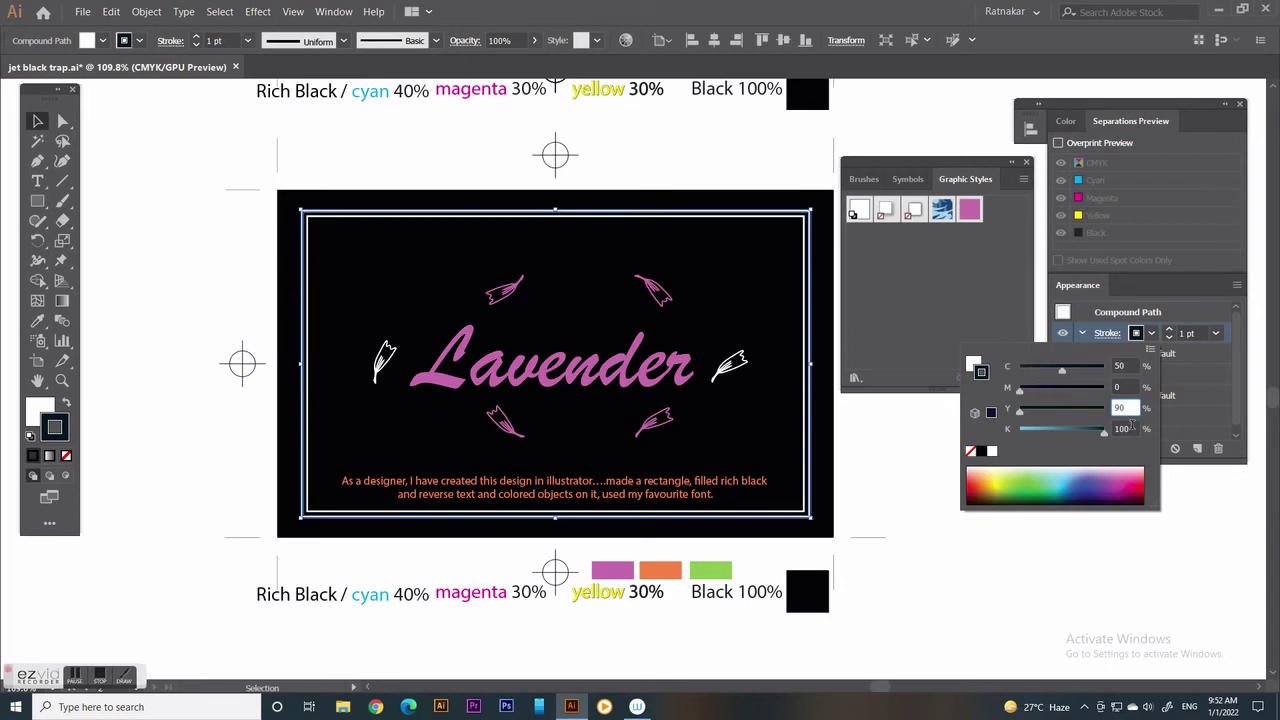
{"action": "key", "text": "Tab"}
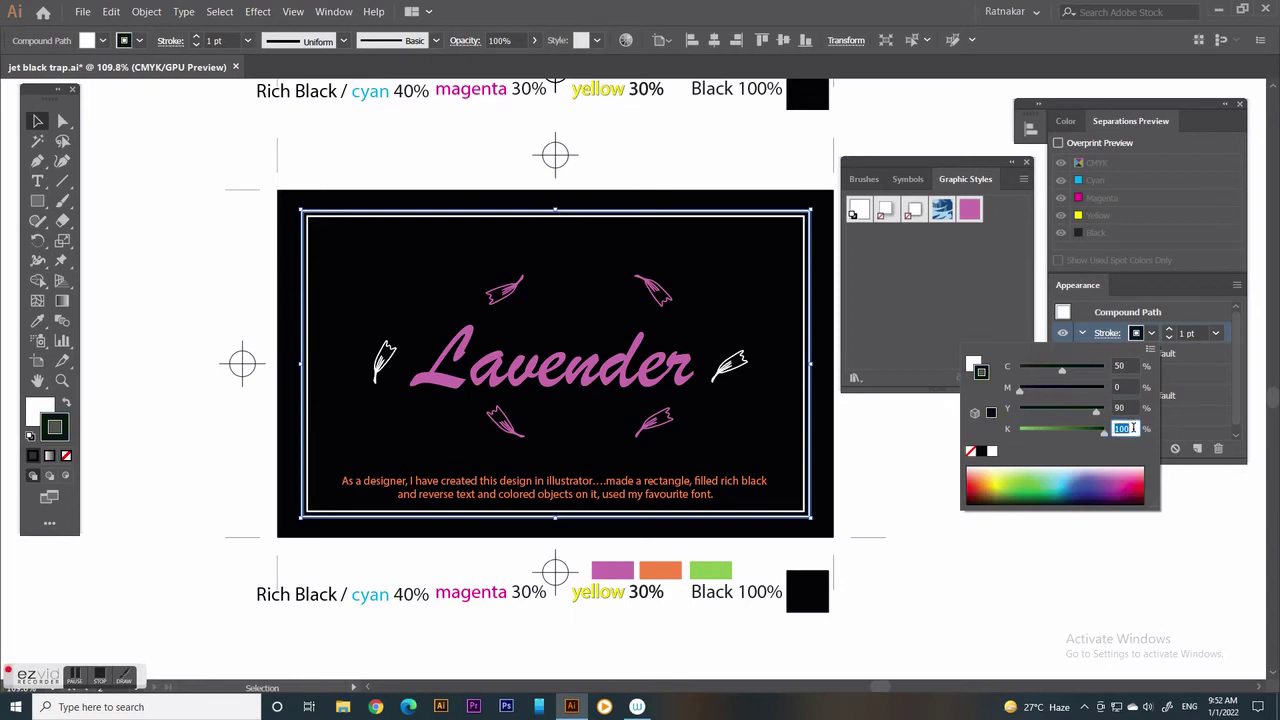
{"action": "key", "text": "Return"}
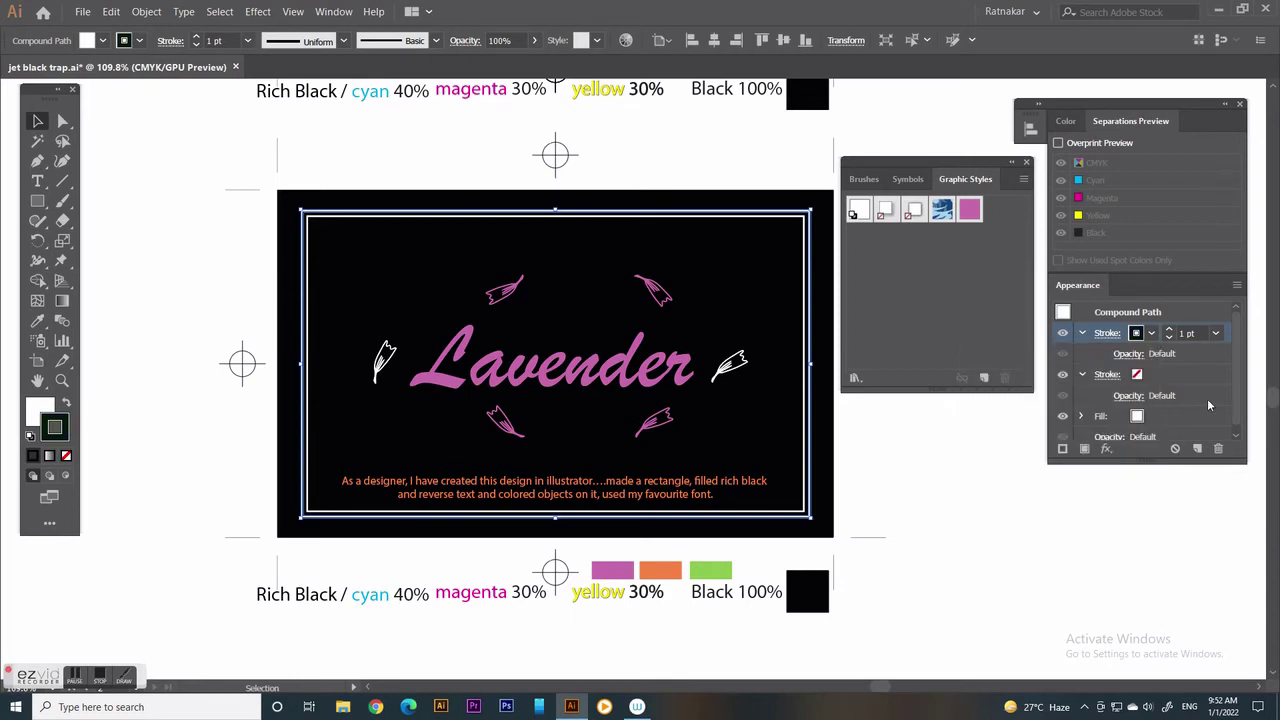
Add a C50 M0 Y90 K0 fill on top, turning the border green
{"action": "left_click", "coordinate": [1084, 449]}
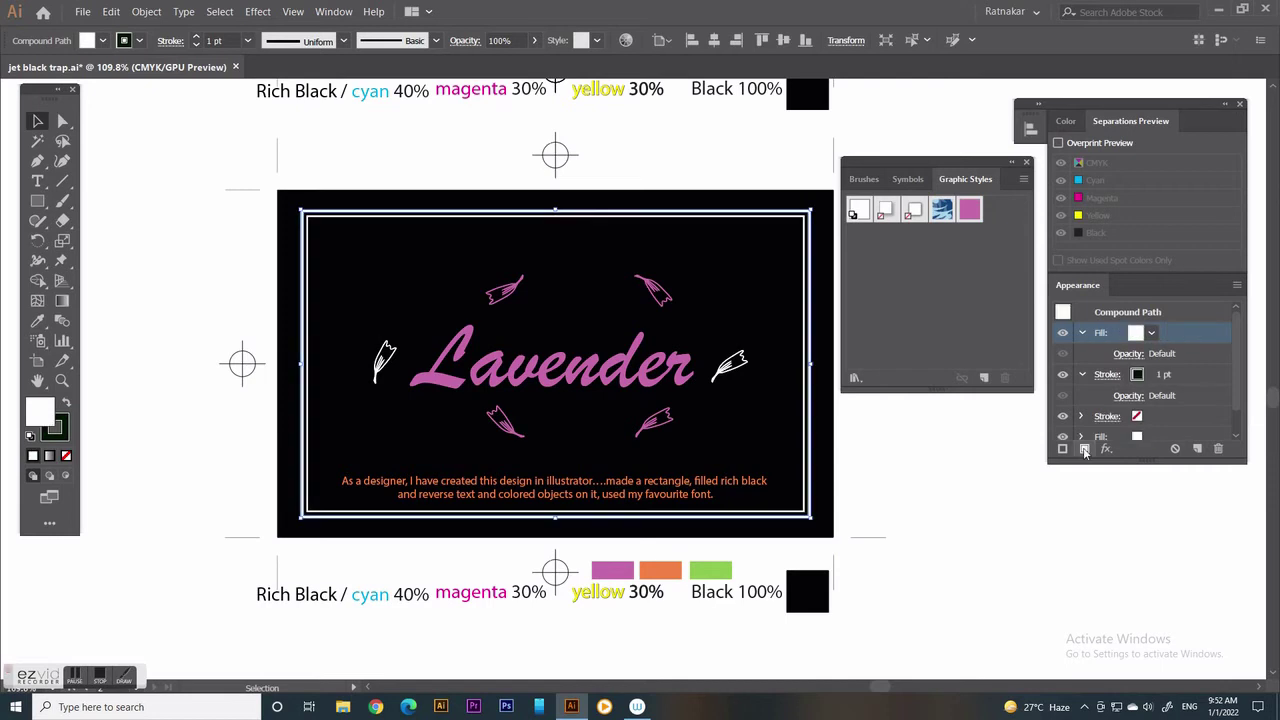
{"action": "left_click", "coordinate": [1148, 332]}
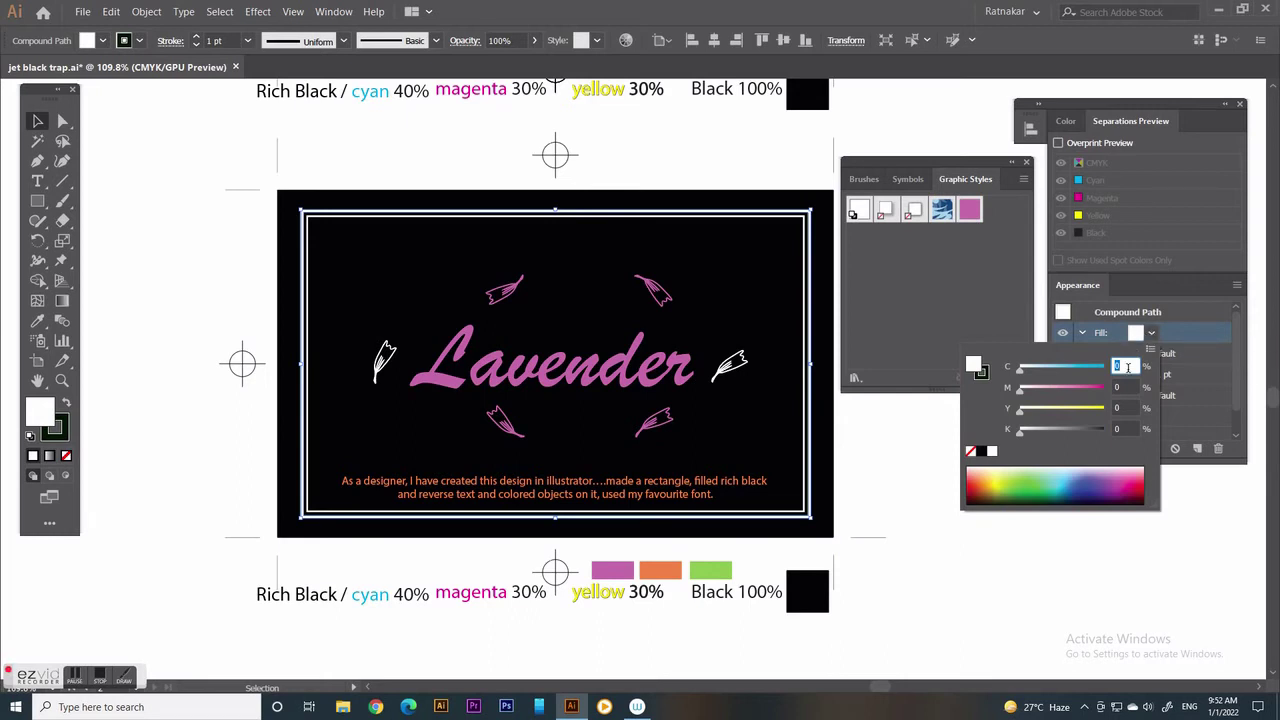
{"action": "type", "text": "50"}
{"action": "key", "text": "Tab"}
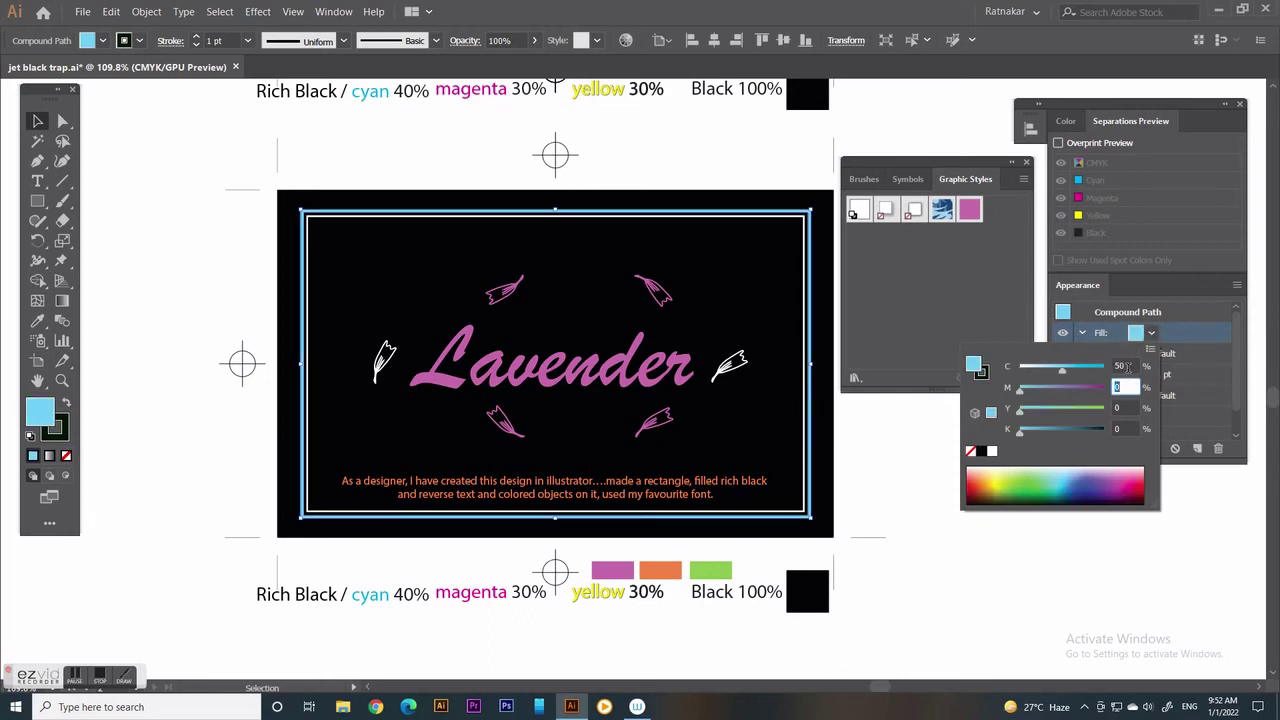
{"action": "key", "text": "Tab"}
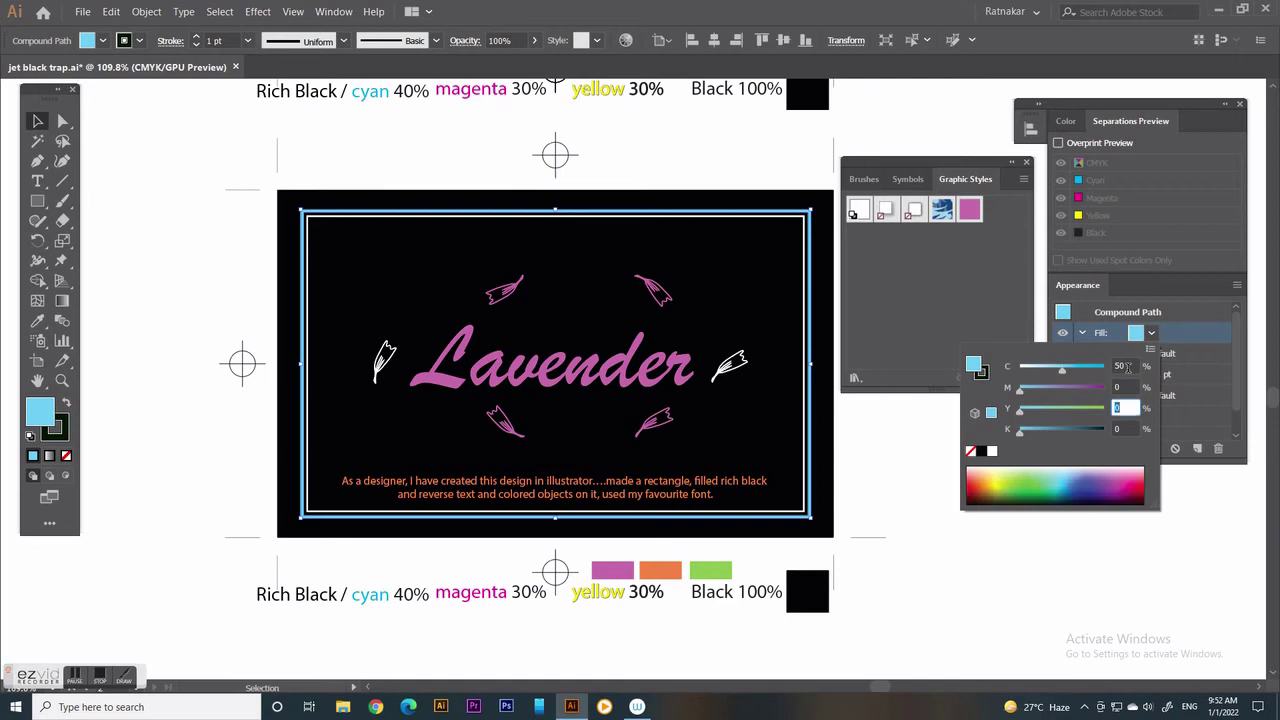
{"action": "type", "text": "90"}
{"action": "key", "text": "Tab"}
{"action": "key", "text": "Return"}
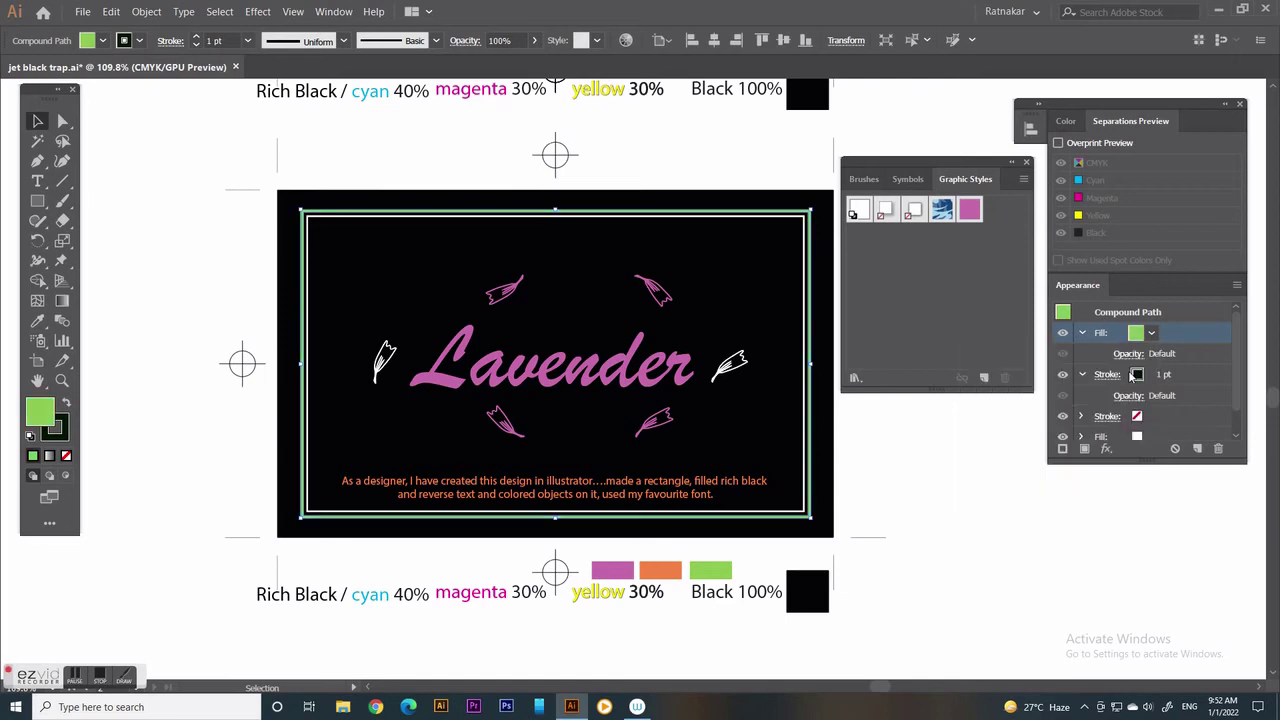
{"action": "left_click", "coordinate": [385, 365]}
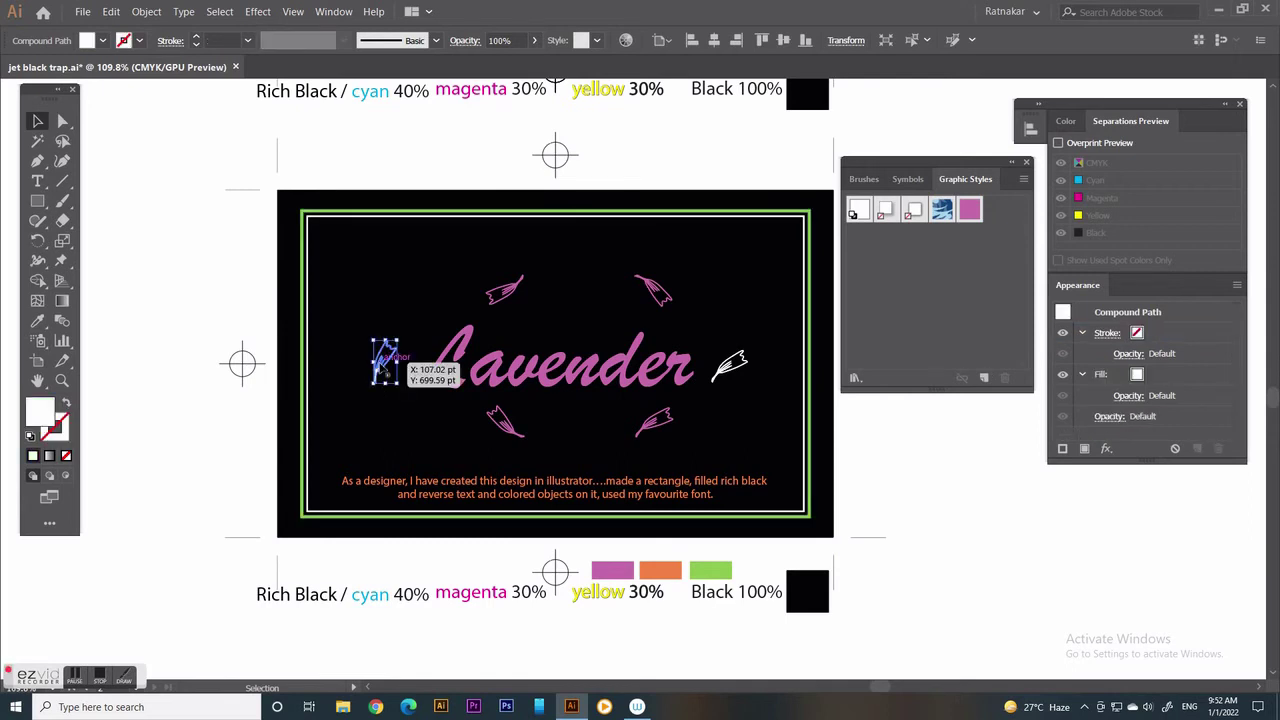
Select both side leaves and the border, and give them a new 1 pt dark stroke
{"action": "left_click_drag", "start_coordinate": [381, 366], "coordinate": [382, 367]}
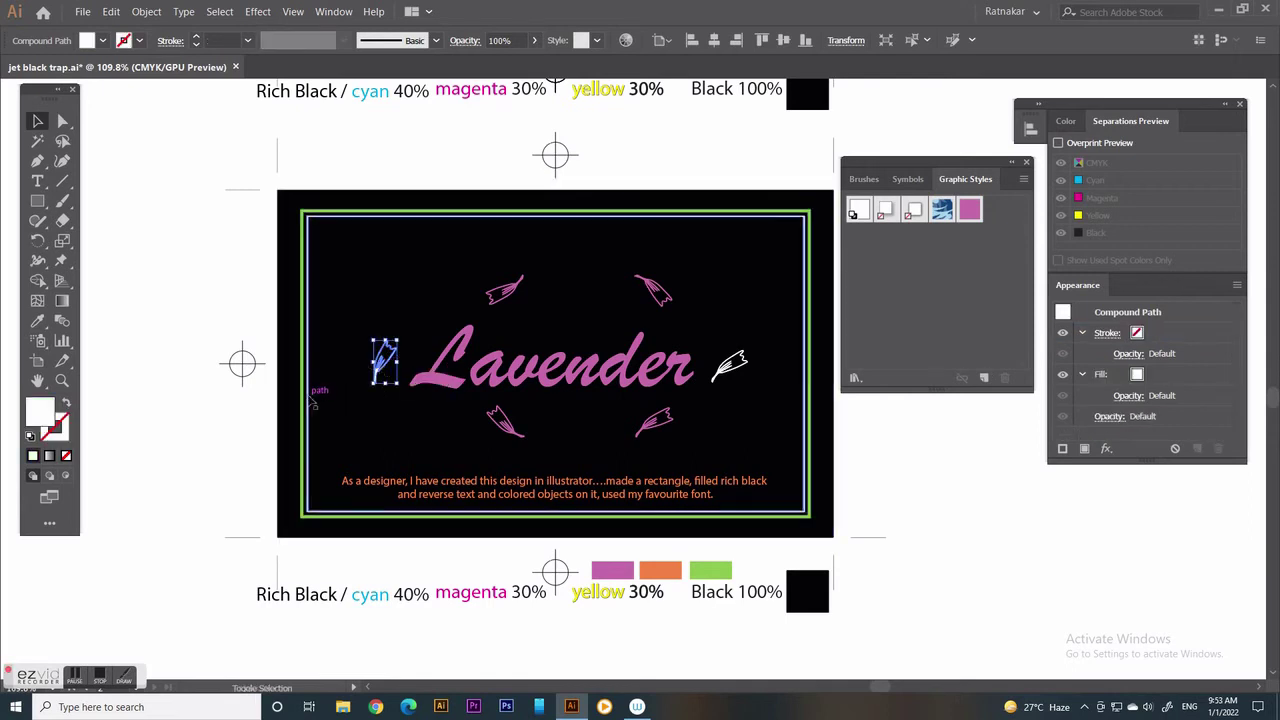
{"action": "left_click", "coordinate": [313, 400], "text": "shift"}
{"action": "left_click", "coordinate": [731, 372], "text": "shift"}
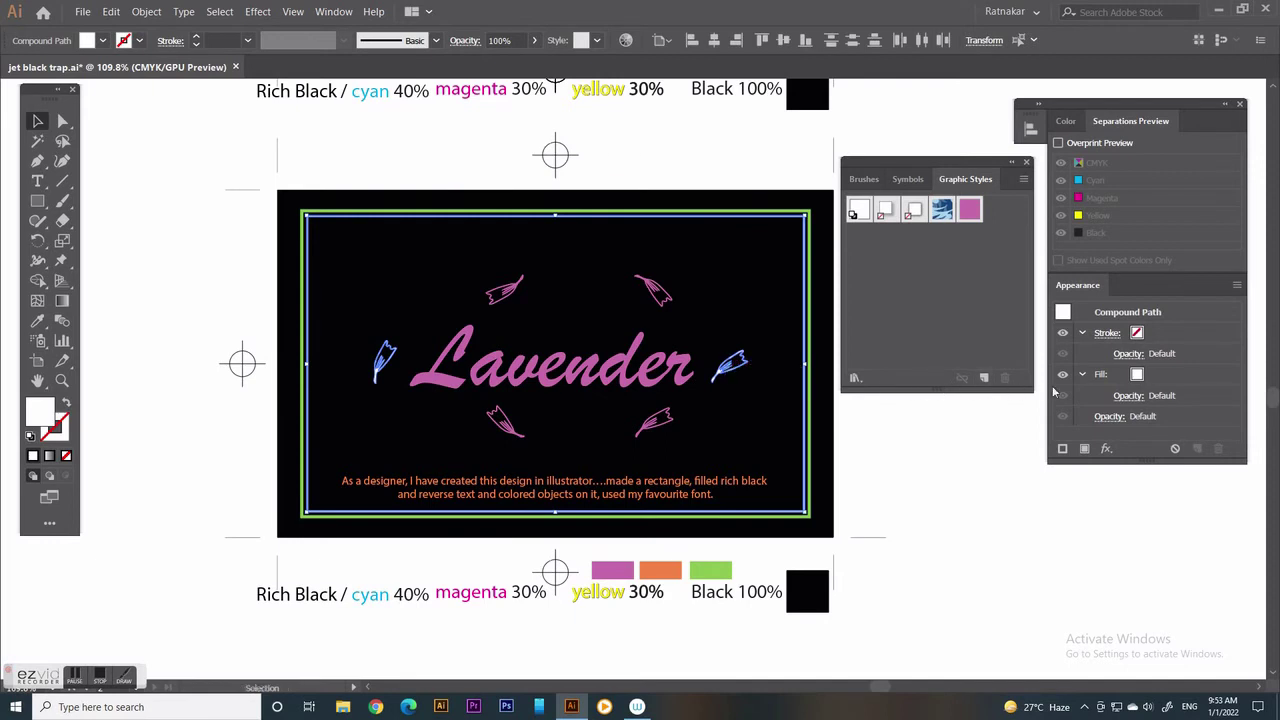
{"action": "left_click", "coordinate": [1063, 448]}
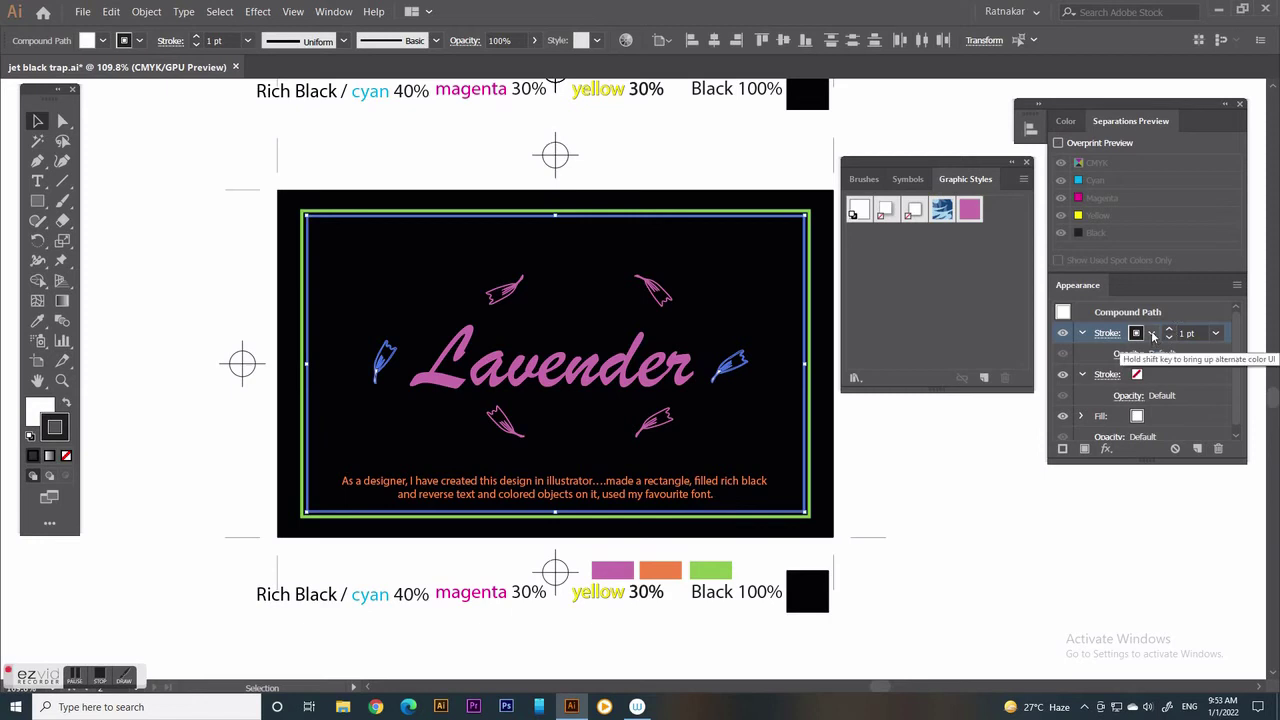
{"action": "left_click", "coordinate": [1152, 334]}
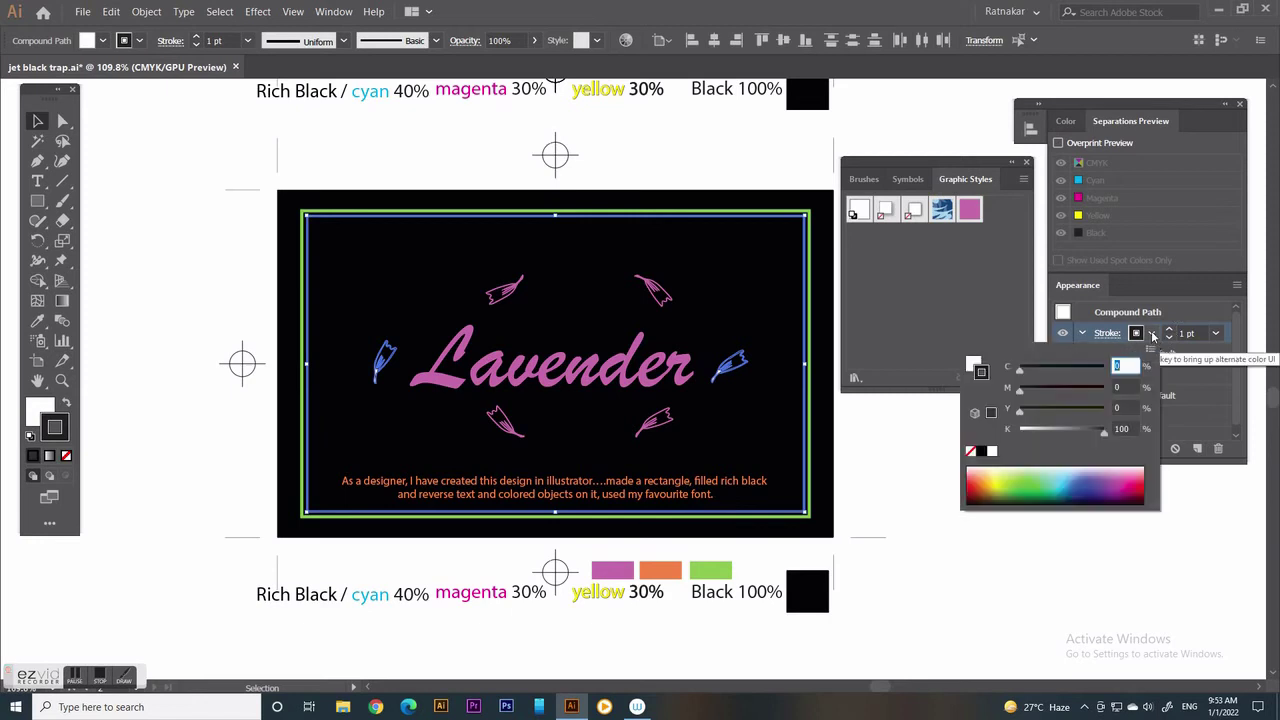
{"action": "left_click", "coordinate": [1128, 428]}
{"action": "left_click", "coordinate": [1198, 396]}
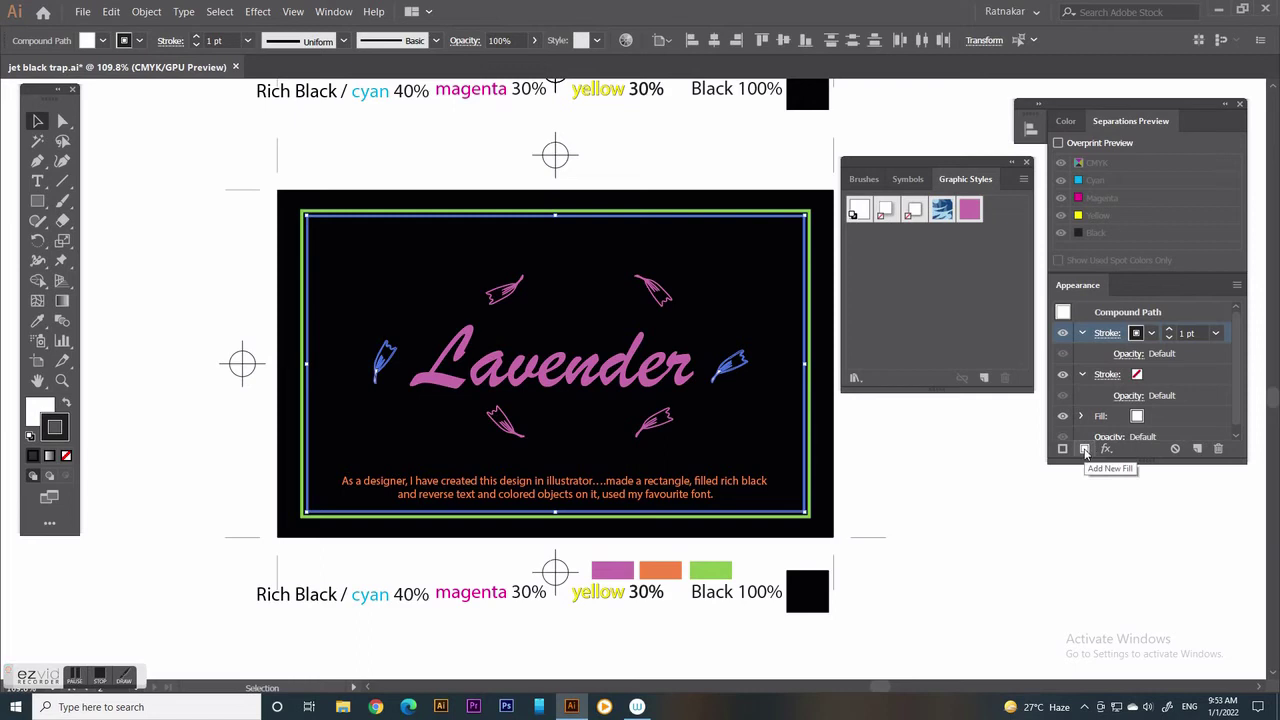
Add a white fill above the stroke on the leaf shapes, then deselect
{"action": "left_click", "coordinate": [1085, 450]}
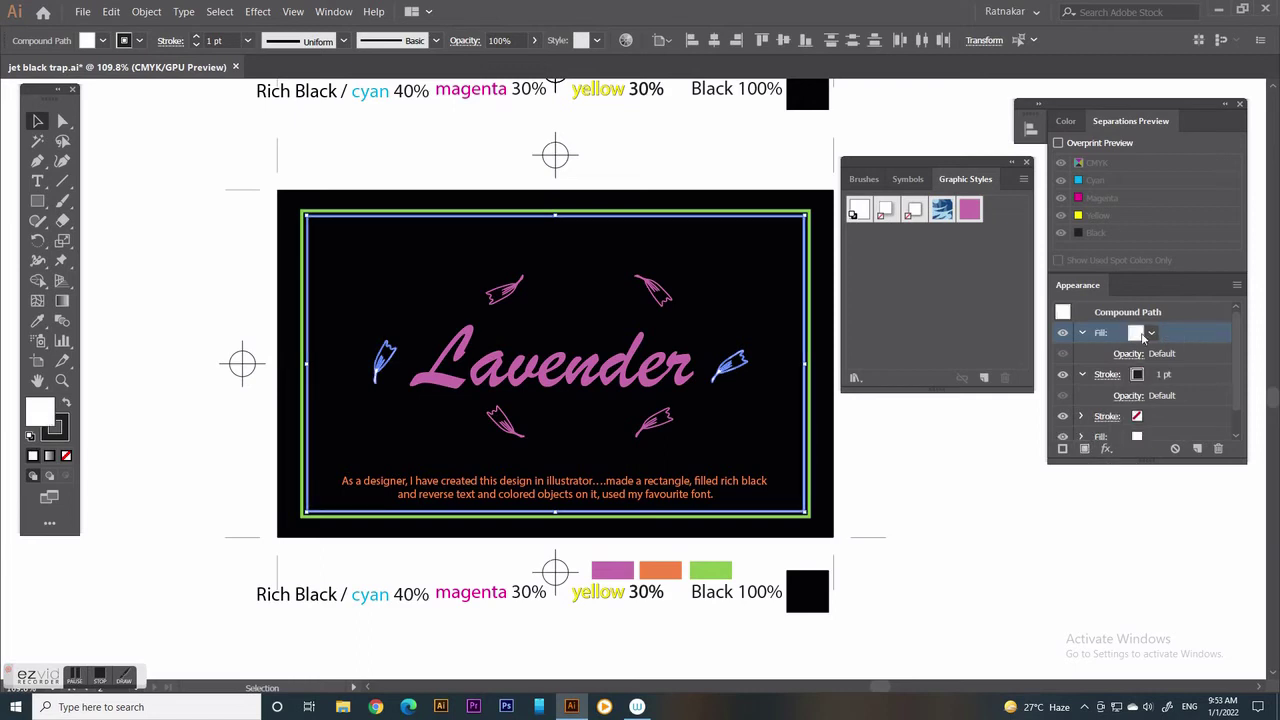
{"action": "left_click", "coordinate": [1150, 333]}
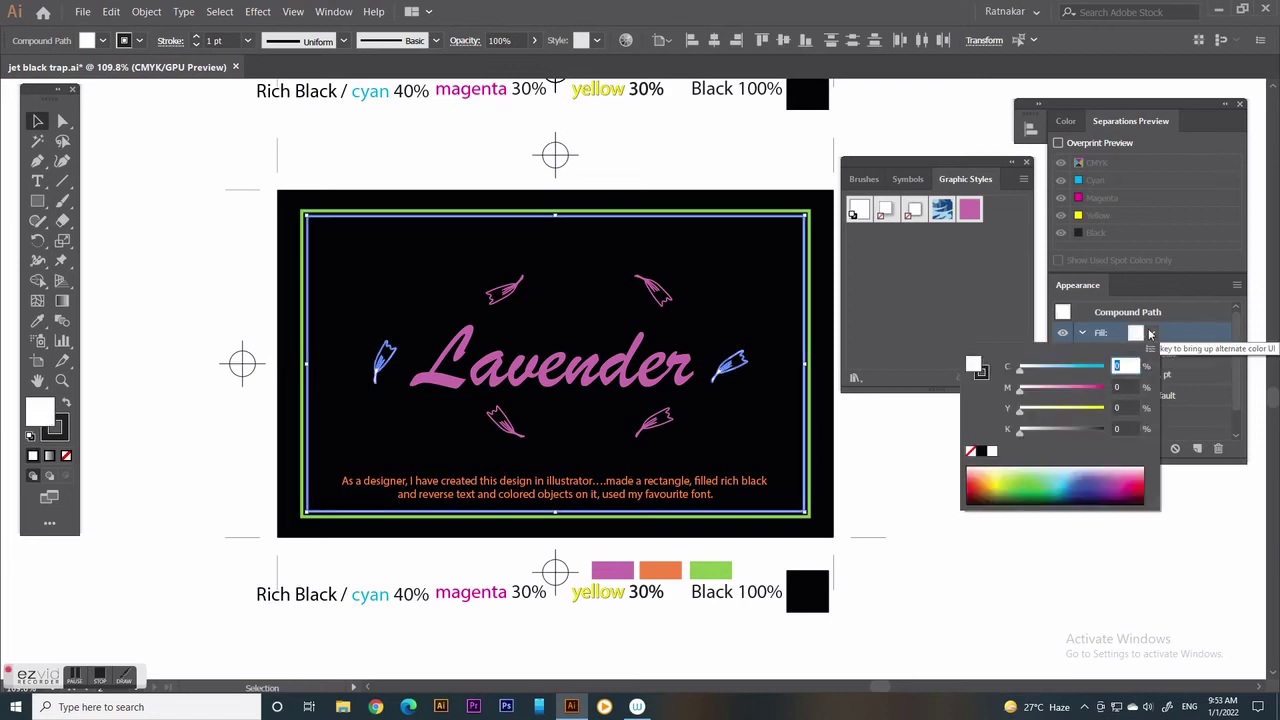
{"action": "left_click", "coordinate": [1200, 394]}
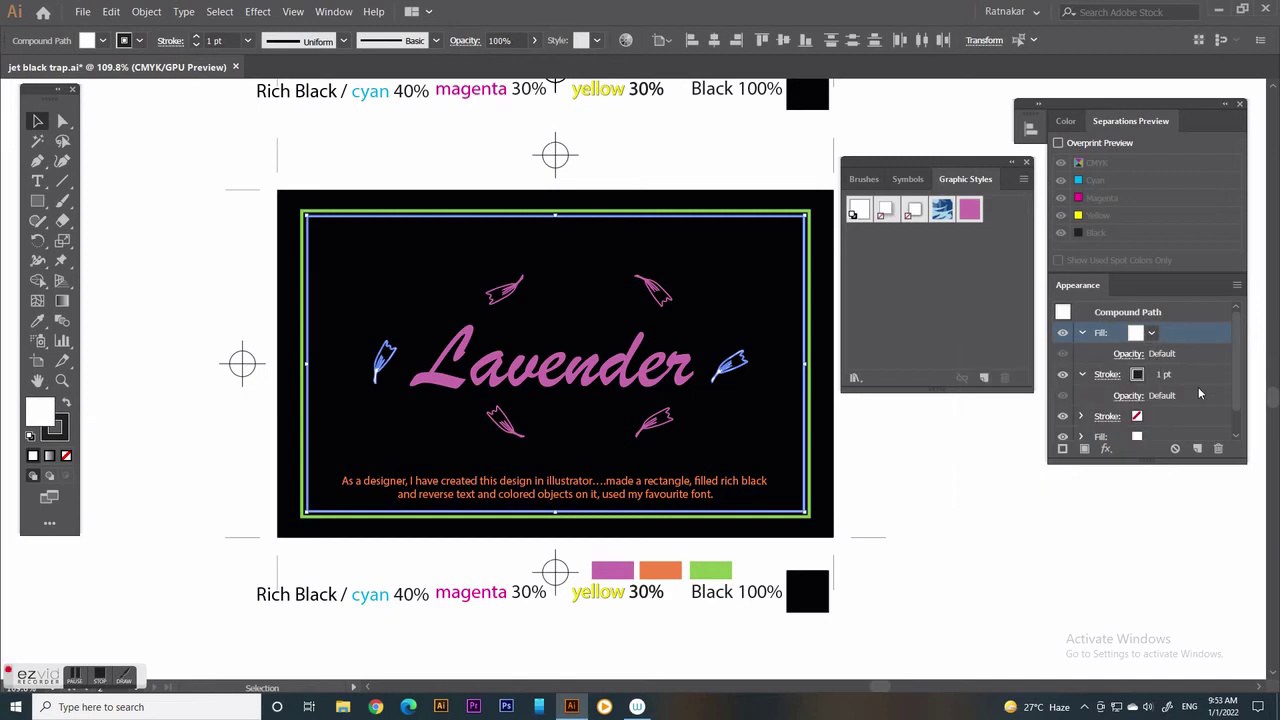
{"action": "left_click", "coordinate": [1022, 441]}
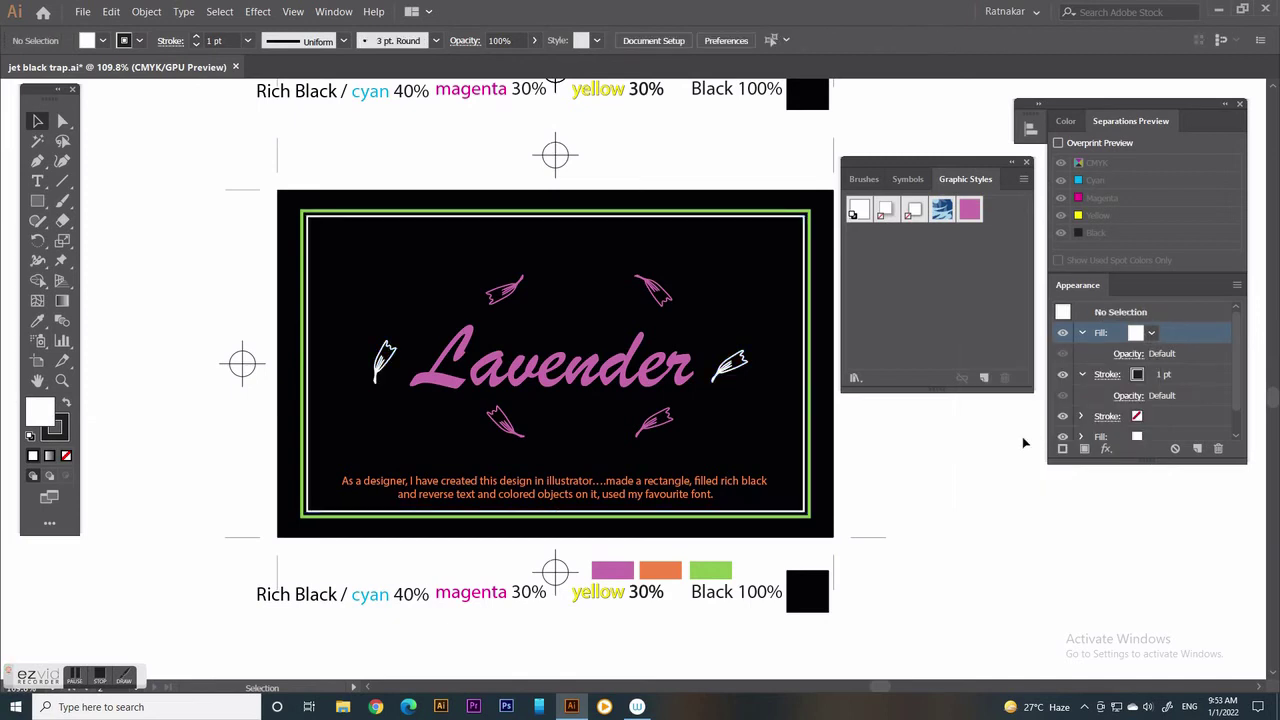
Toggle Overprint Preview and the Black plate across the whole card to check traps
{"action": "left_click", "coordinate": [1058, 143]}
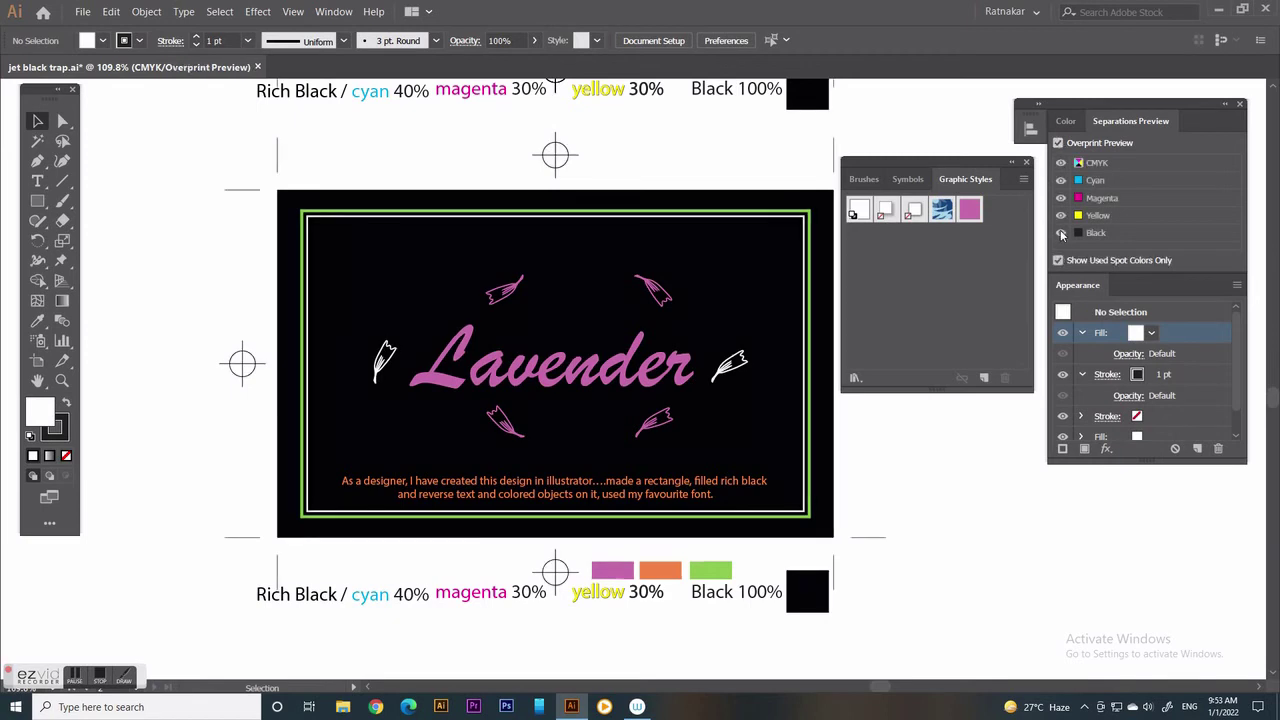
{"action": "left_click", "coordinate": [1061, 233]}
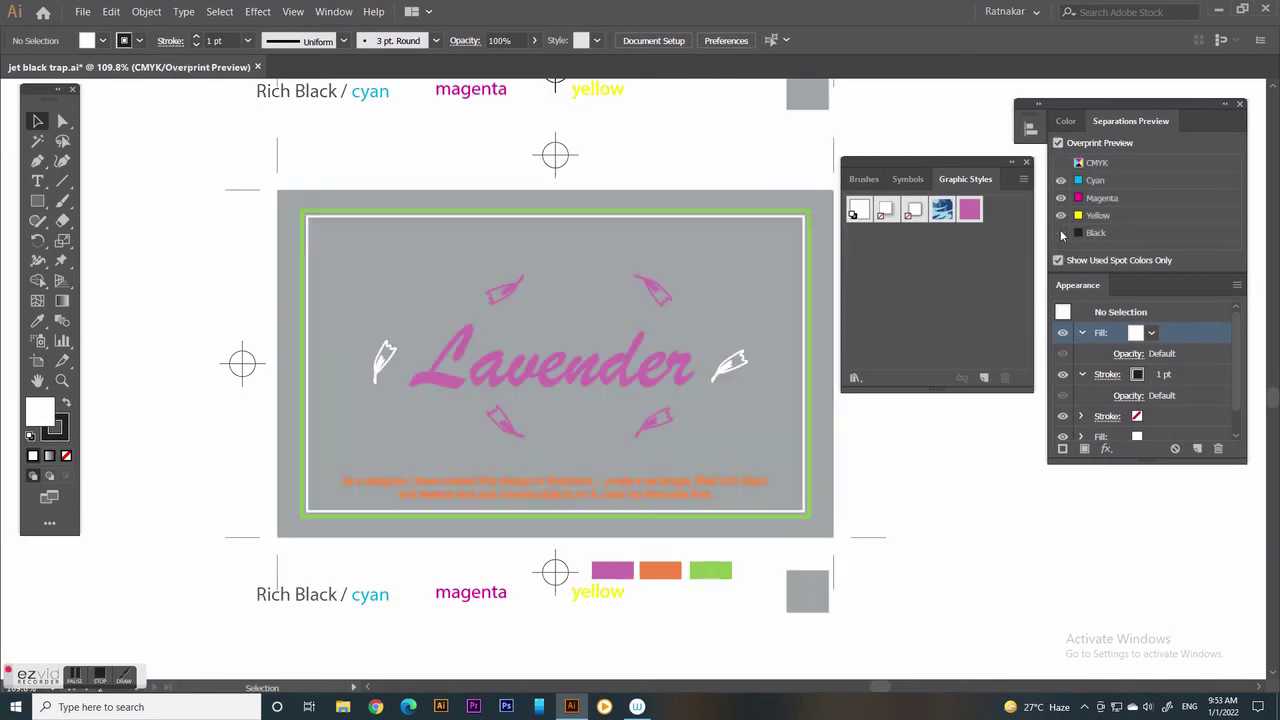
{"action": "left_click", "coordinate": [1061, 233]}
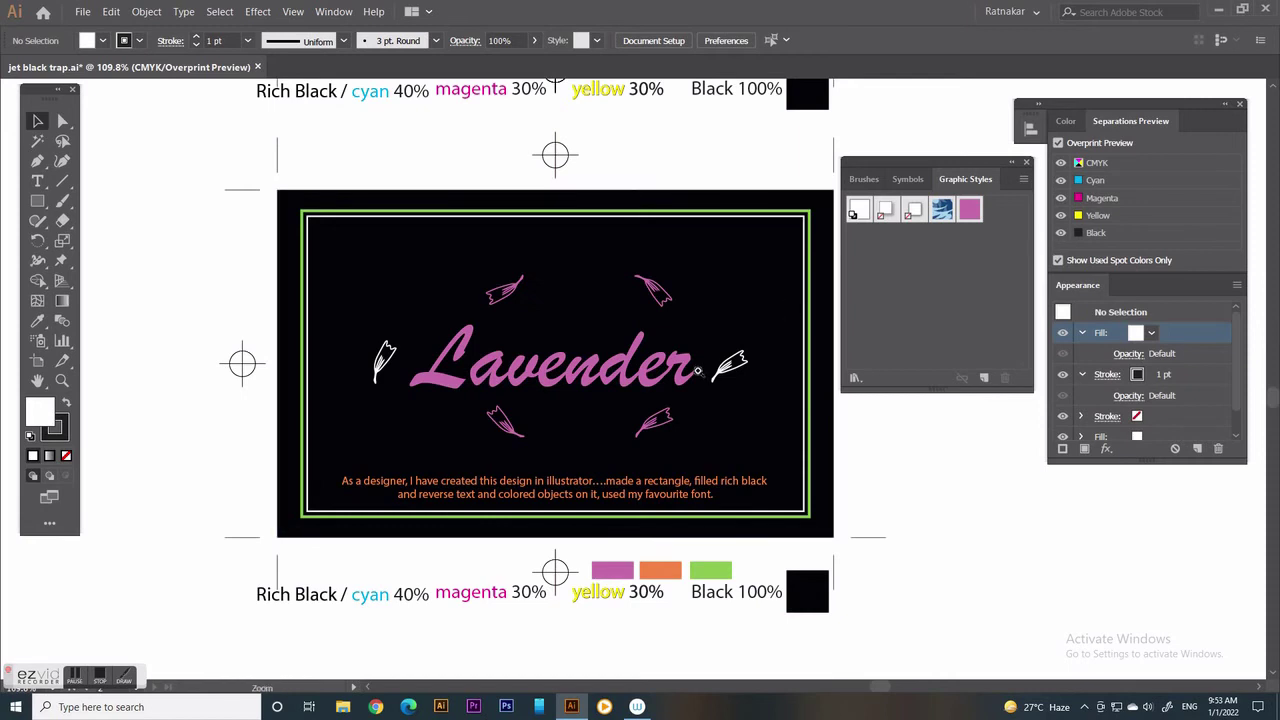
{"action": "key", "text": "ctrl+plus"}
{"action": "left_click", "coordinate": [1057, 143]}
Zoom in on the right white leaf and compare its trap with Black hidden and shown
{"action": "left_click", "coordinate": [645, 401], "text": "ctrl"}
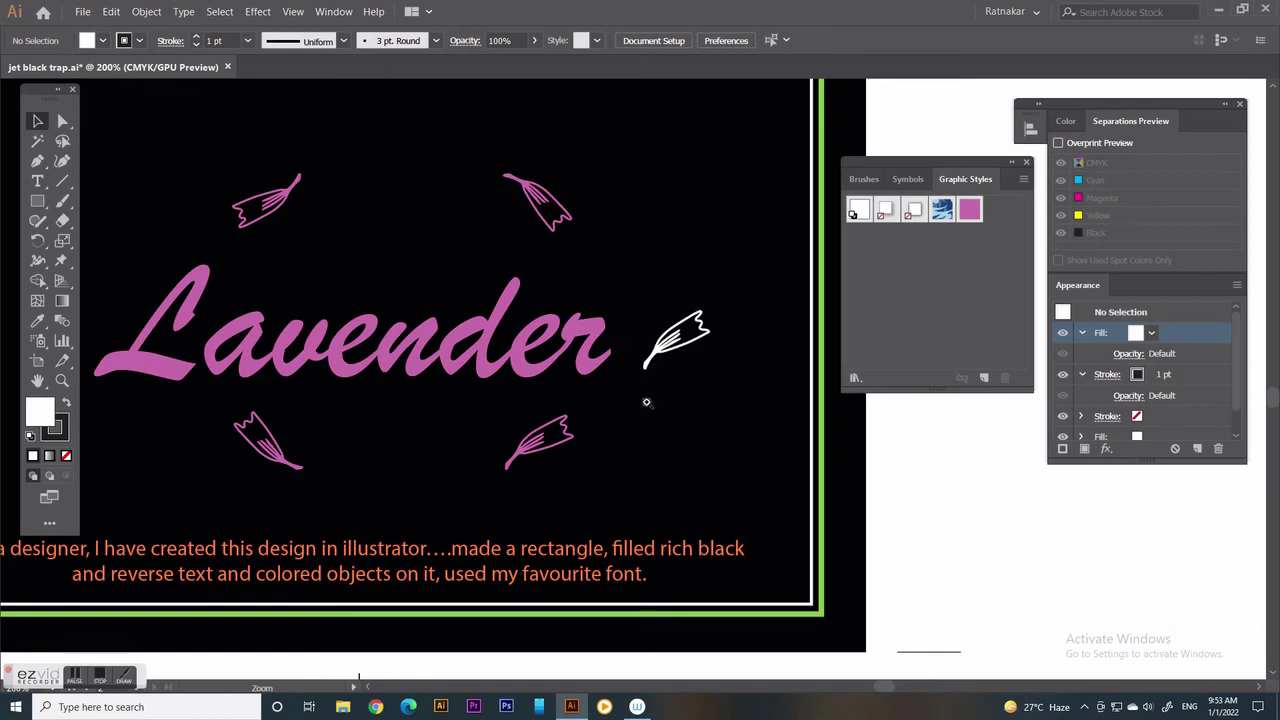
{"action": "left_click", "coordinate": [646, 401], "text": "ctrl"}
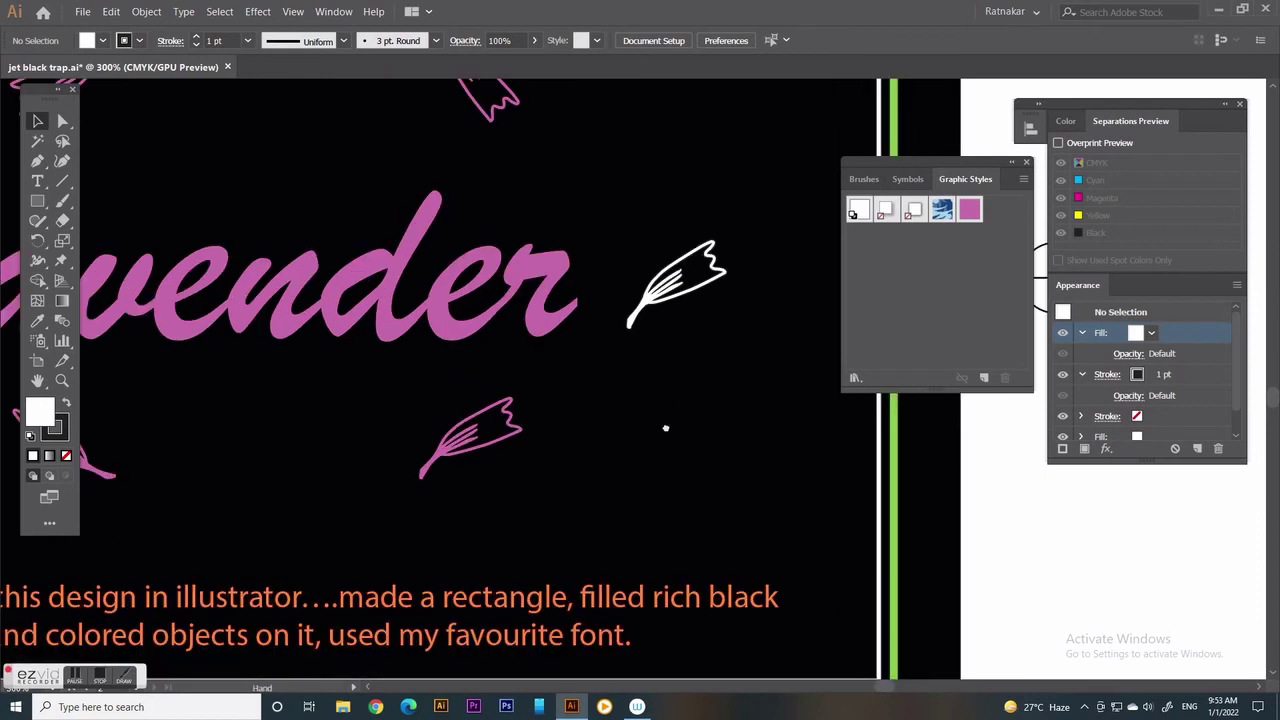
{"action": "left_click_drag", "start_coordinate": [665, 428], "coordinate": [591, 449]}
{"action": "left_click", "coordinate": [1058, 143]}
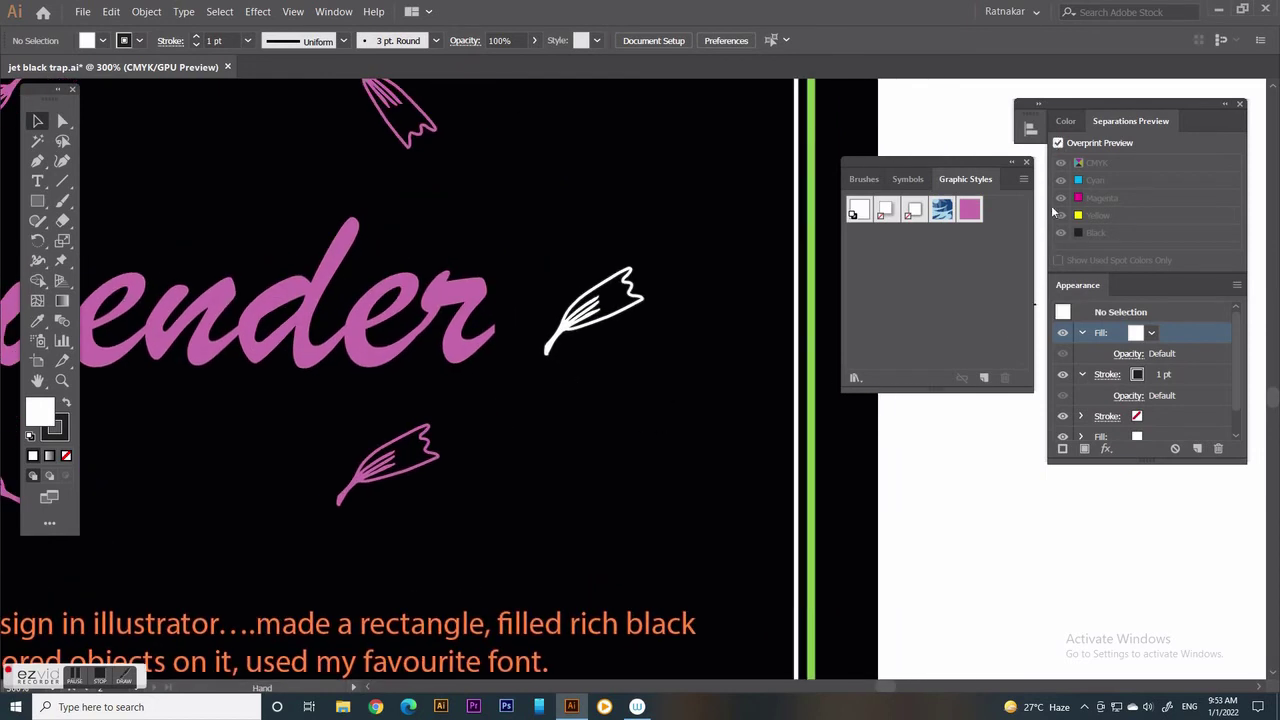
{"action": "left_click", "coordinate": [1061, 232]}
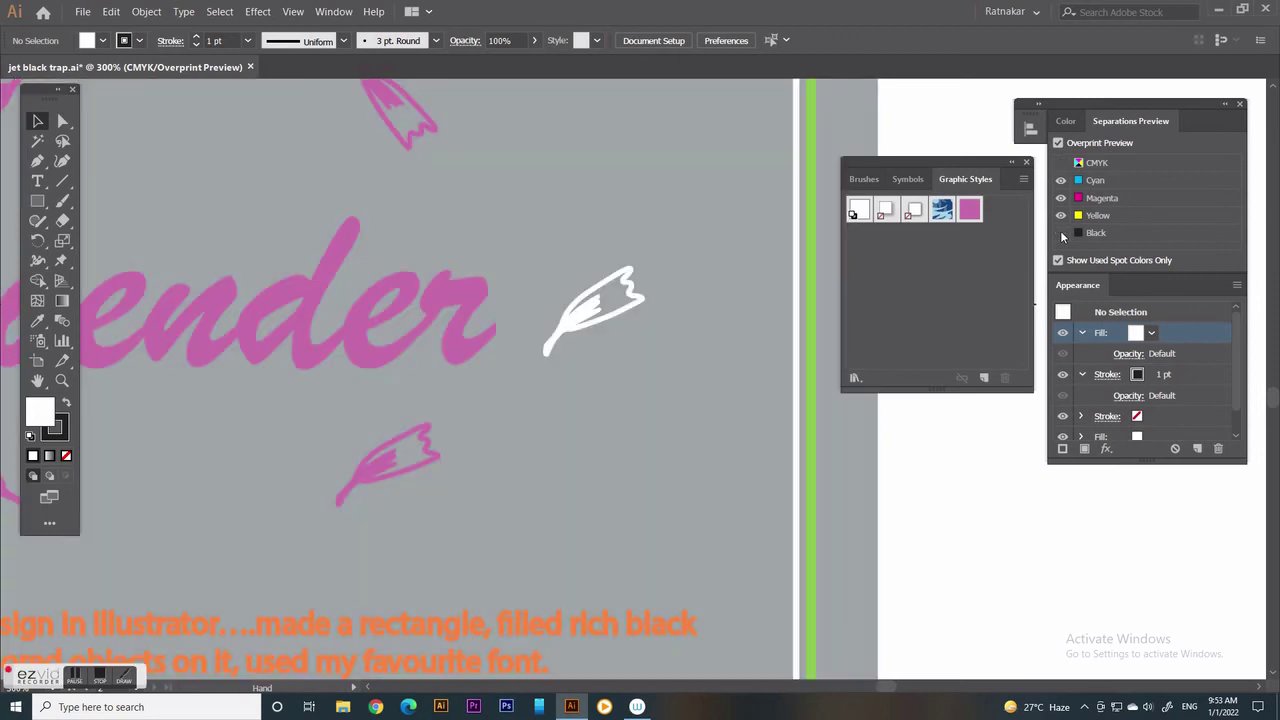
{"action": "left_click", "coordinate": [1062, 234]}
{"action": "left_click", "coordinate": [1062, 233]}
{"action": "left_click", "coordinate": [1062, 233]}
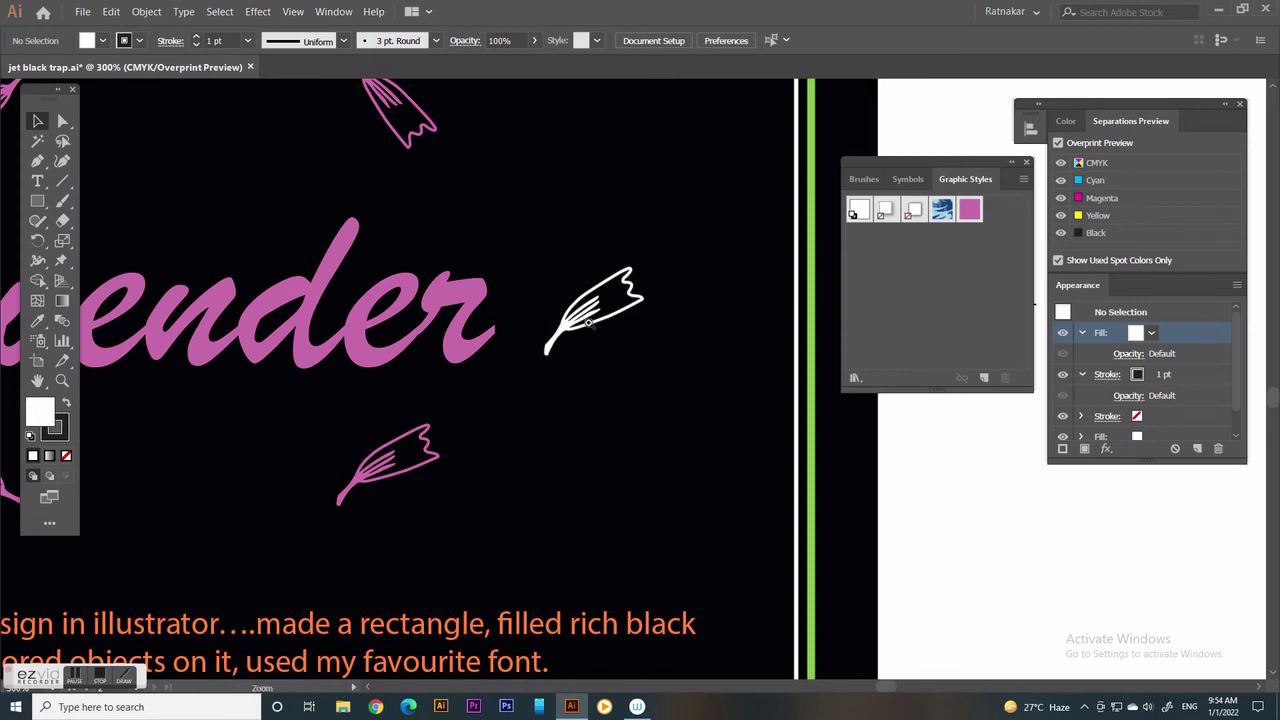
Inspect the leaf edge and pink lettering trap at 3200%, with Overprint Preview off to compare
{"action": "left_click", "coordinate": [614, 360]}
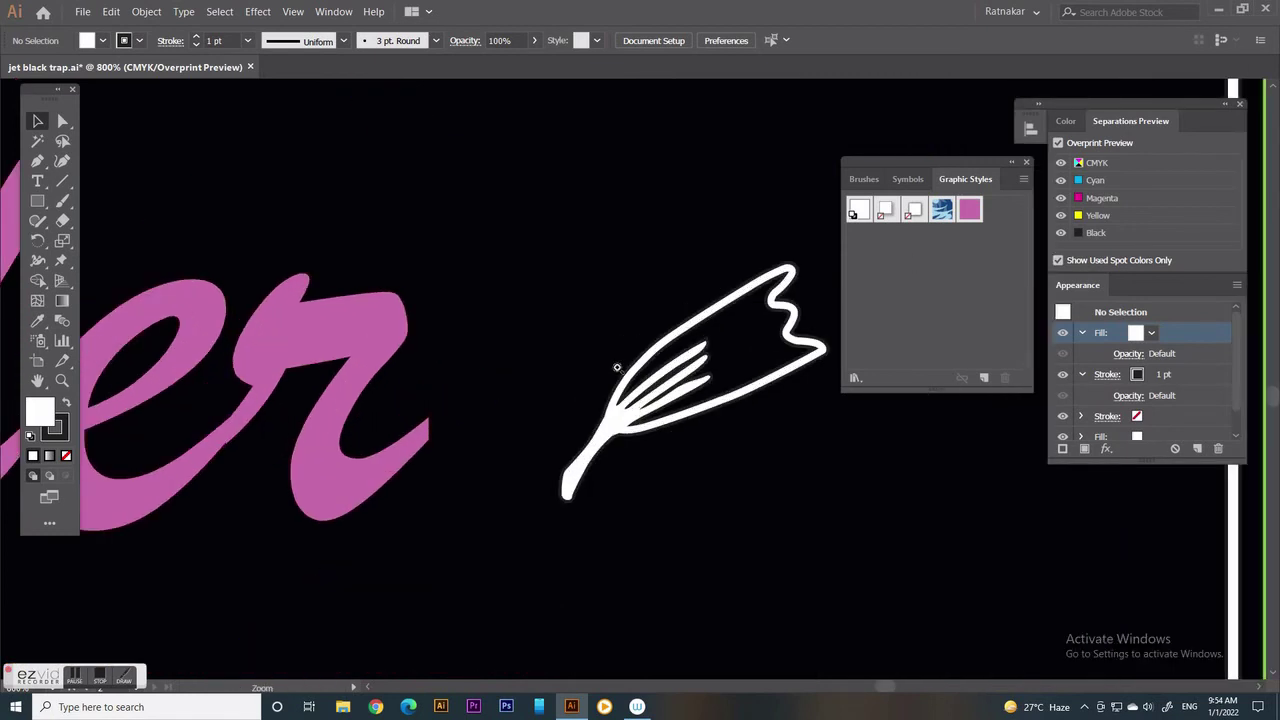
{"action": "left_click", "coordinate": [617, 367]}
{"action": "left_click", "coordinate": [634, 378]}
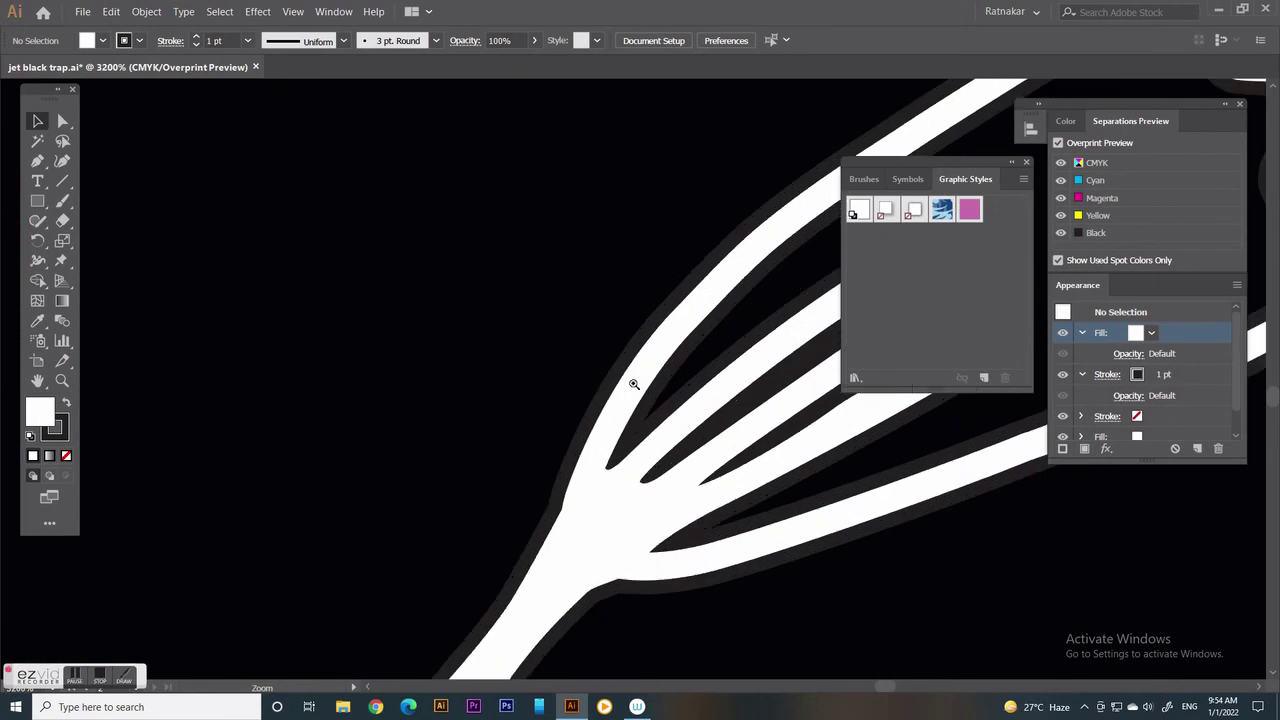
{"action": "left_click_drag", "start_coordinate": [676, 434], "coordinate": [627, 326]}
{"action": "mouse_move", "coordinate": [523, 422]}
{"action": "left_mouse_down"}
{"action": "mouse_move", "coordinate": [543, 397]}
{"action": "mouse_move", "coordinate": [781, 477]}
{"action": "left_mouse_up"}
{"action": "left_click_drag", "start_coordinate": [369, 489], "coordinate": [626, 503]}
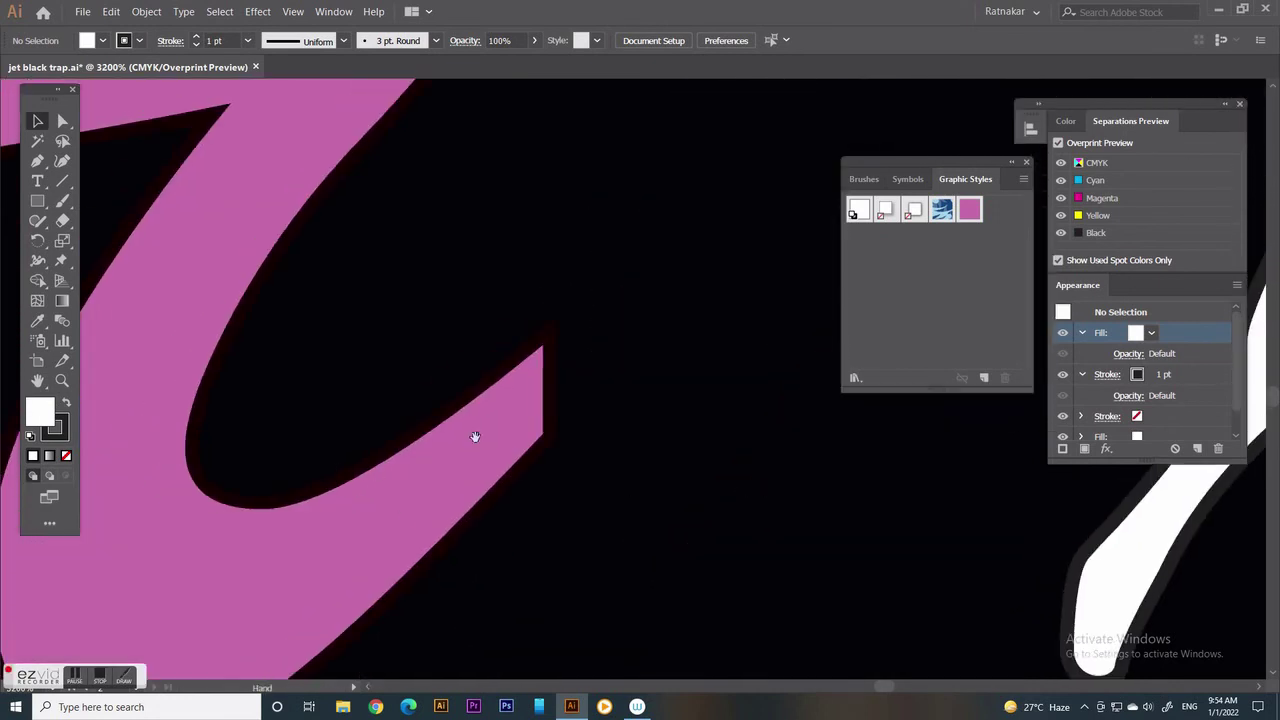
{"action": "left_click_drag", "start_coordinate": [757, 471], "coordinate": [483, 470]}
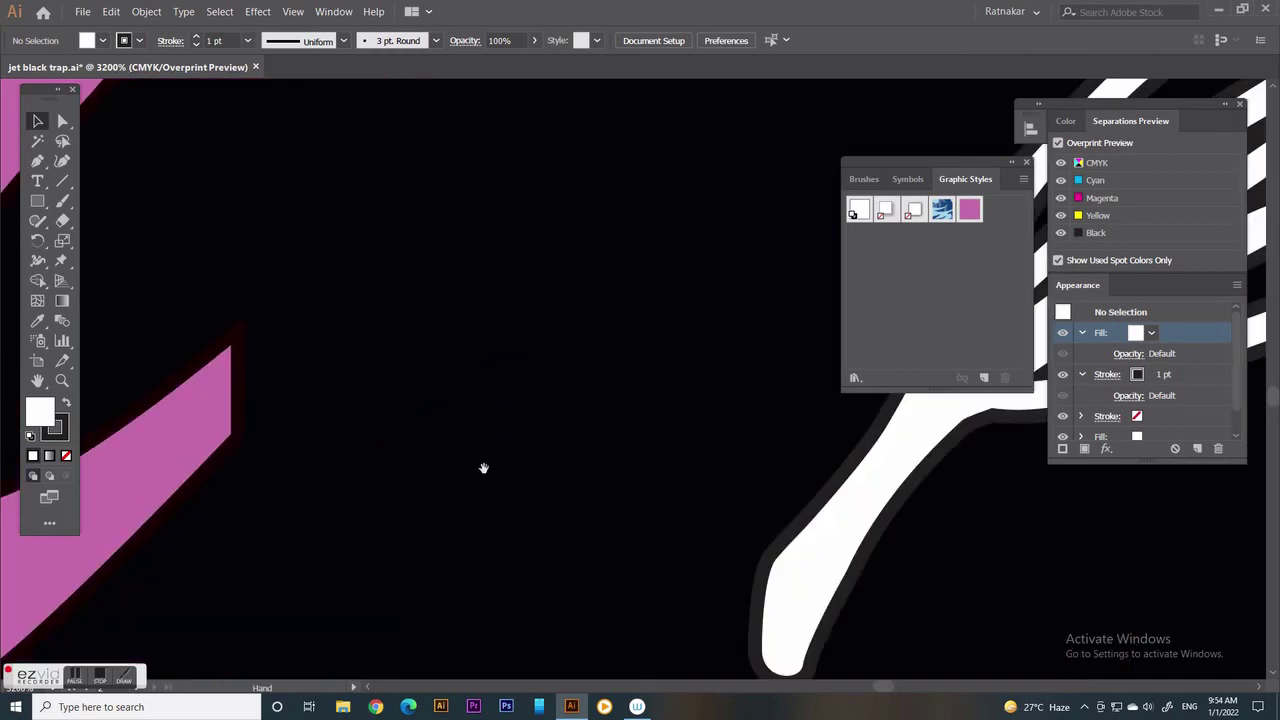
{"action": "left_click", "coordinate": [1058, 143]}
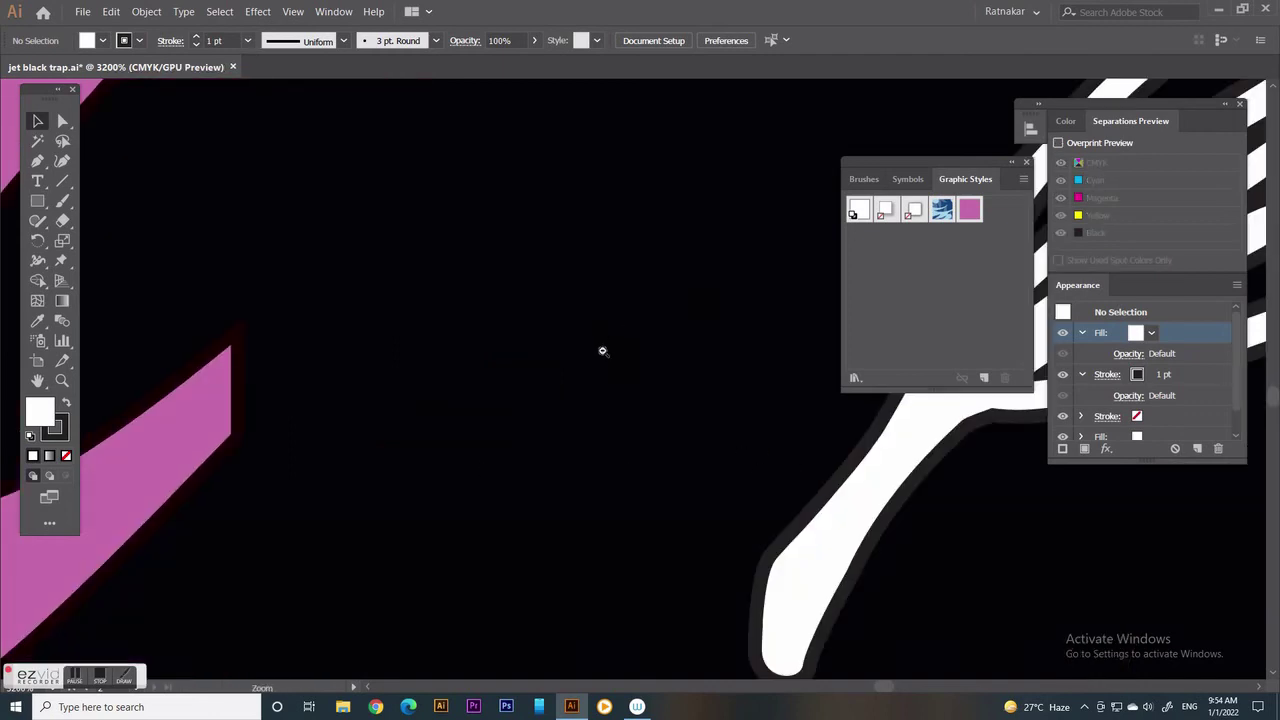
{"action": "left_click", "coordinate": [602, 351], "text": "alt"}
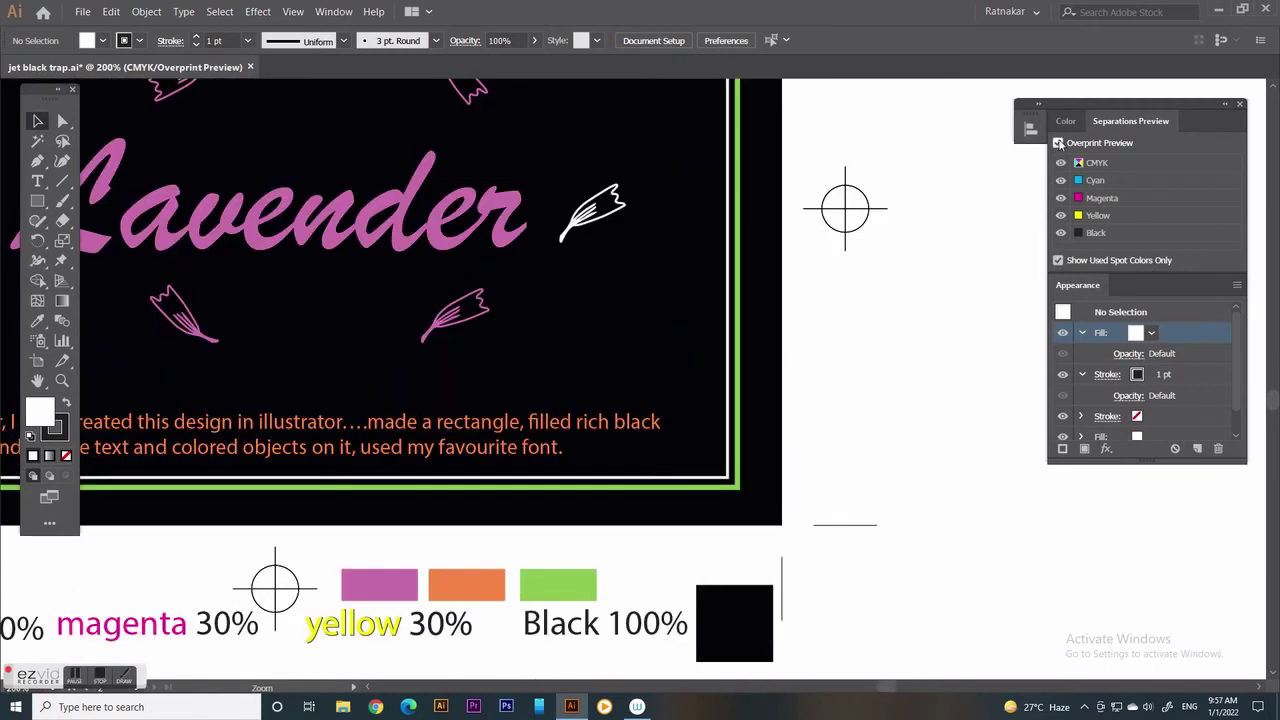
Zoom in on the orange 'rich black' text and check its trap with Black hidden
{"action": "left_click", "coordinate": [1058, 143]}
{"action": "left_click", "coordinate": [593, 410], "text": "ctrl"}
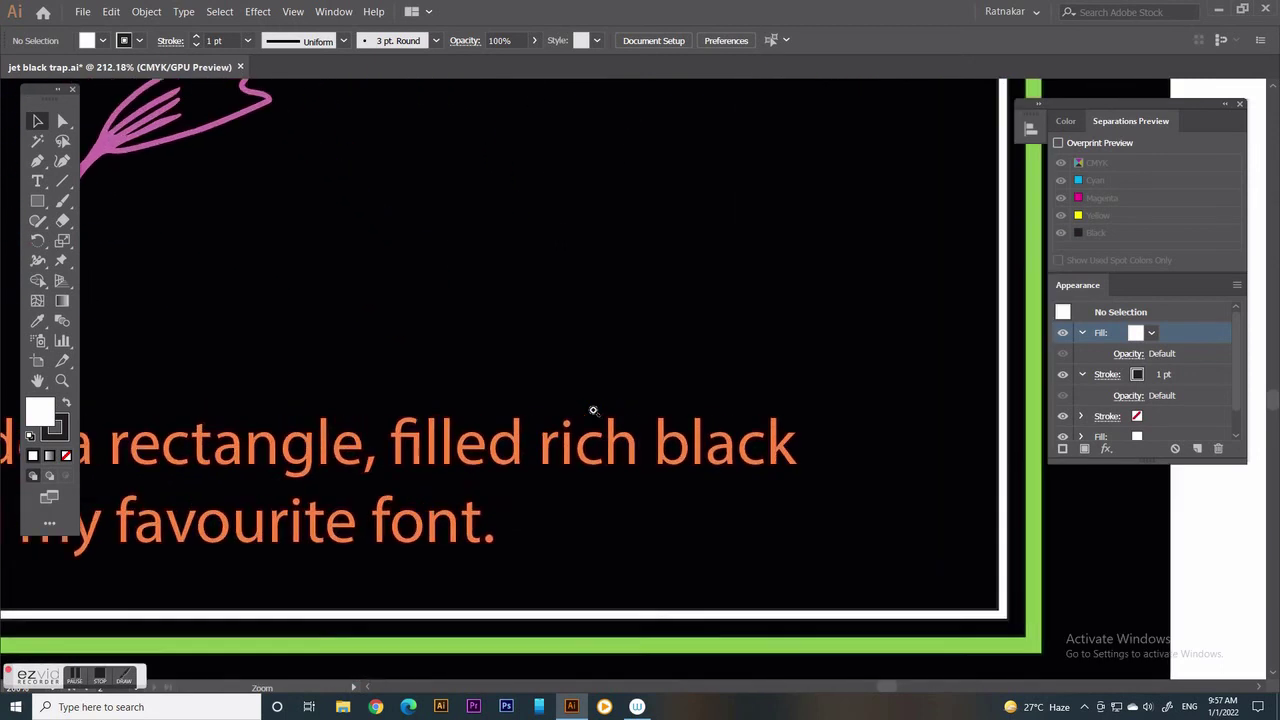
{"action": "left_click", "coordinate": [773, 478]}
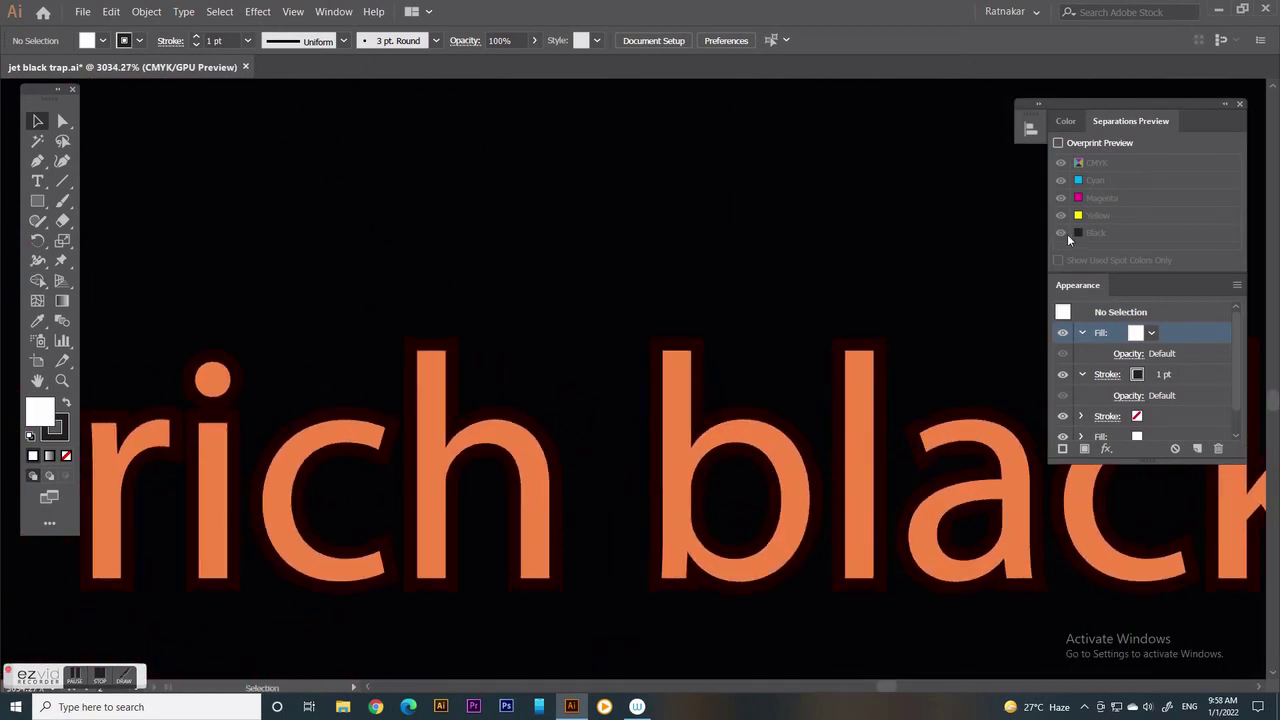
{"action": "left_click", "coordinate": [1058, 143]}
{"action": "left_click", "coordinate": [1061, 233]}
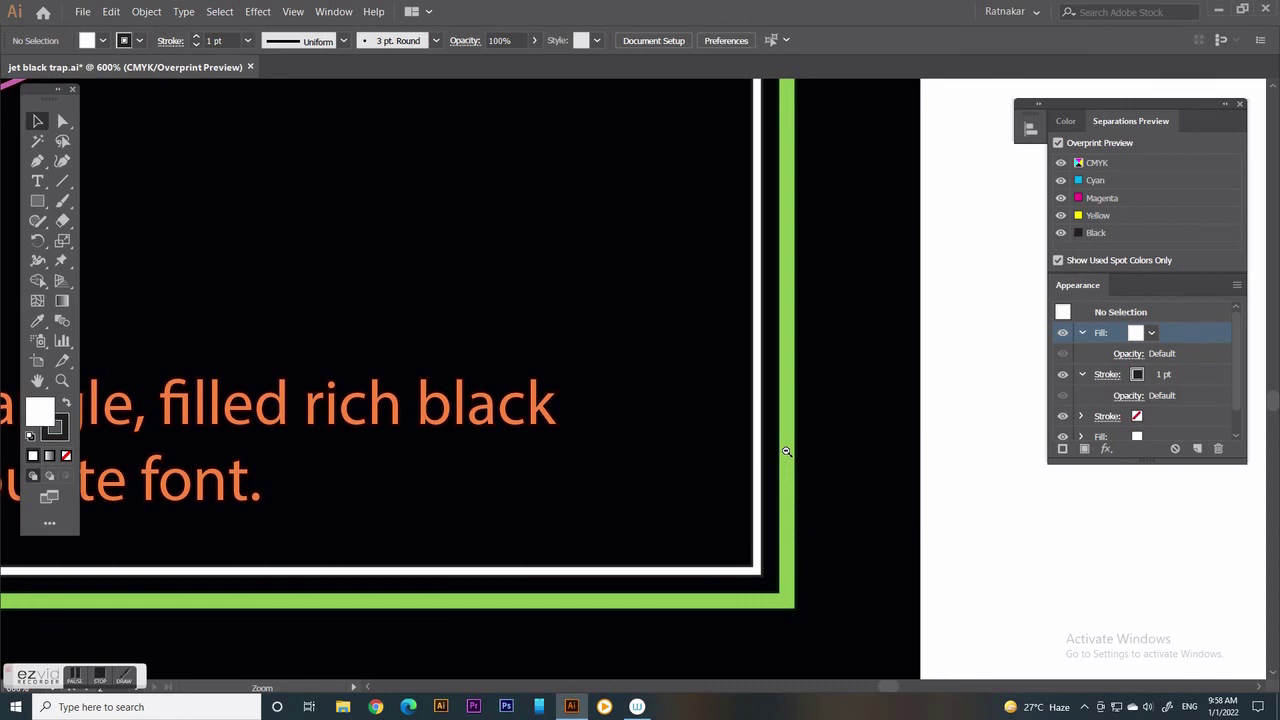
Magnify the green border edge and inspect its rich-black trap along the border
{"action": "left_click", "coordinate": [786, 451]}
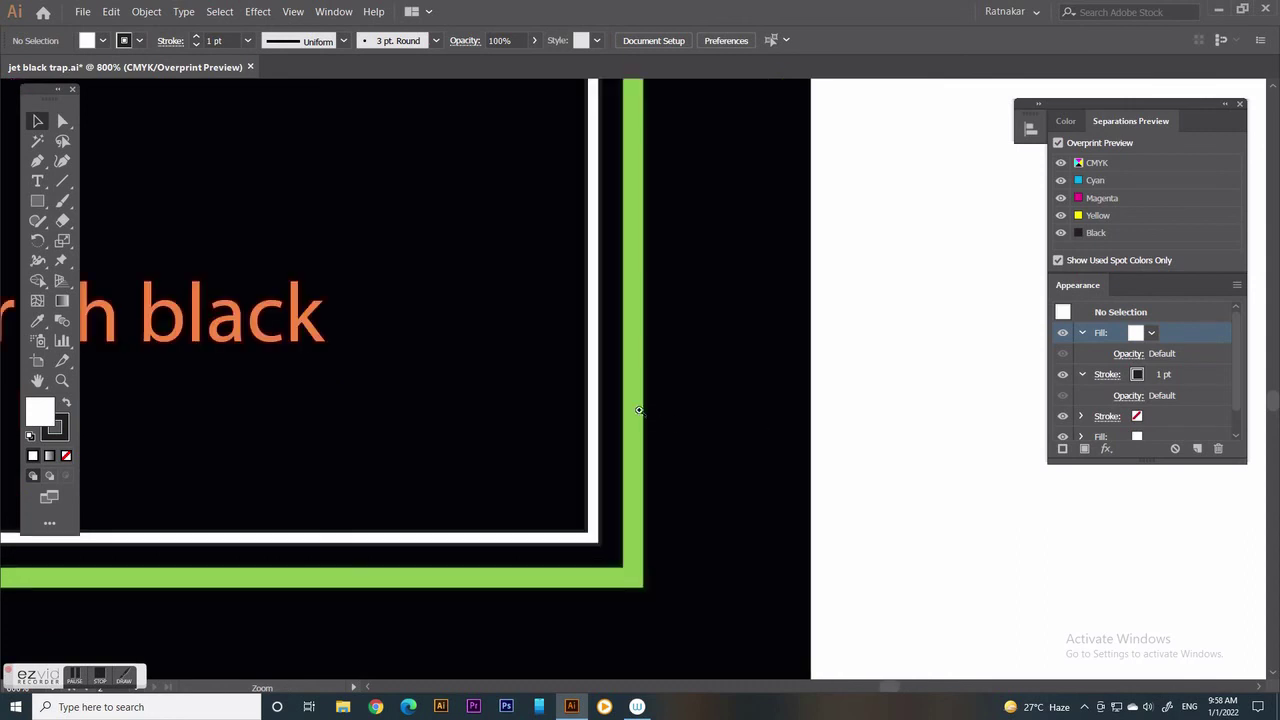
{"action": "left_click", "coordinate": [629, 406]}
{"action": "left_click", "coordinate": [629, 406]}
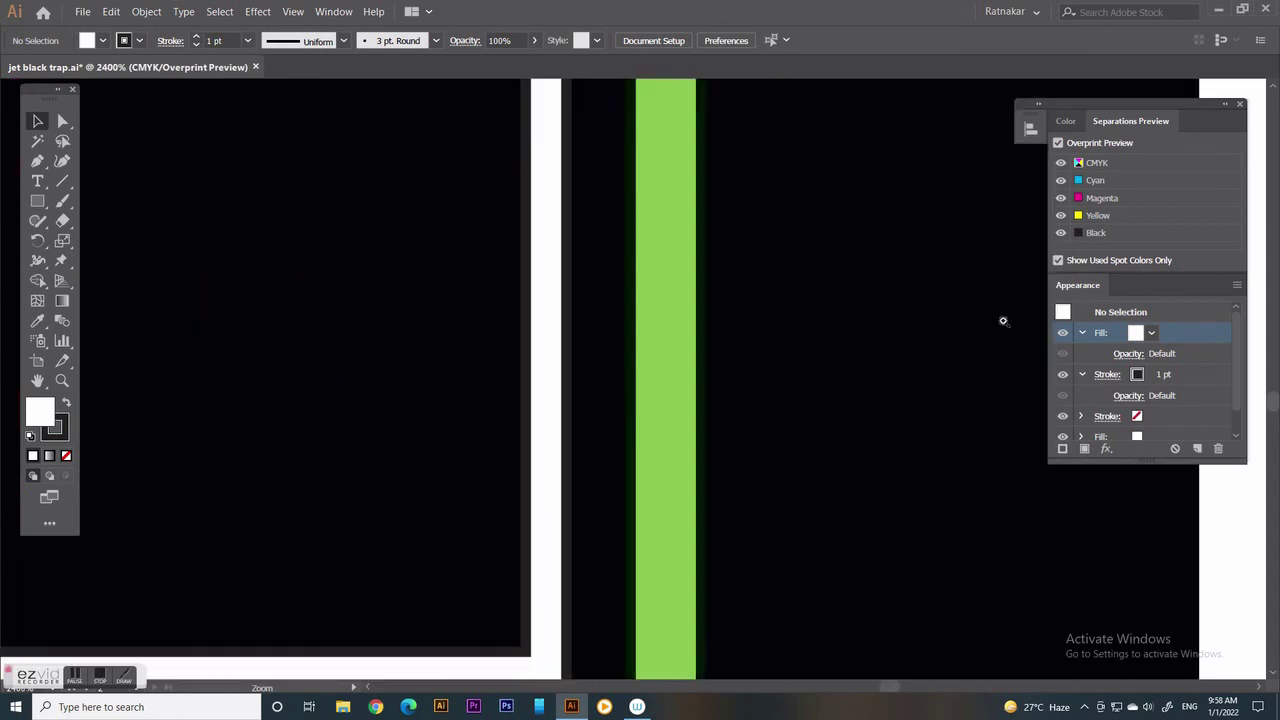
{"action": "left_click", "coordinate": [1061, 232]}
{"action": "left_click_drag", "start_coordinate": [489, 231], "coordinate": [692, 588]}
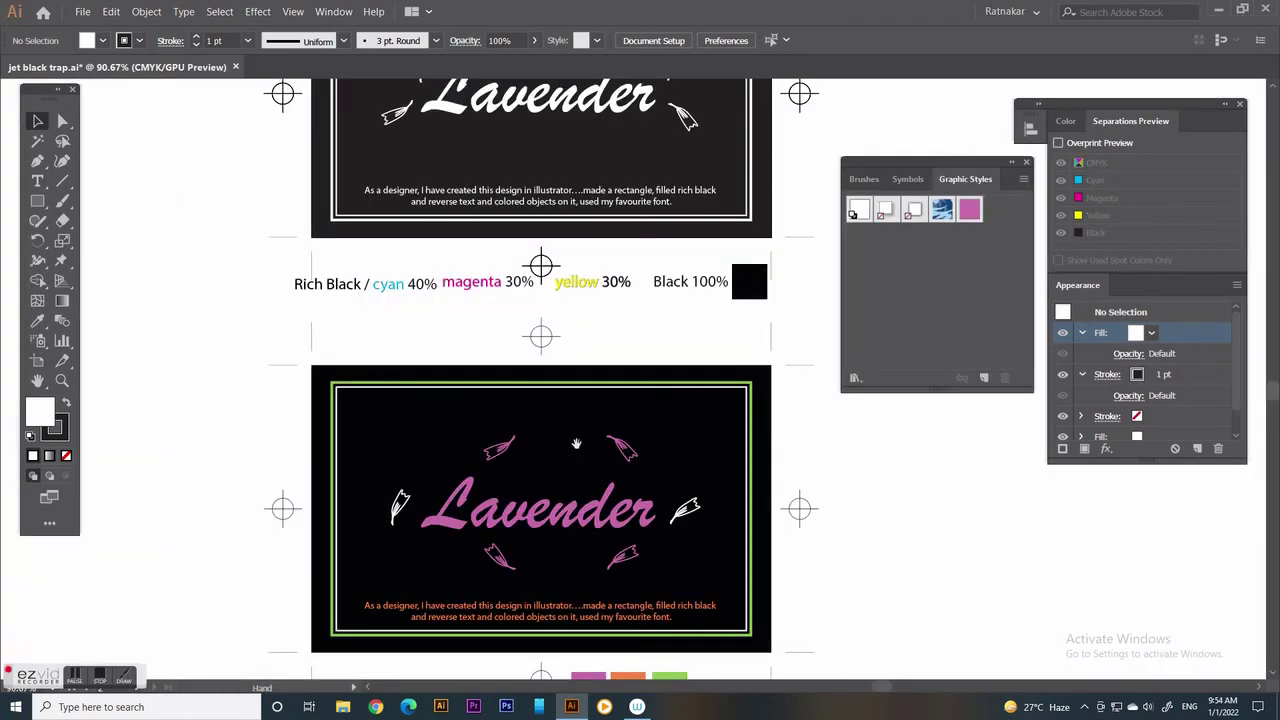
In overprint preview, view the cyan, magenta and yellow plates singly, then restore all four and zoom in
{"action": "left_click_drag", "start_coordinate": [571, 443], "coordinate": [571, 471]}
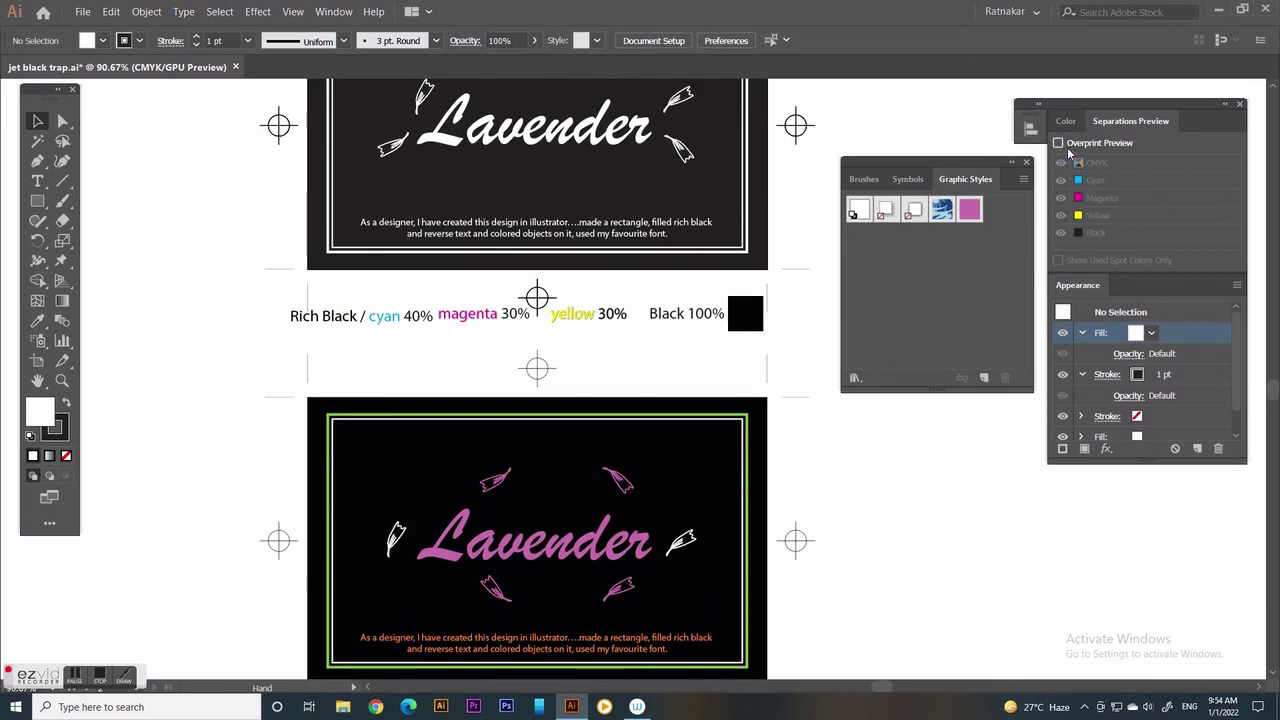
{"action": "left_click", "coordinate": [1058, 144]}
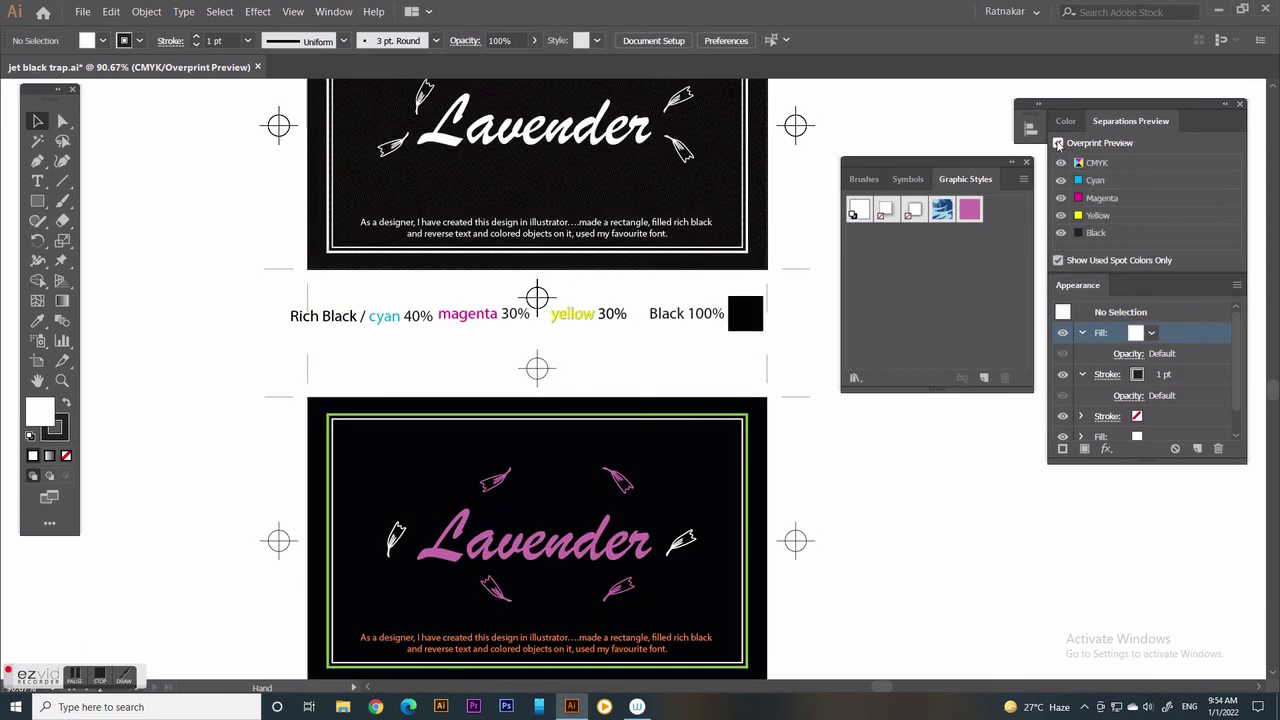
{"action": "left_click", "coordinate": [1061, 233]}
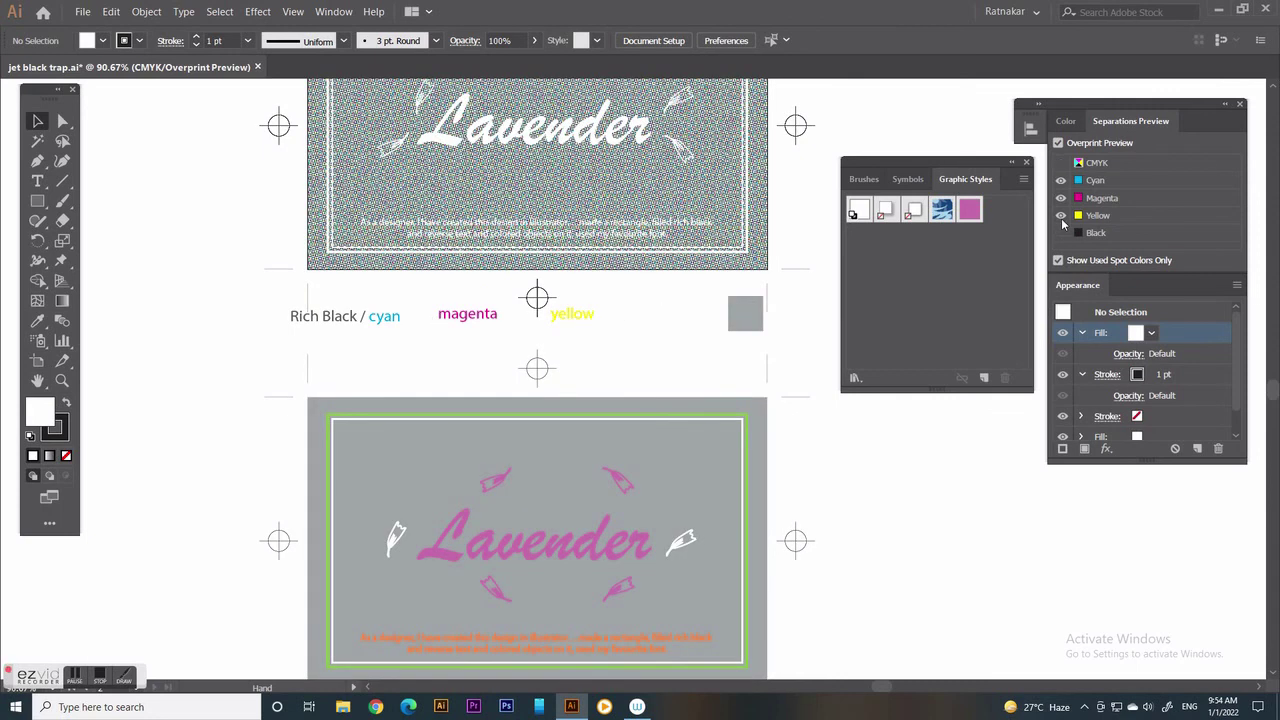
{"action": "left_click", "coordinate": [1061, 215]}
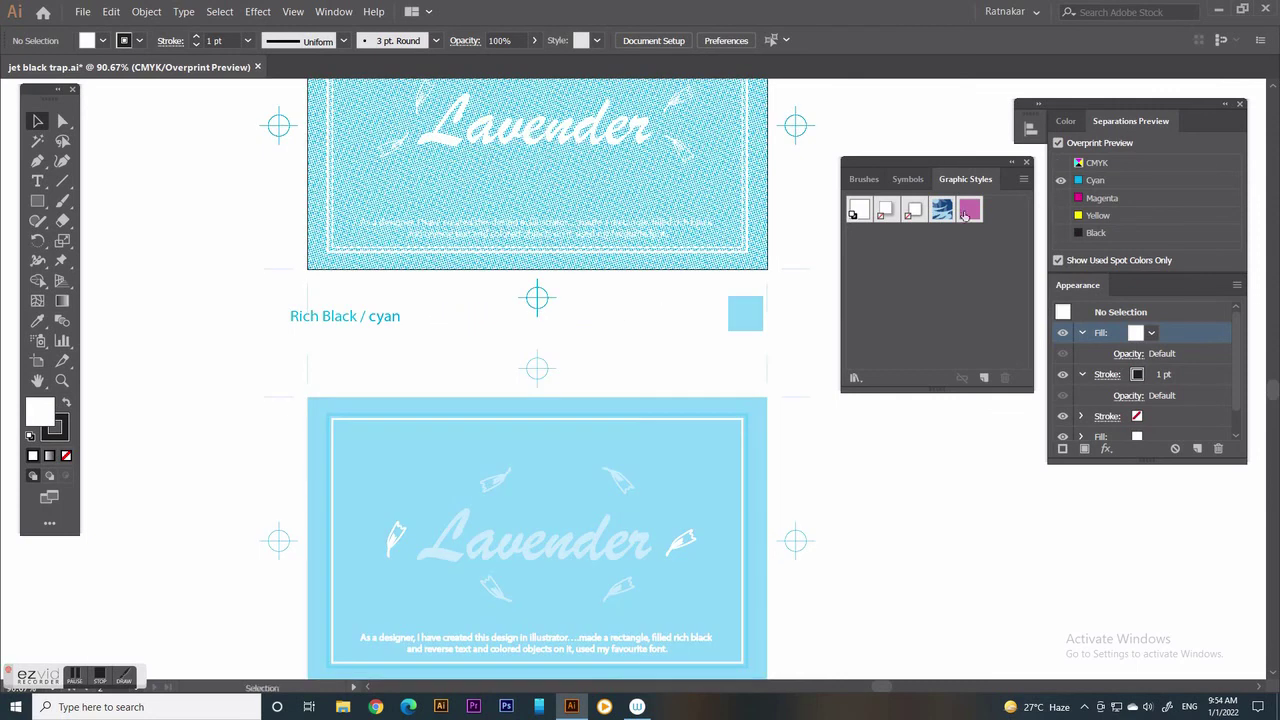
{"action": "key", "text": "ctrl+minus"}
{"action": "left_click", "coordinate": [1061, 198]}
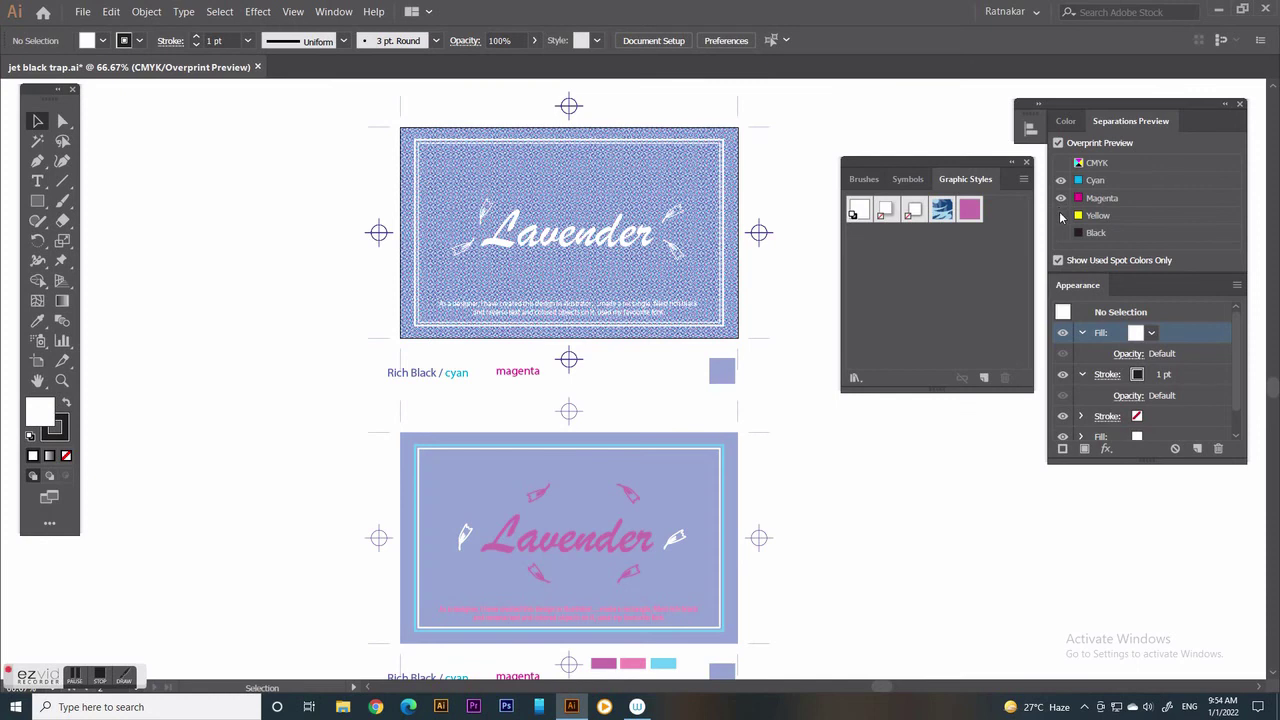
{"action": "left_click", "coordinate": [1061, 215]}
{"action": "left_click", "coordinate": [1061, 198]}
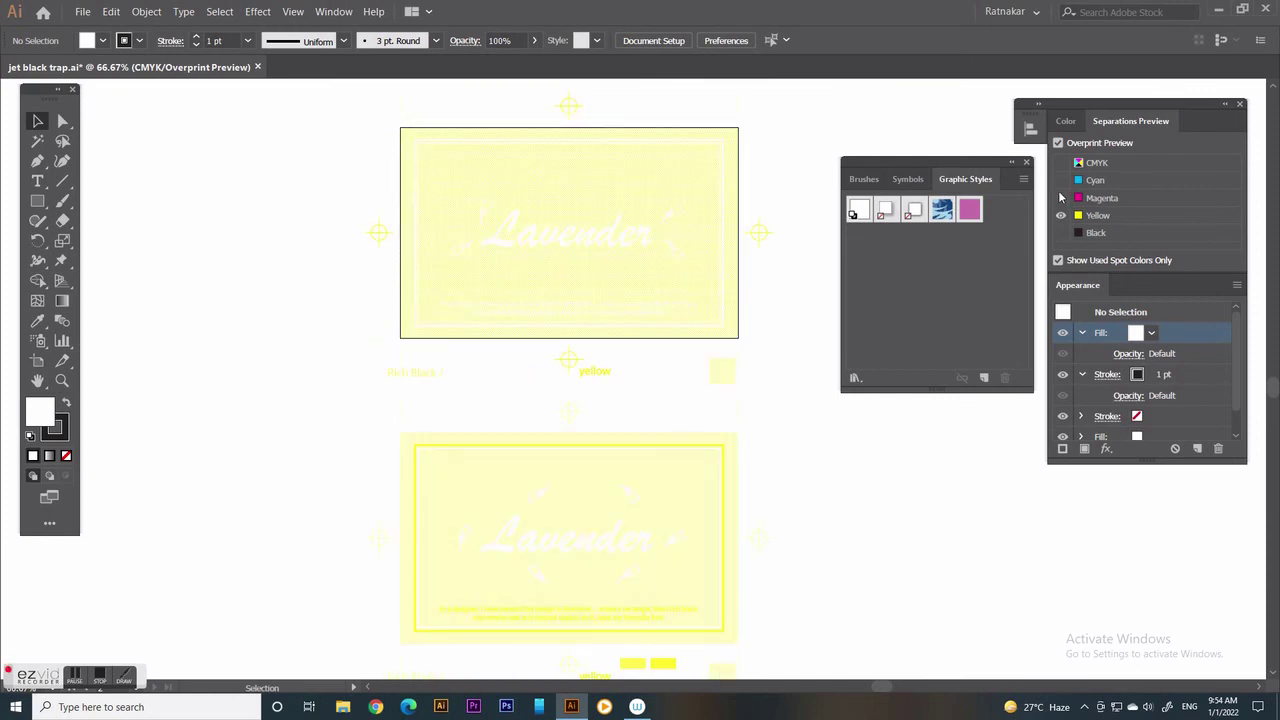
{"action": "left_click", "coordinate": [1061, 162]}
{"action": "key", "text": "ctrl+plus"}
{"action": "key", "text": "ctrl+plus"}
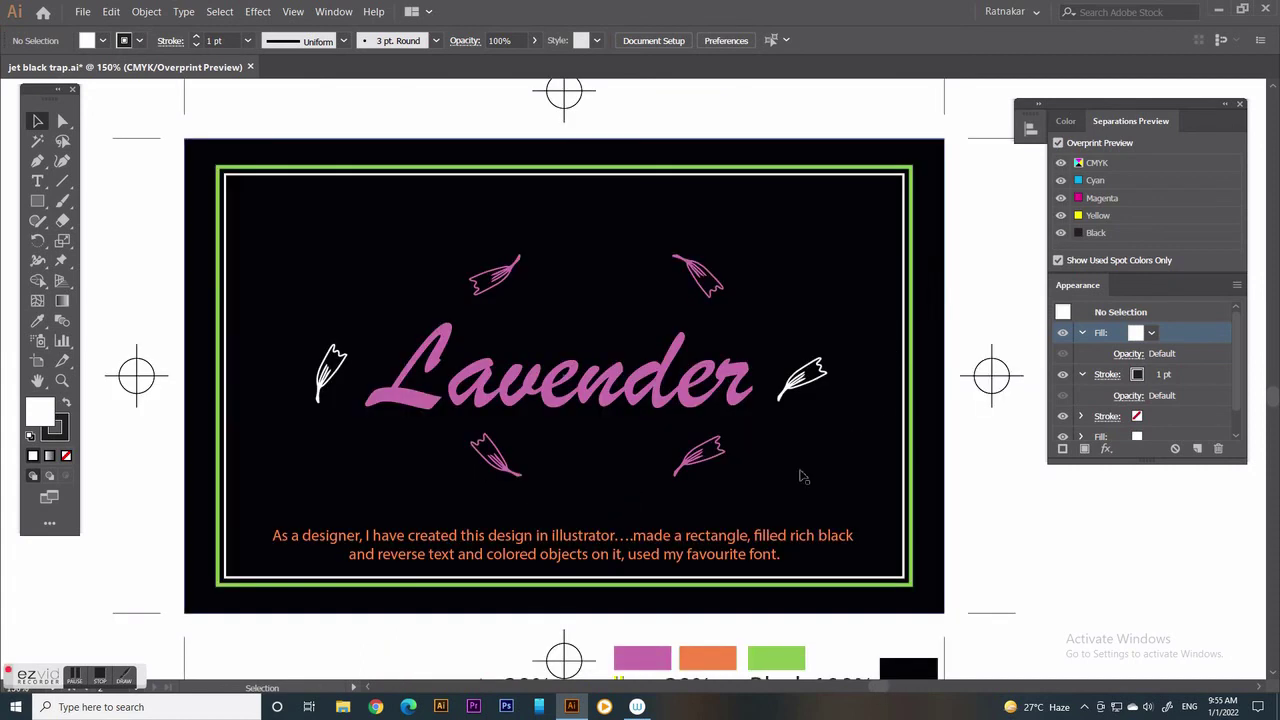